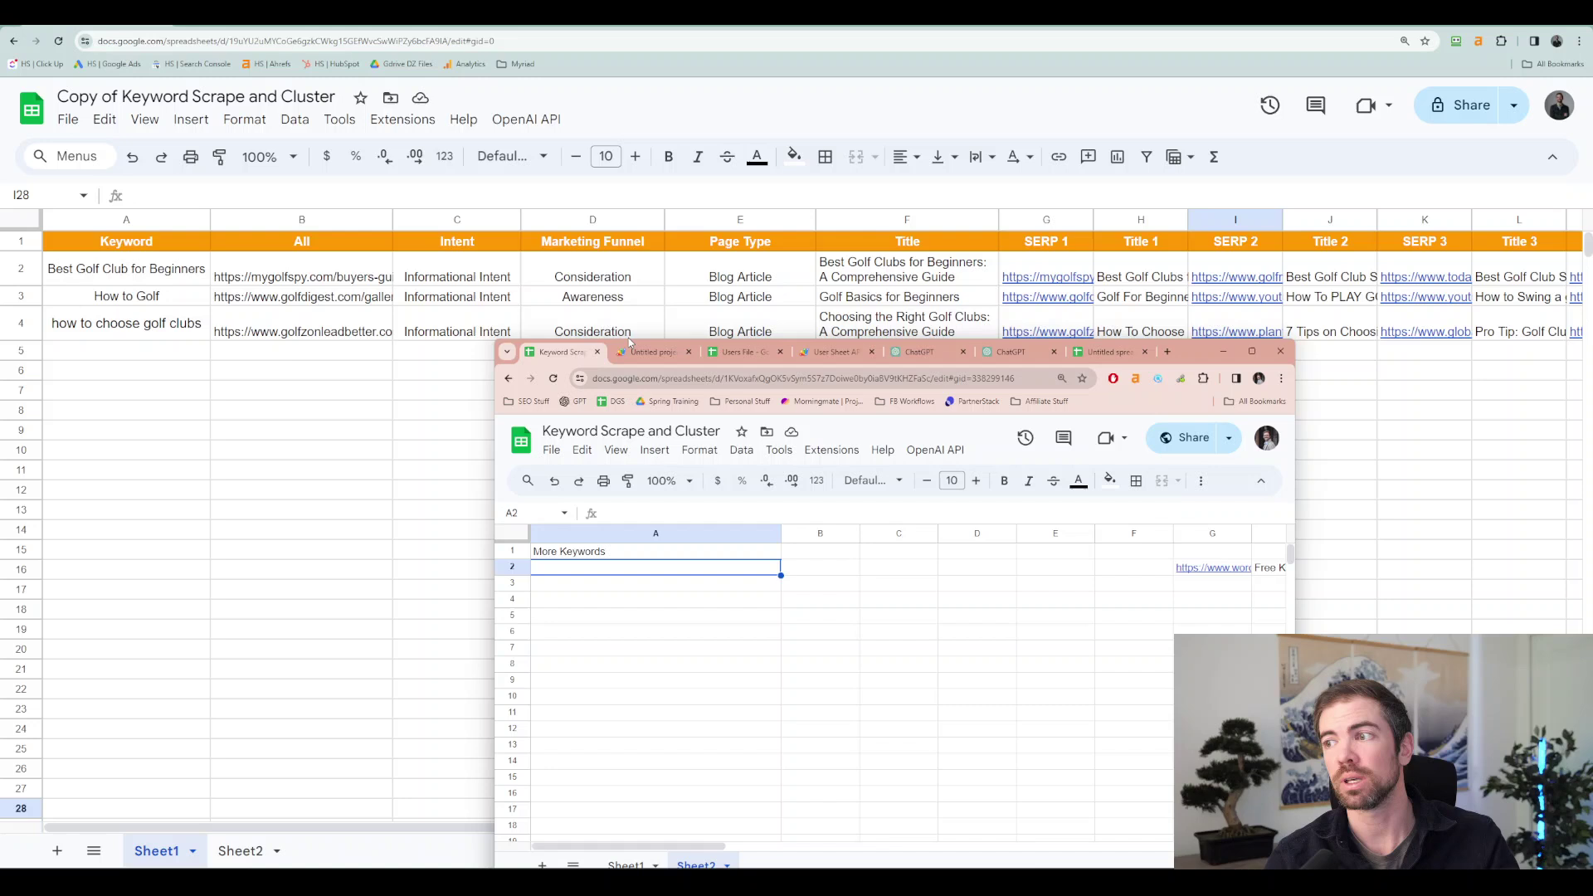
# - Bring up the Untitled spreadsheet's learn_to_fly sheet, moved higher on screen and zoomed in twice
pyautogui.click(854, 636)
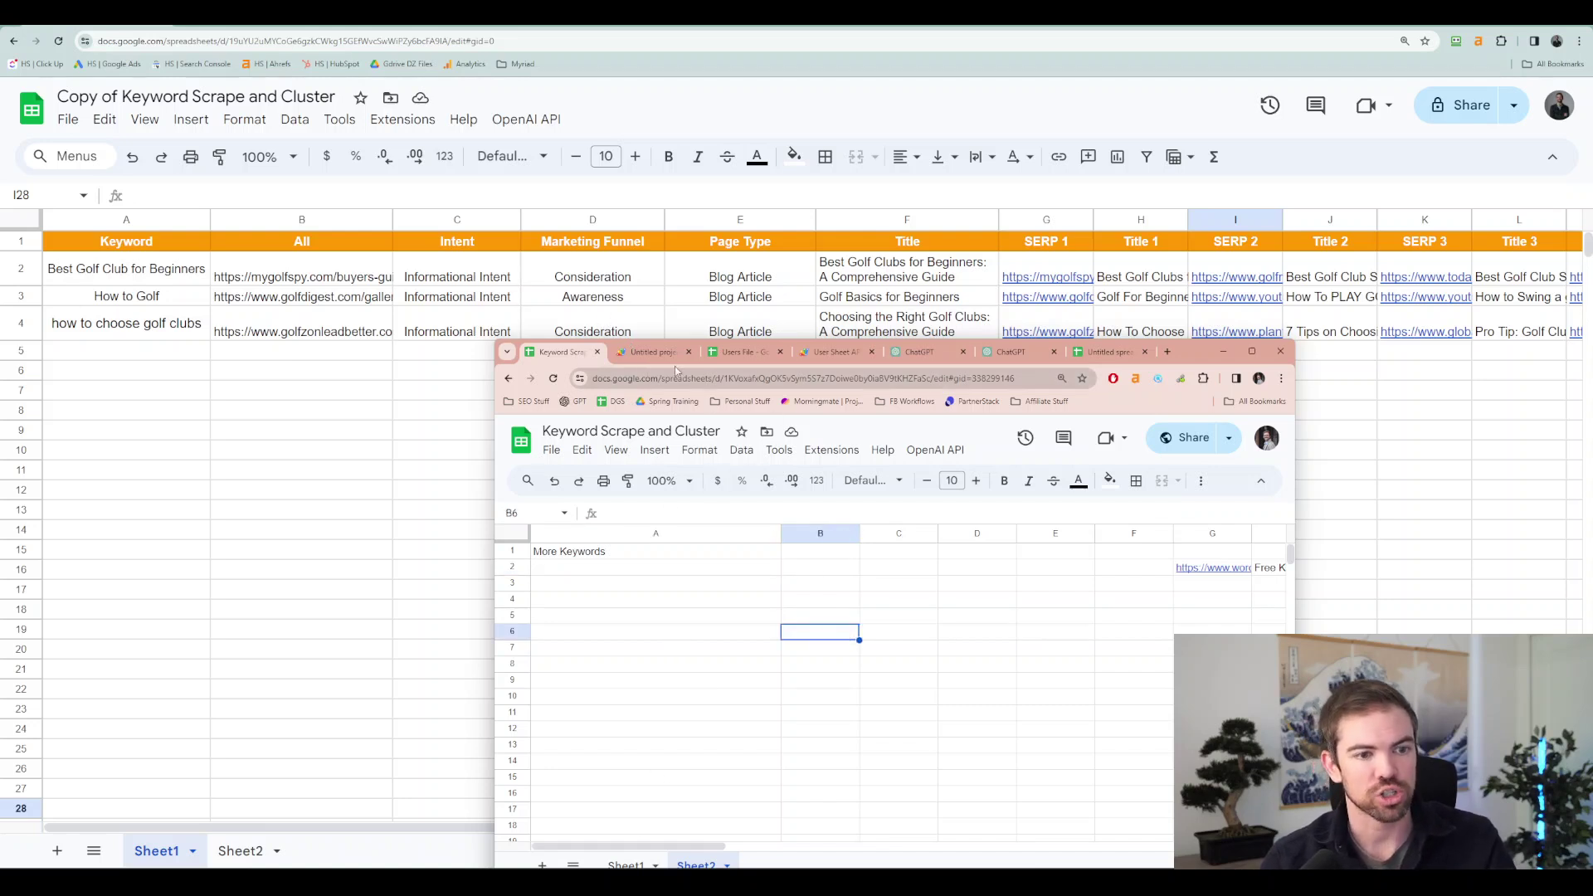
pyautogui.click(1110, 352)
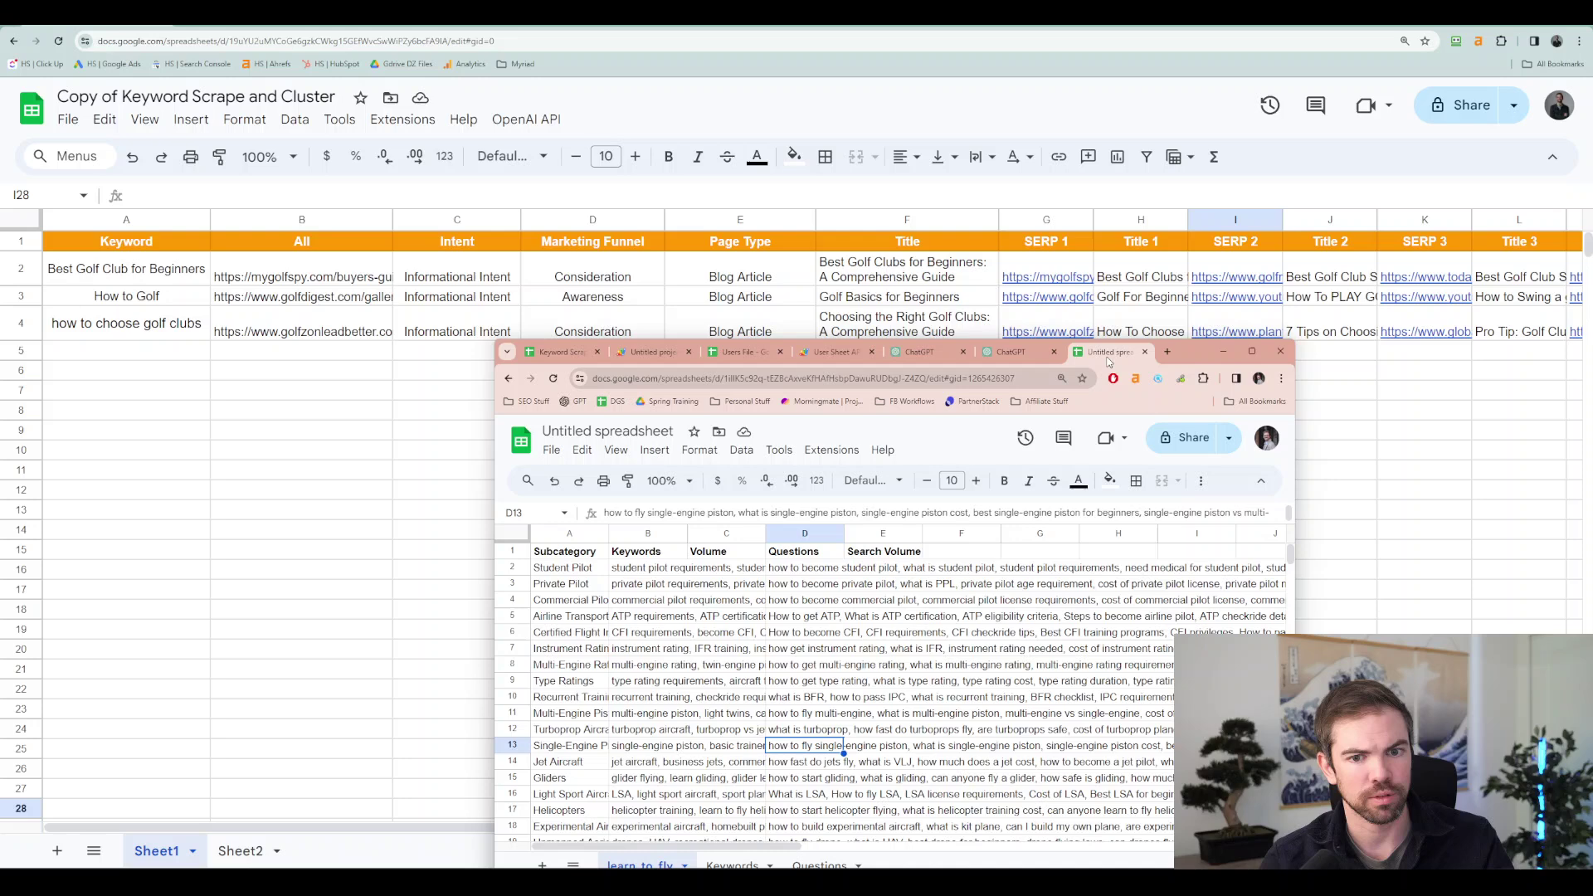
pyautogui.moveTo(1192, 351); pyautogui.dragTo(1182, 150)
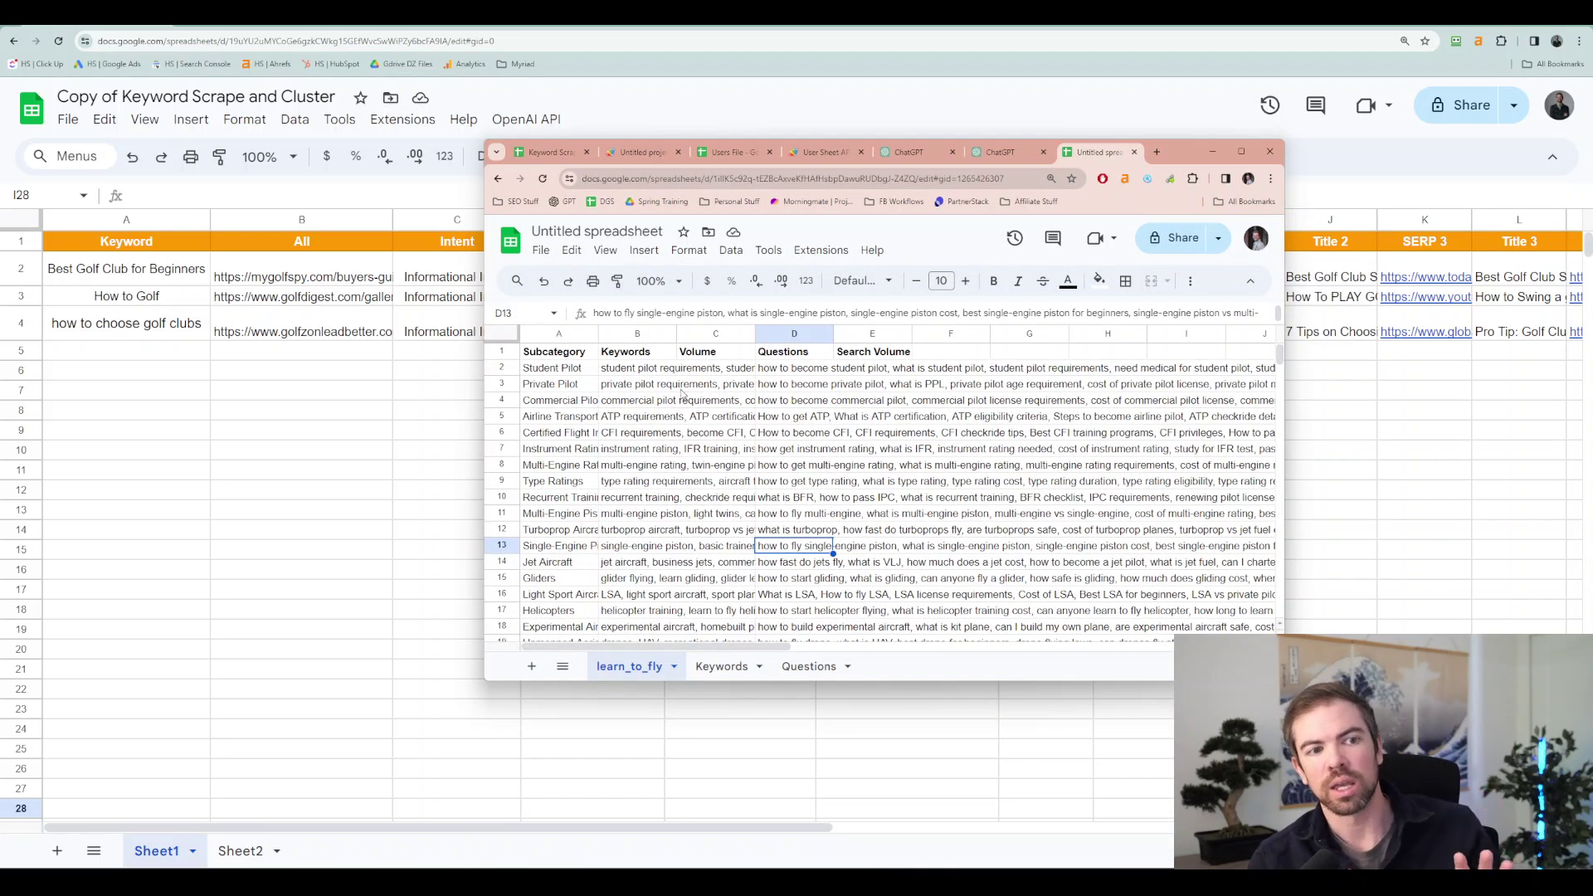
pyautogui.click(579, 375)
pyautogui.hotkey('ctrl', '+')
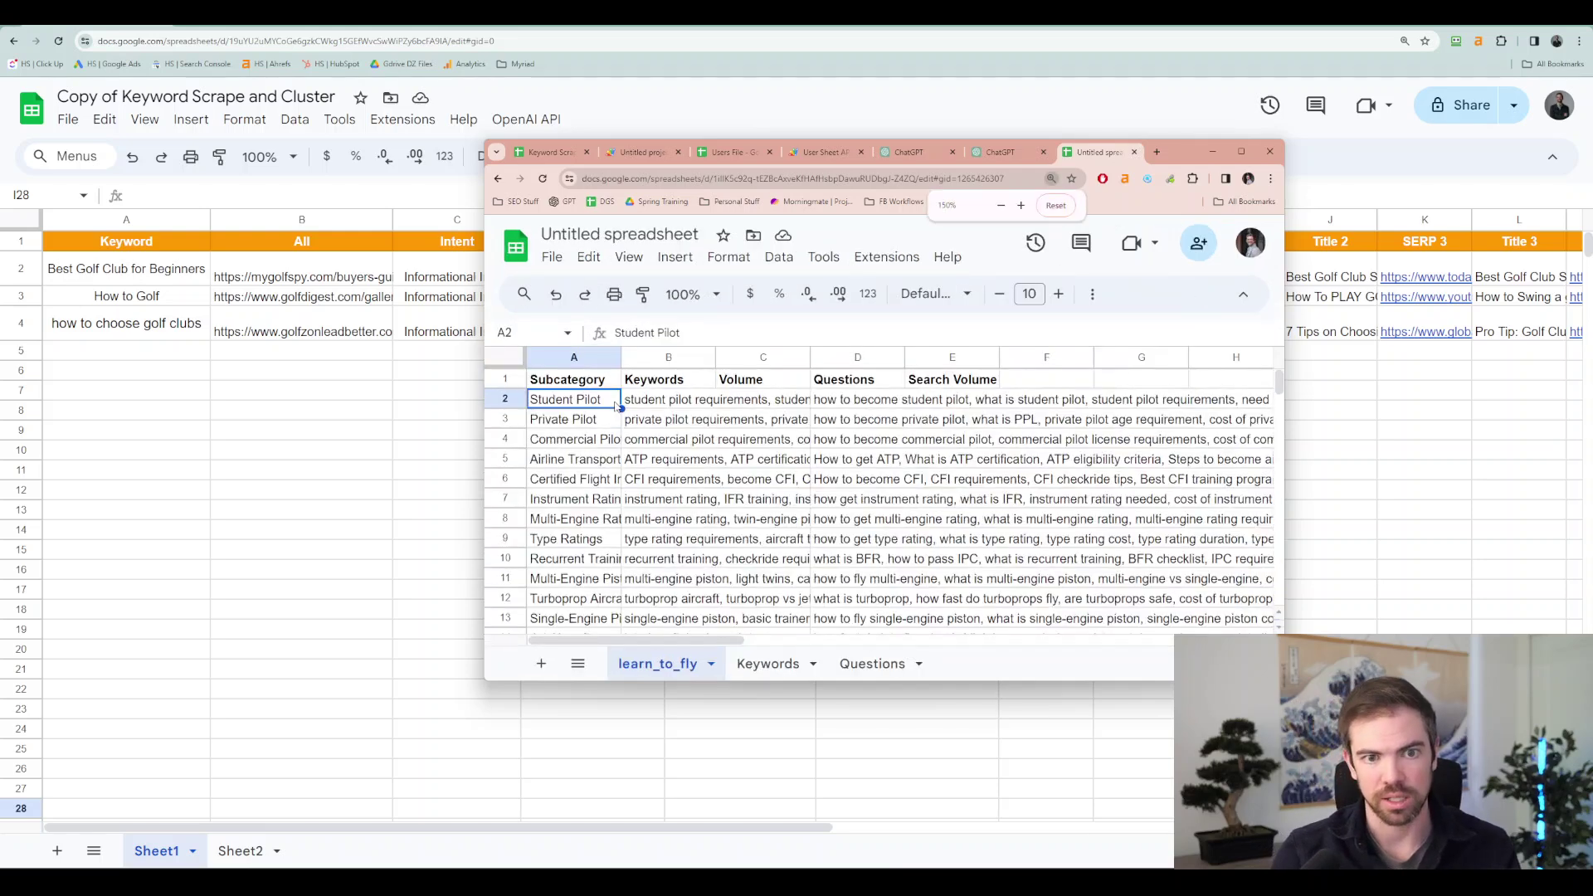
pyautogui.hotkey('ctrl', '+')
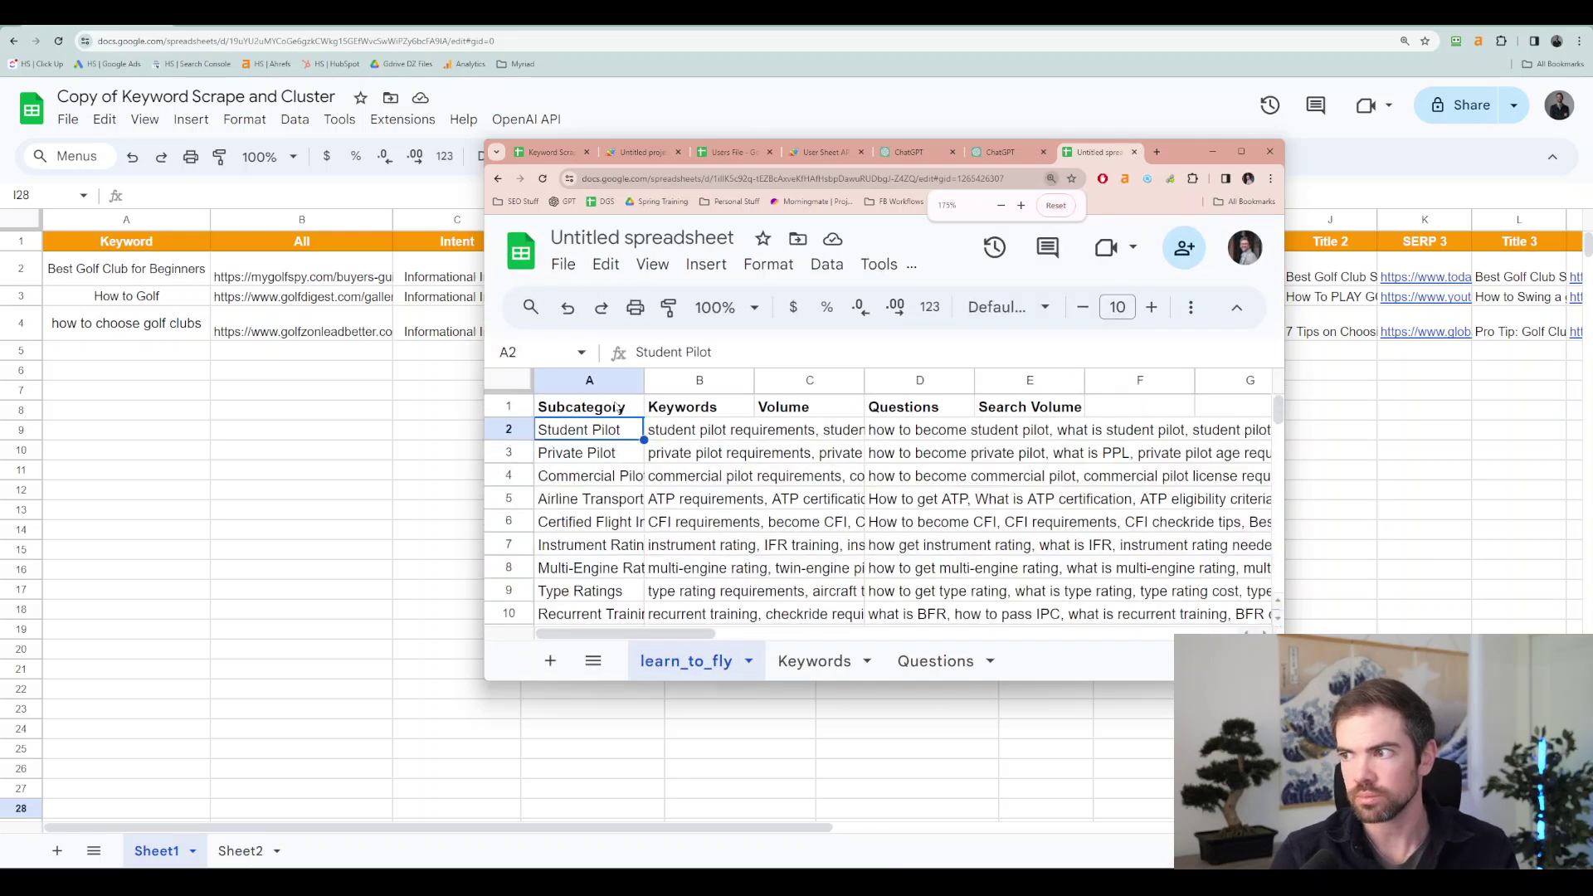
# - Inspect the Subcategory, keyword list, Volume and Questions cells, then select the Search Volume column
pyautogui.click(674, 481)
pyautogui.click(594, 413)
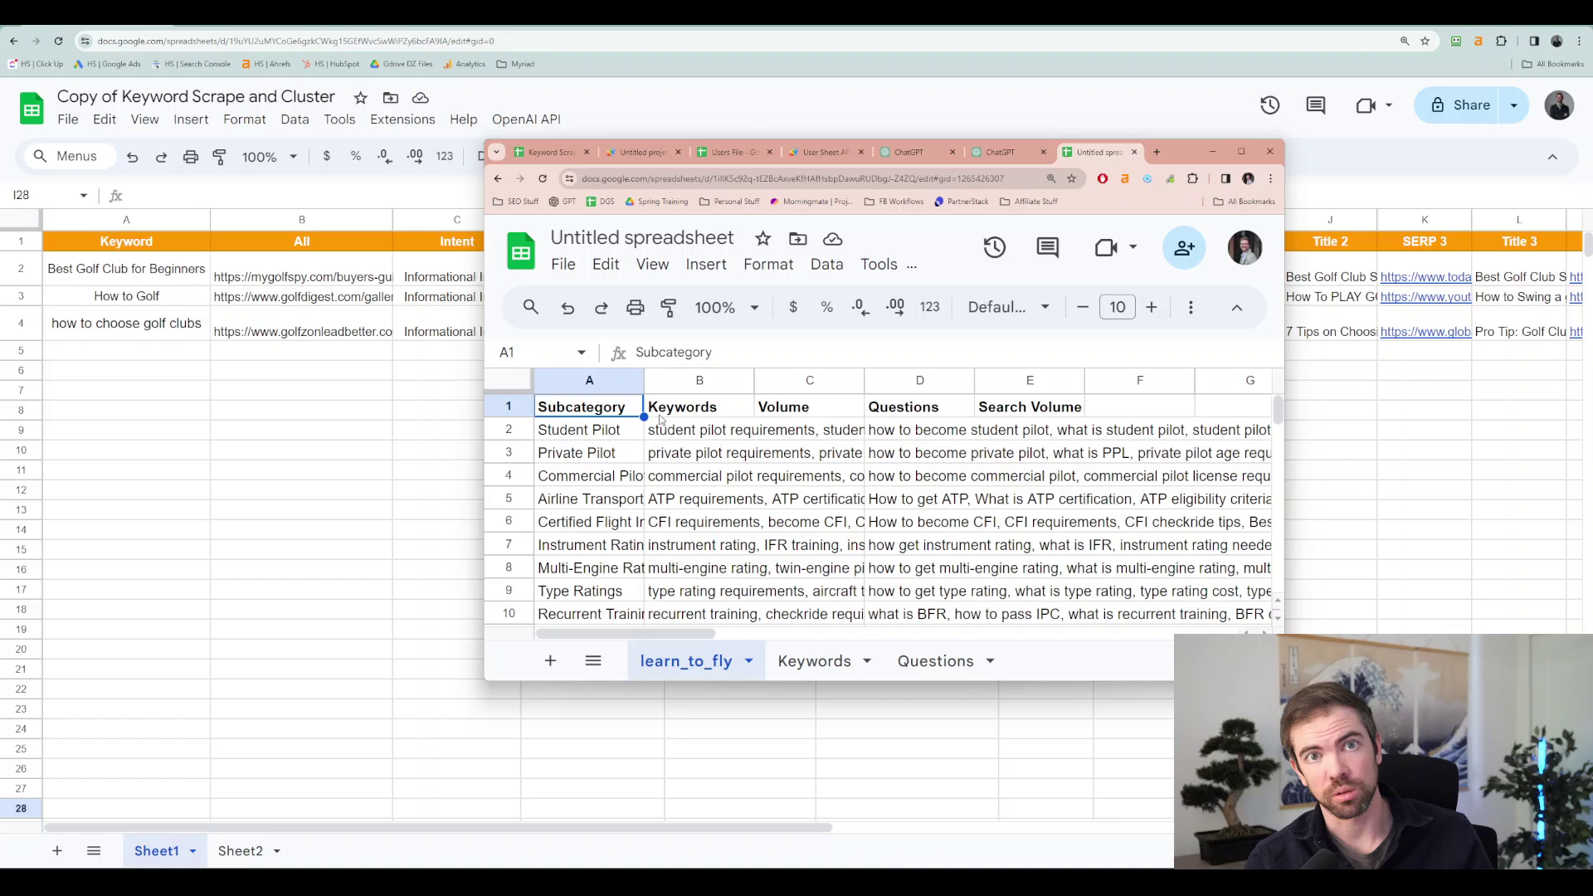
pyautogui.click(689, 475)
pyautogui.click(704, 440)
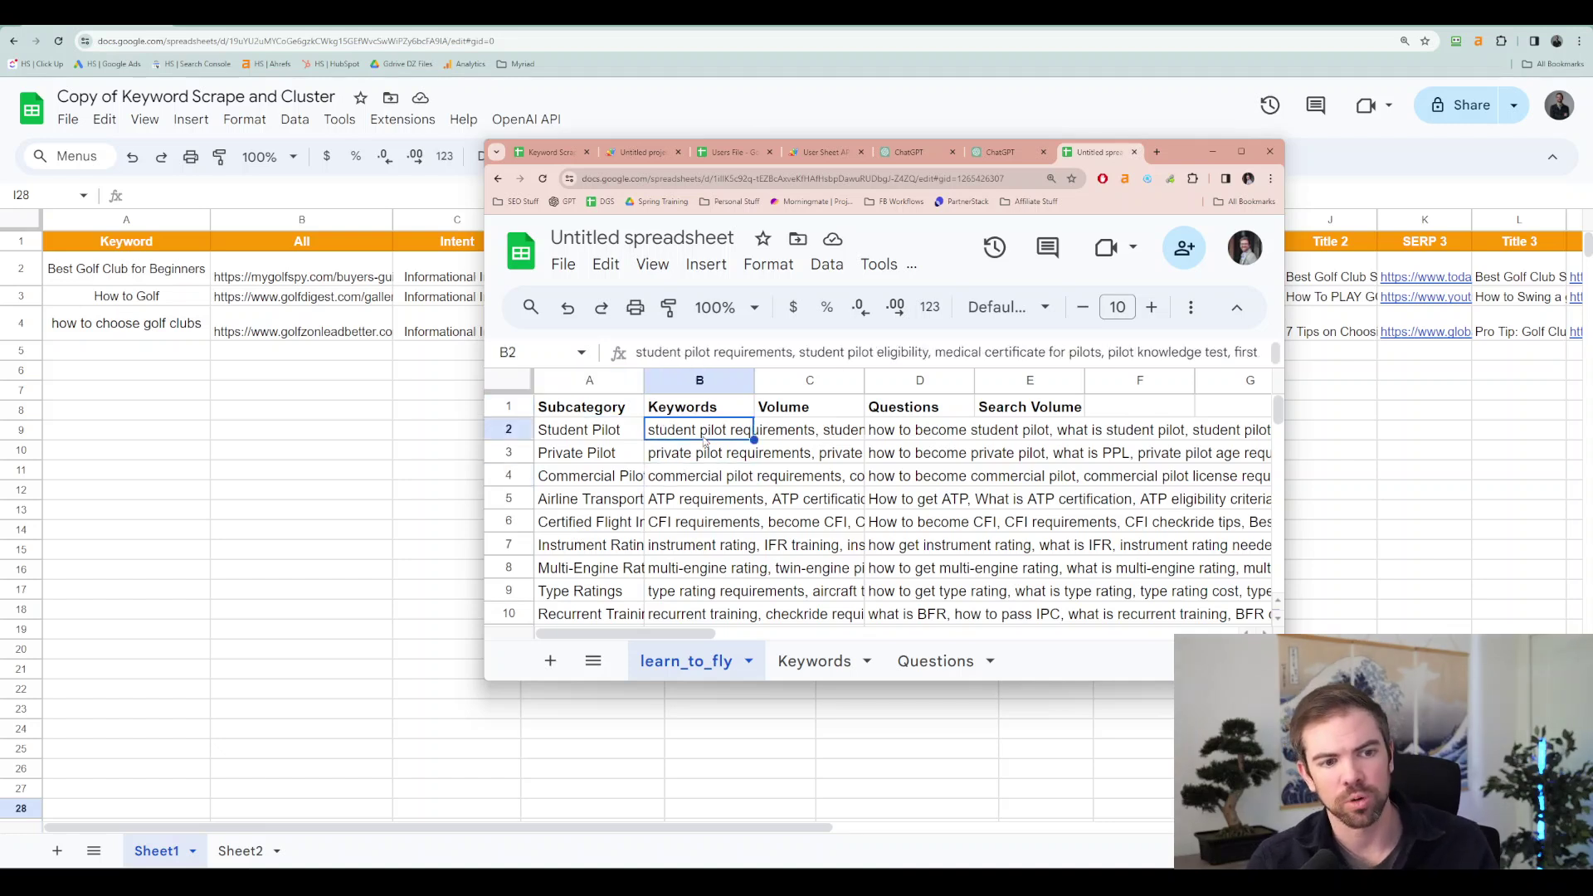
pyautogui.tripleClick(716, 352)
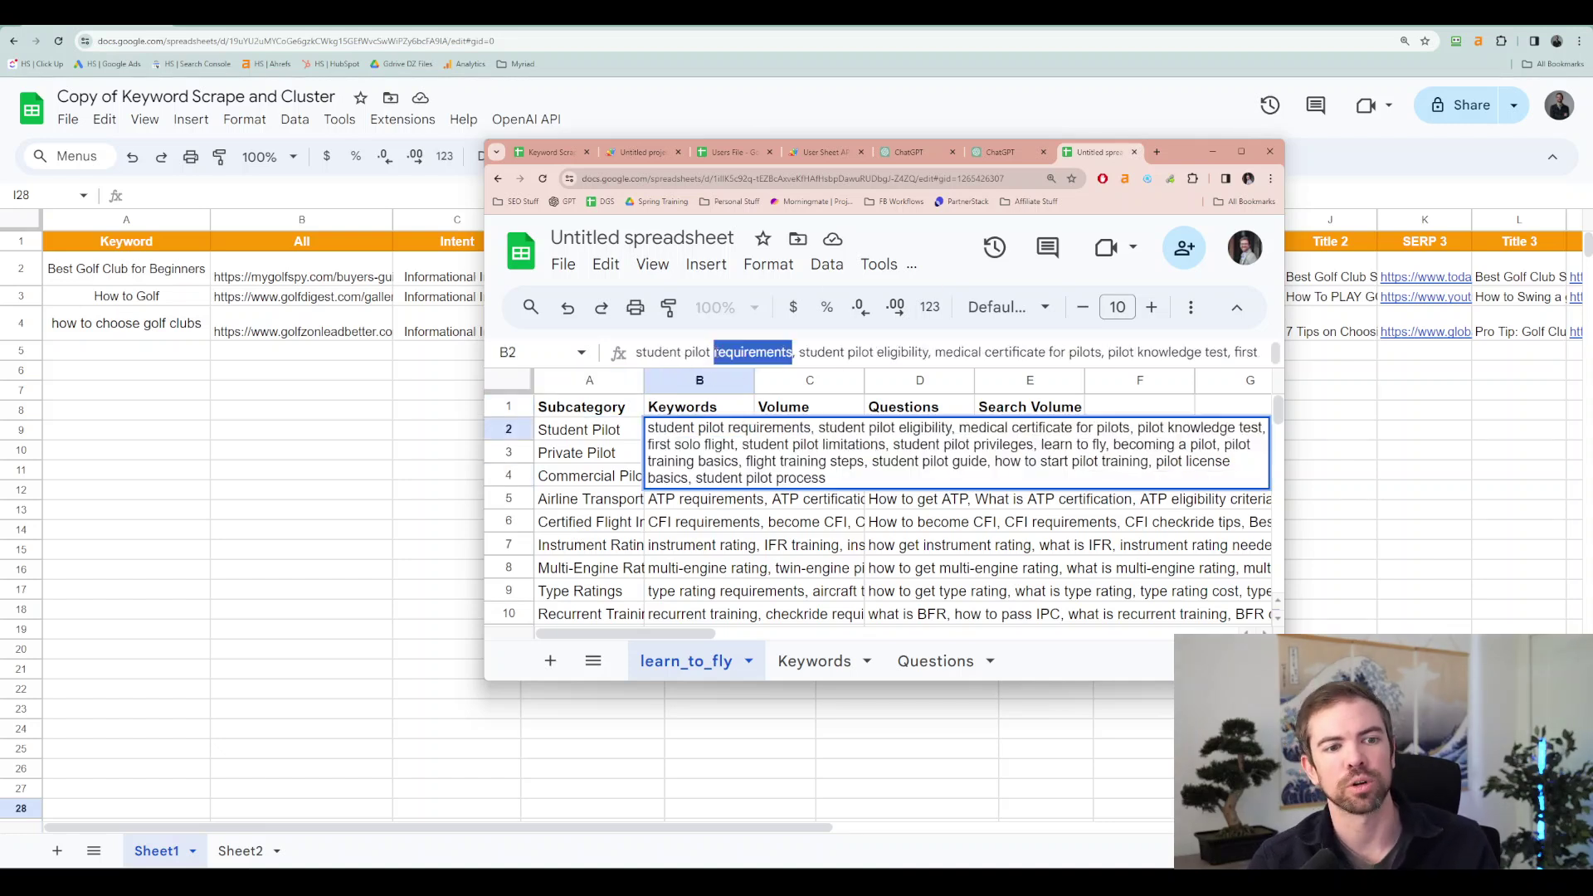
pyautogui.click(799, 541)
pyautogui.click(795, 429)
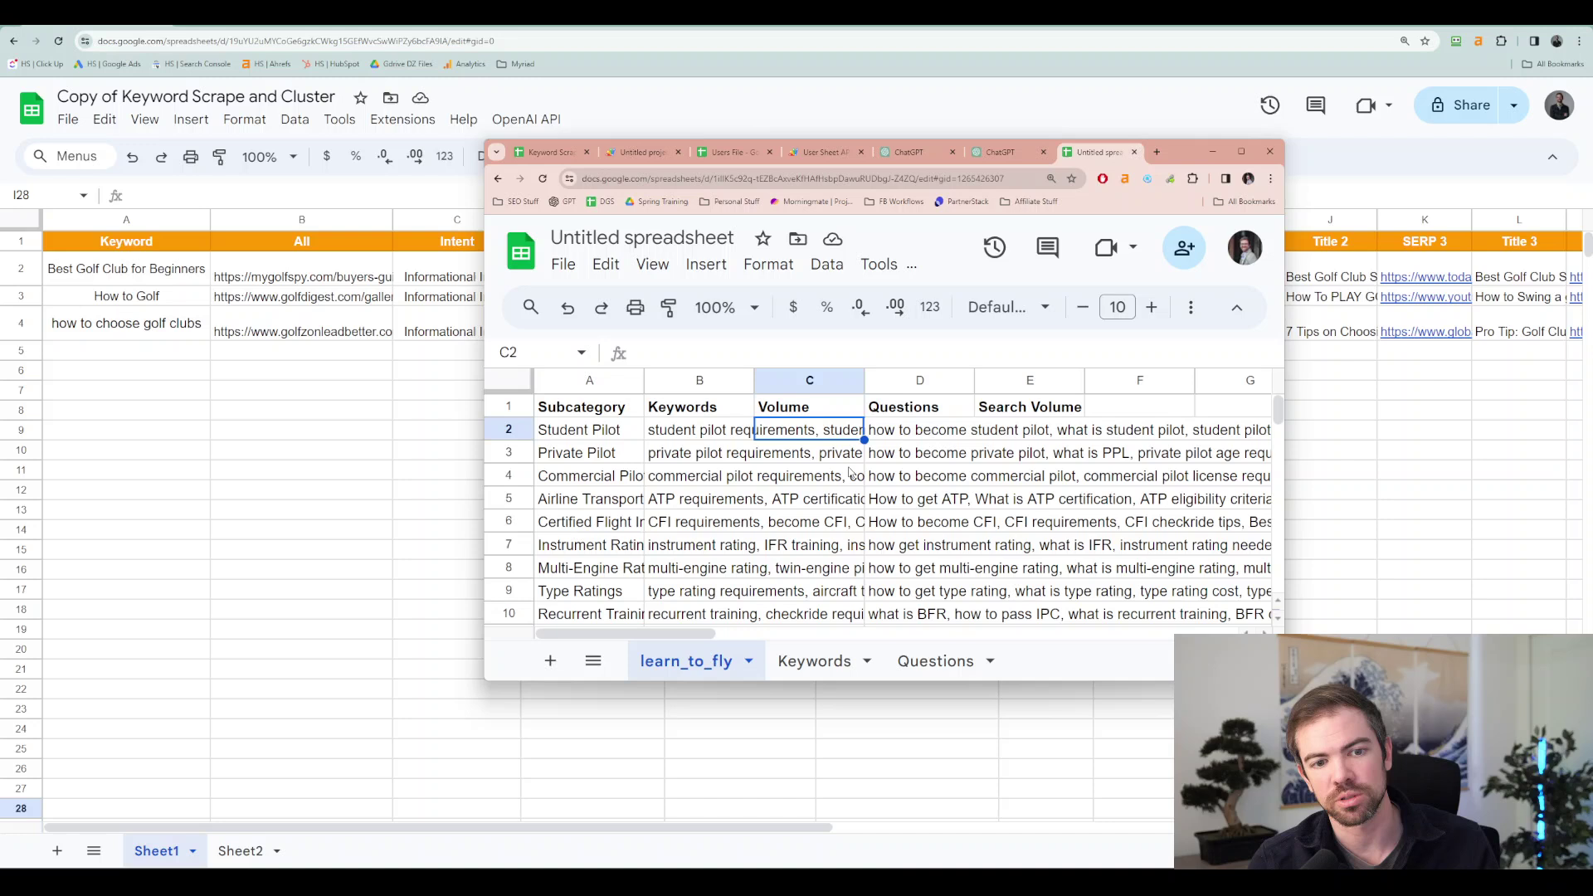
pyautogui.click(887, 440)
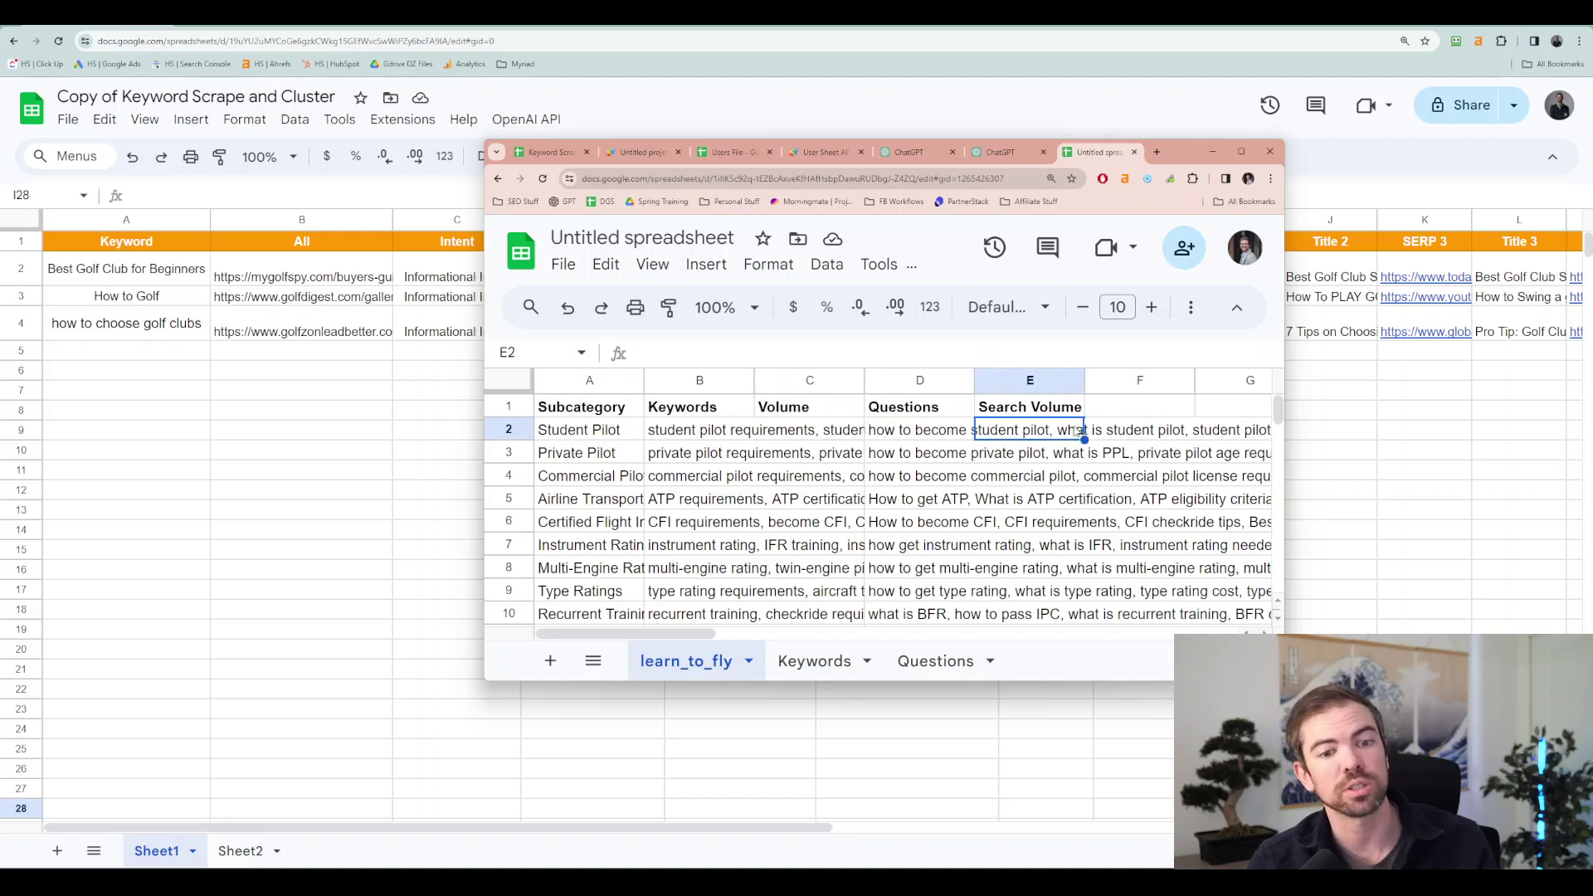
pyautogui.click(1039, 382)
# - Delete the Search Volume column and review the pilot keyword lists in B2–B4
pyautogui.rightClick(1039, 381)
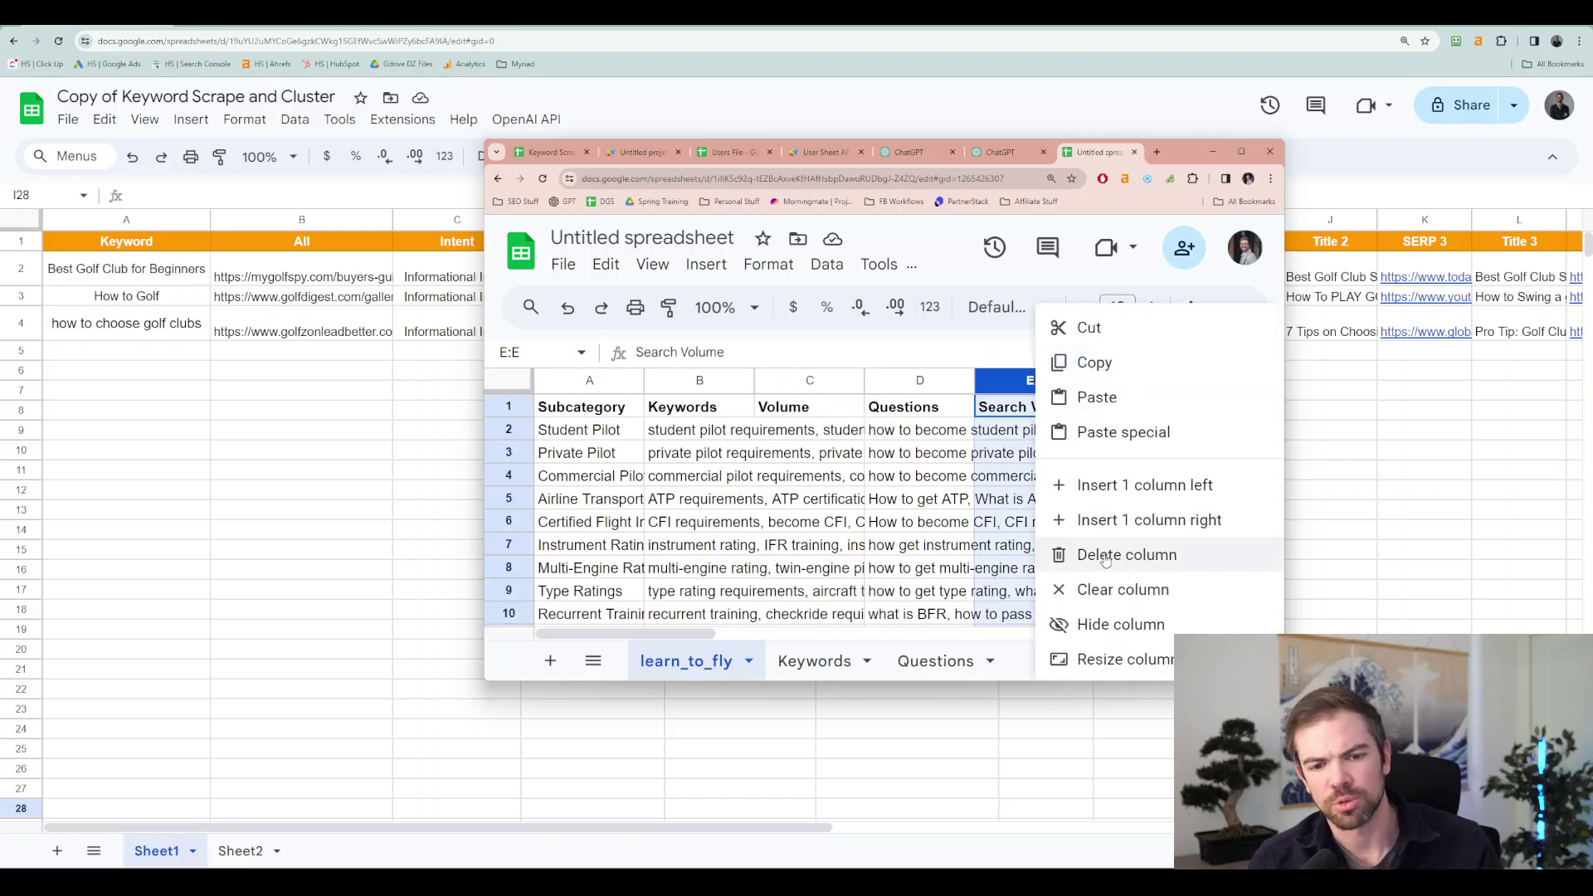
pyautogui.click(1108, 557)
pyautogui.click(996, 484)
pyautogui.click(620, 458)
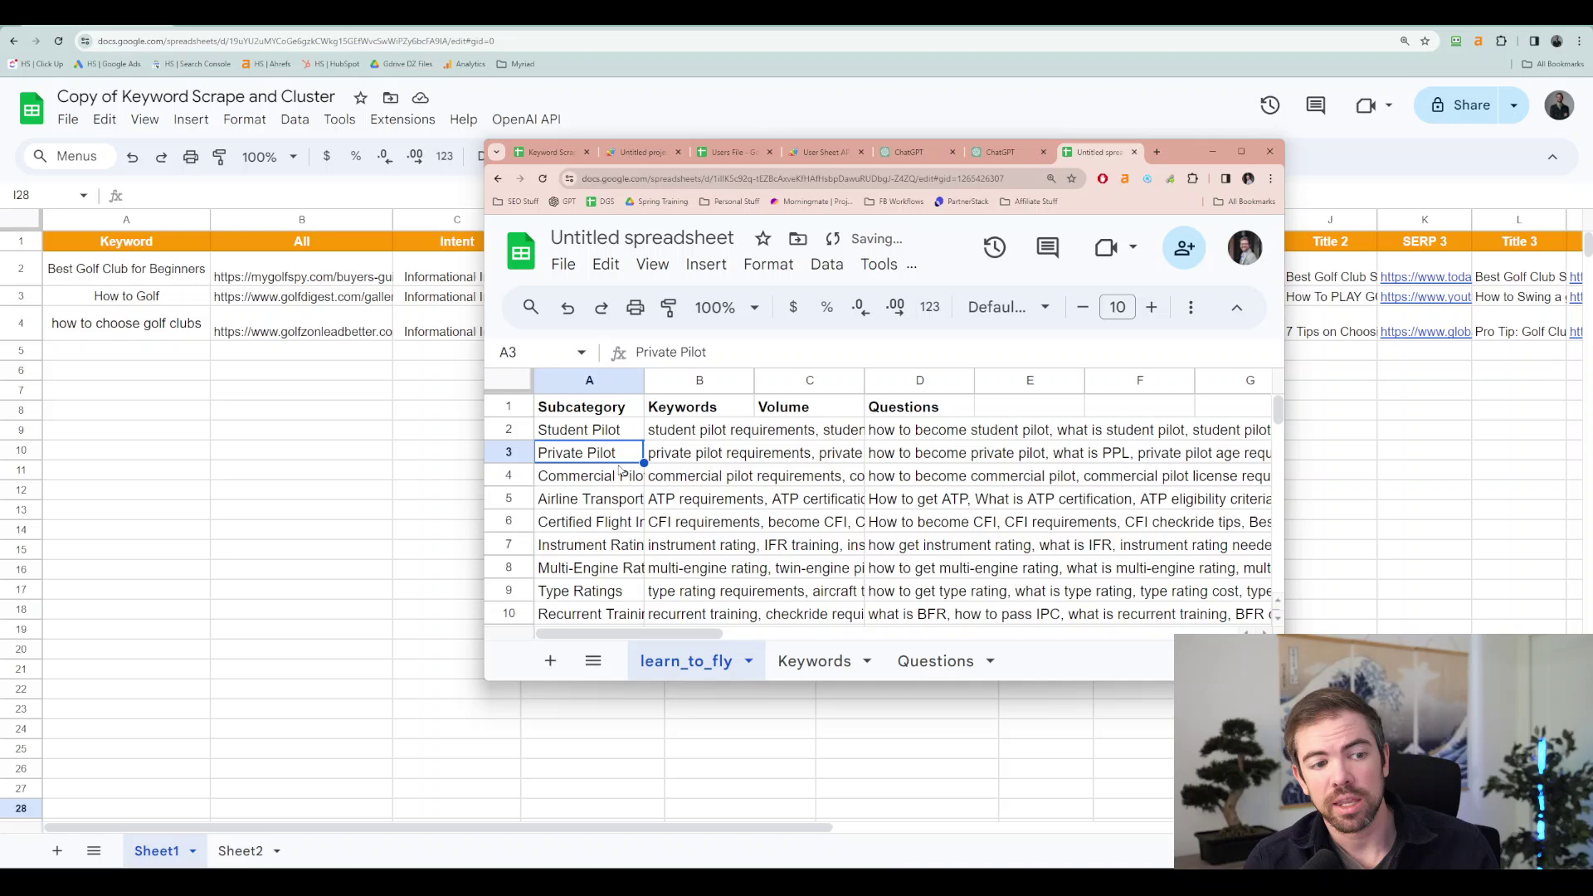
pyautogui.click(700, 475)
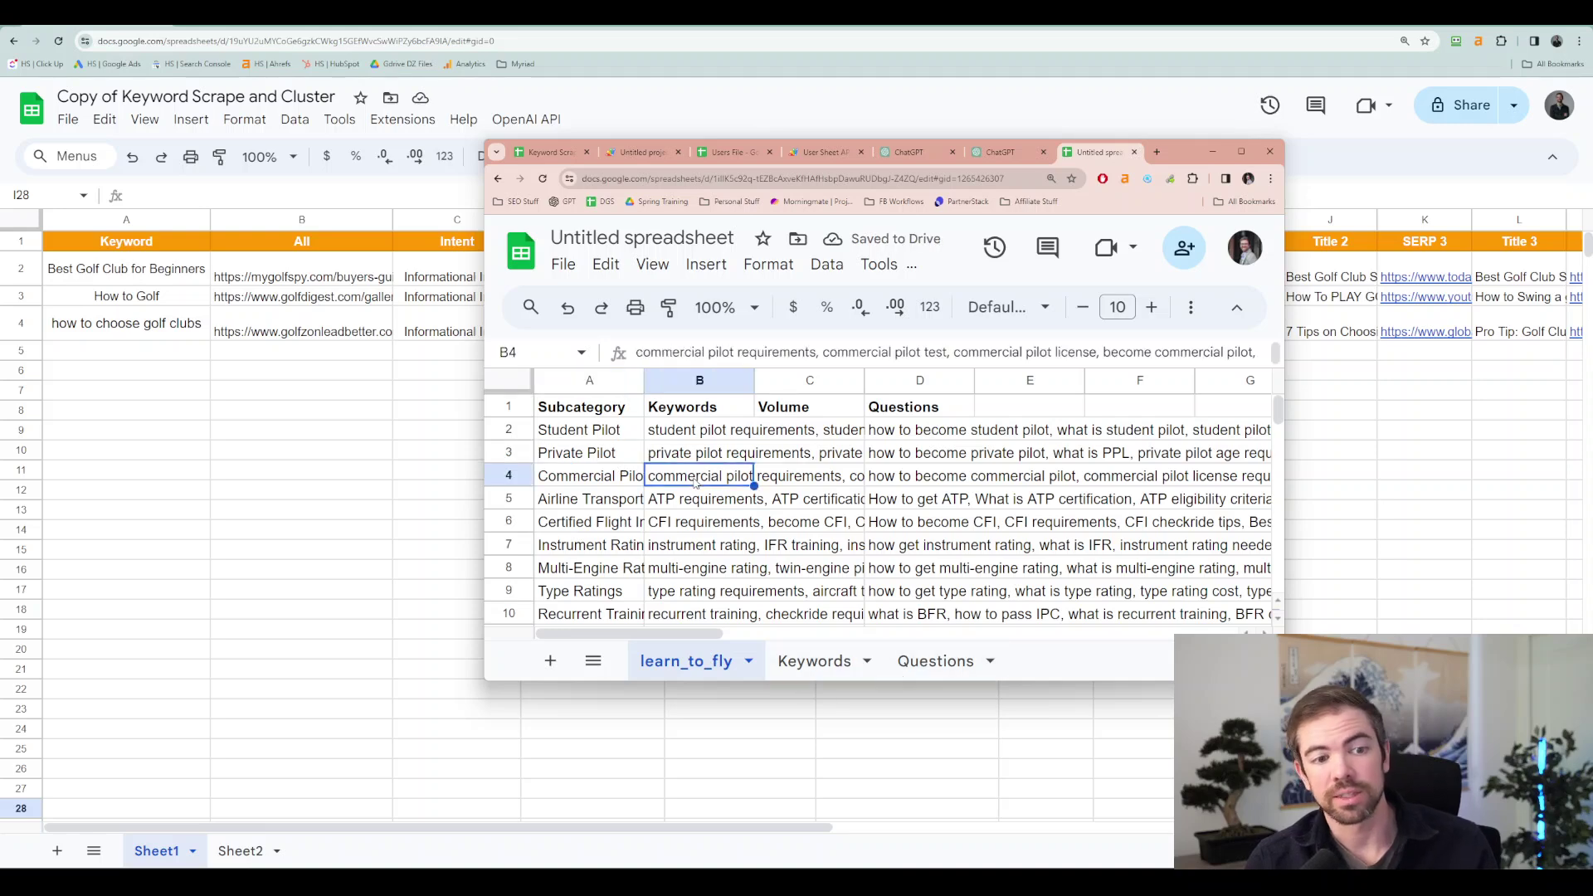
pyautogui.click(706, 452)
pyautogui.click(707, 433)
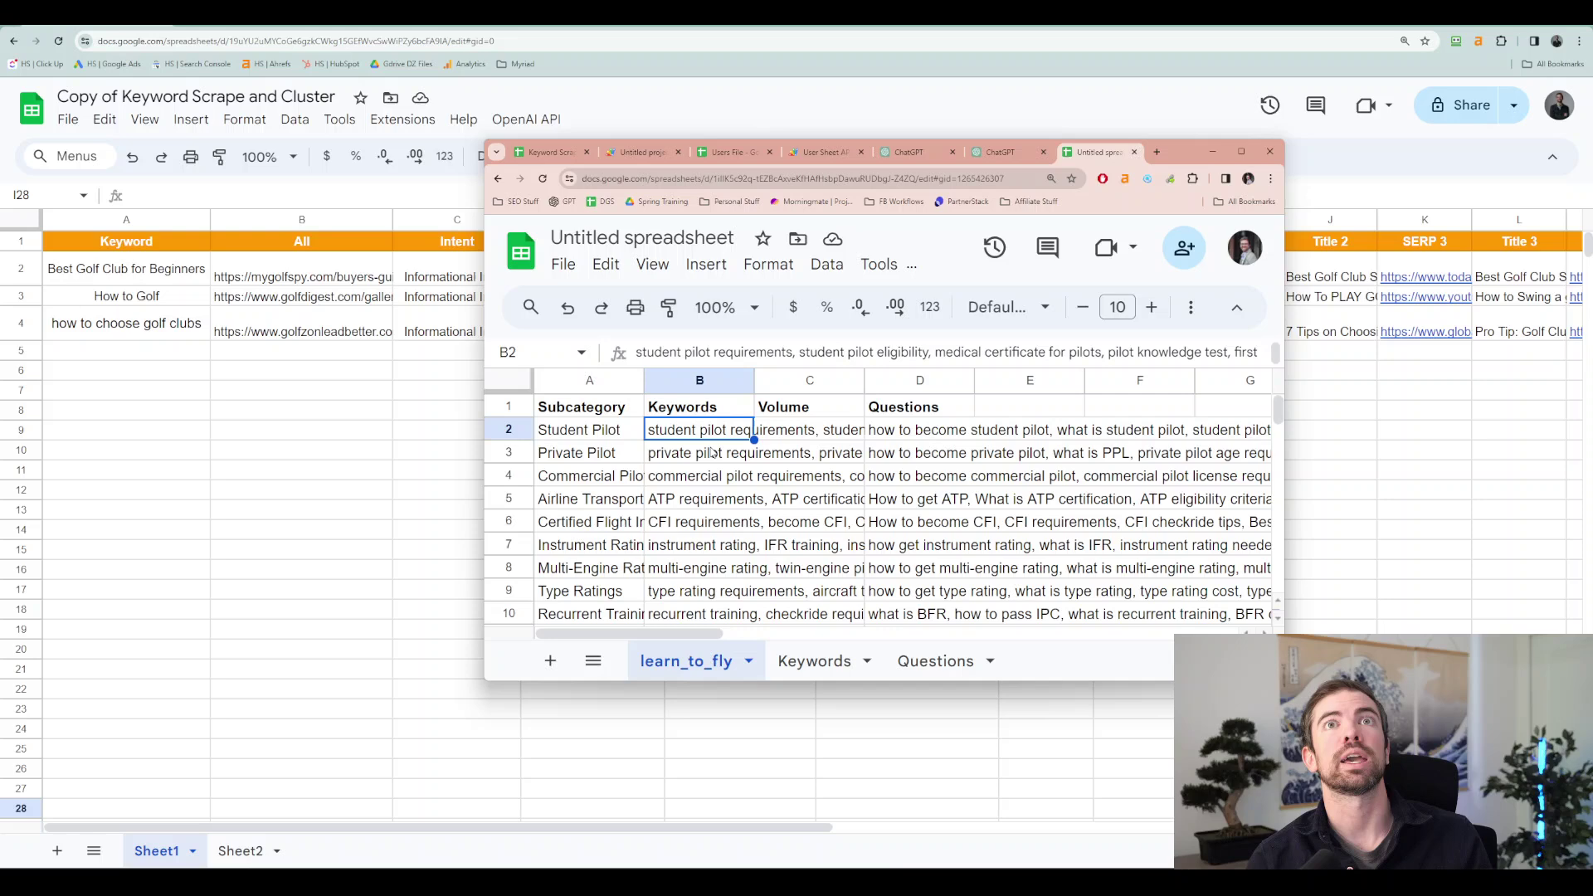
# - Switch to the Keywords sheet and scroll through its aviation keyword list
pyautogui.scroll(-4, 712, 453)
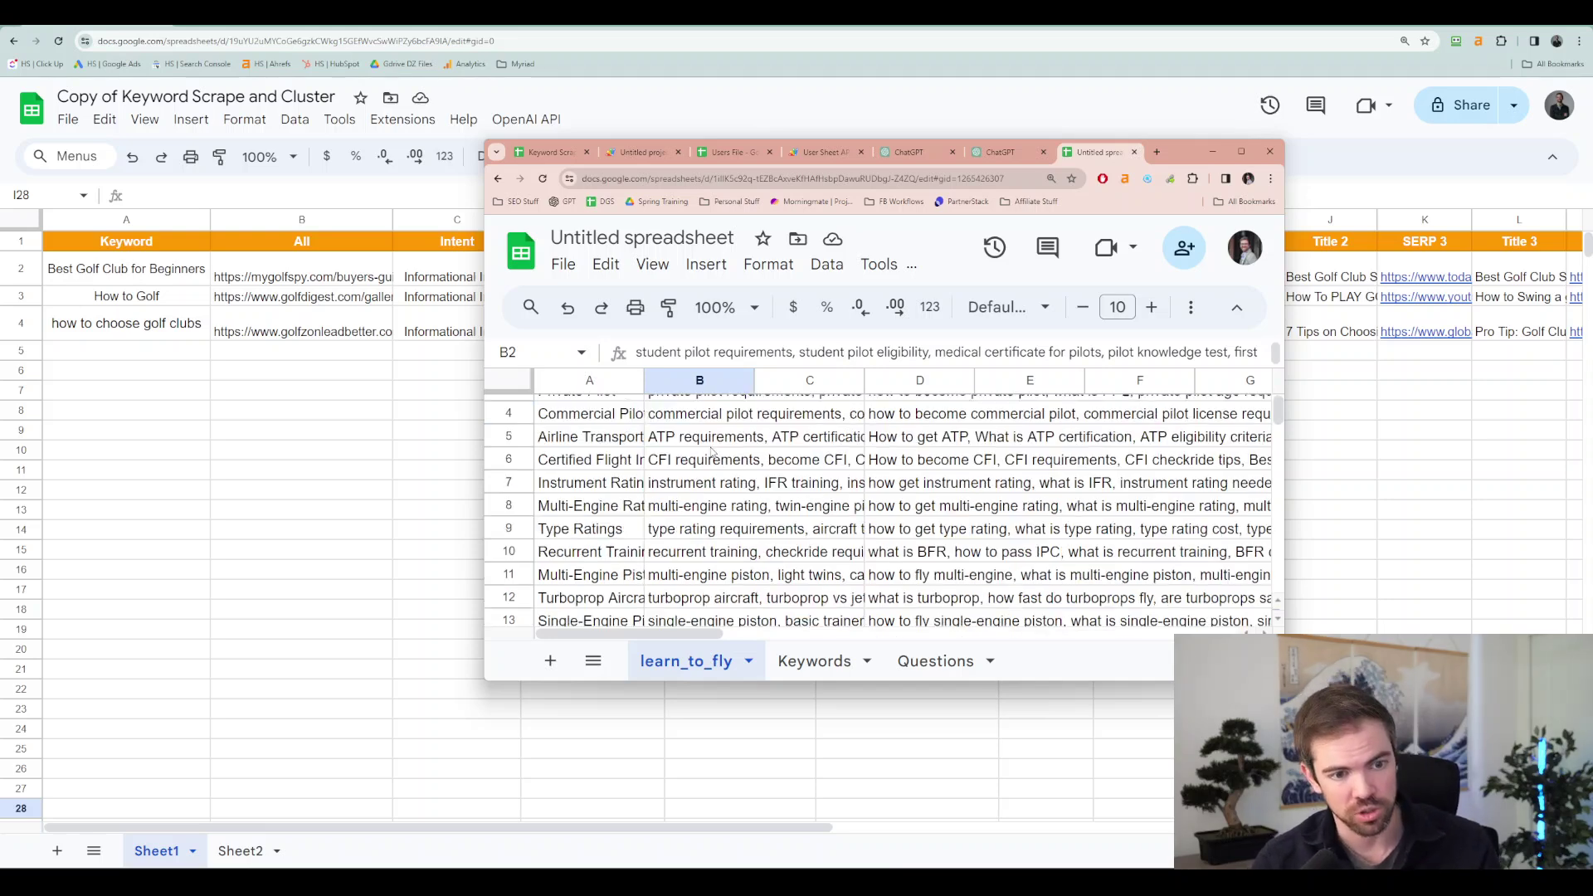
pyautogui.click(810, 675)
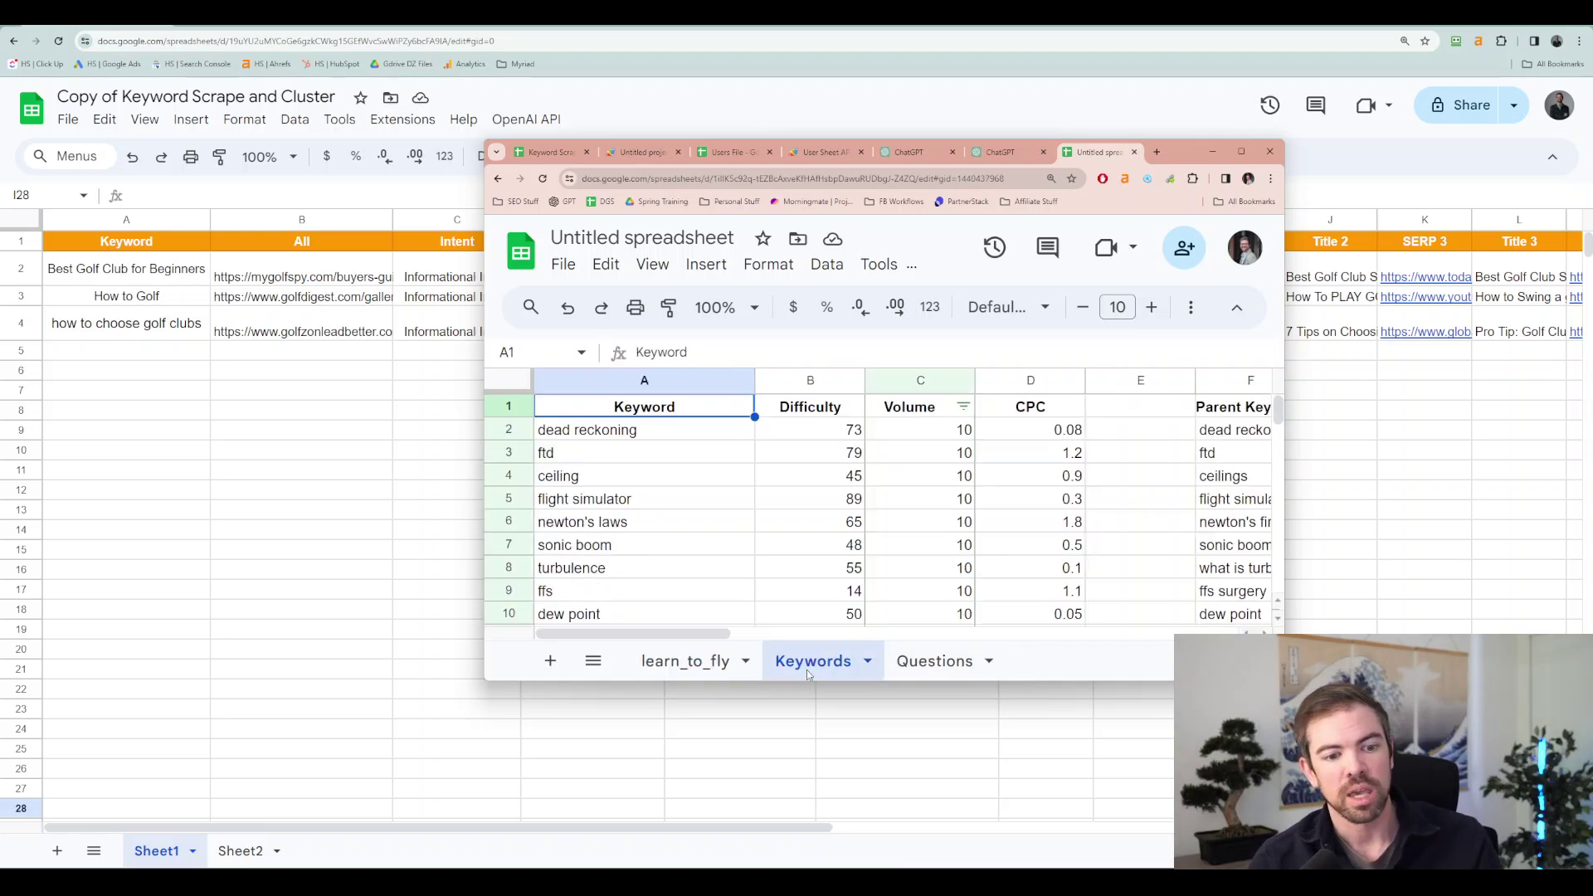
pyautogui.scroll(-20, 694, 521)
pyautogui.scroll(-20, 694, 521)
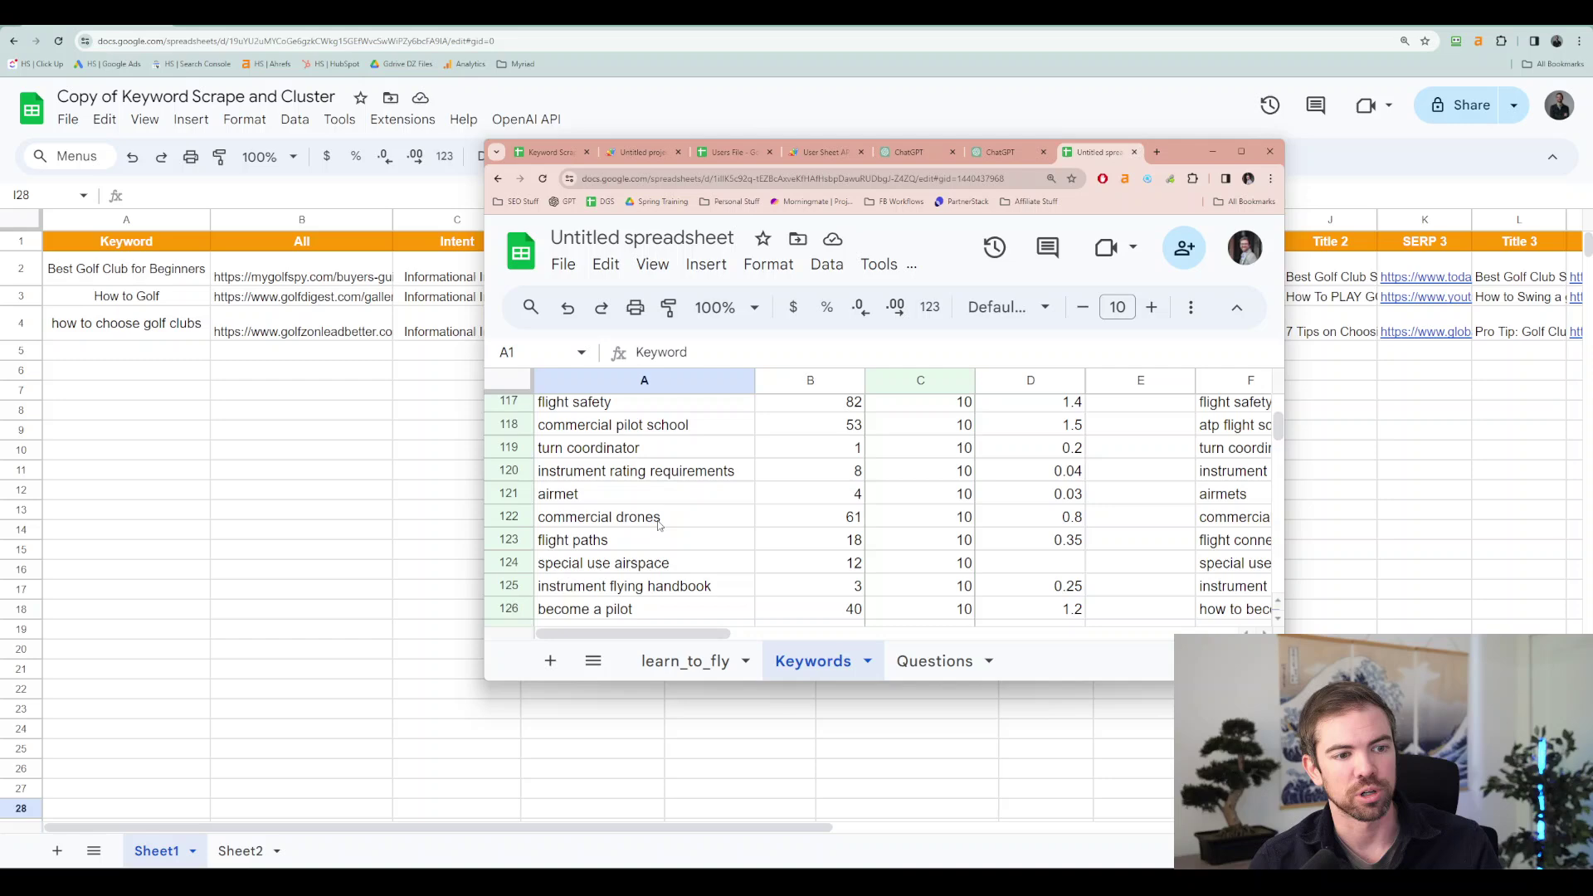
pyautogui.scroll(-20, 667, 521)
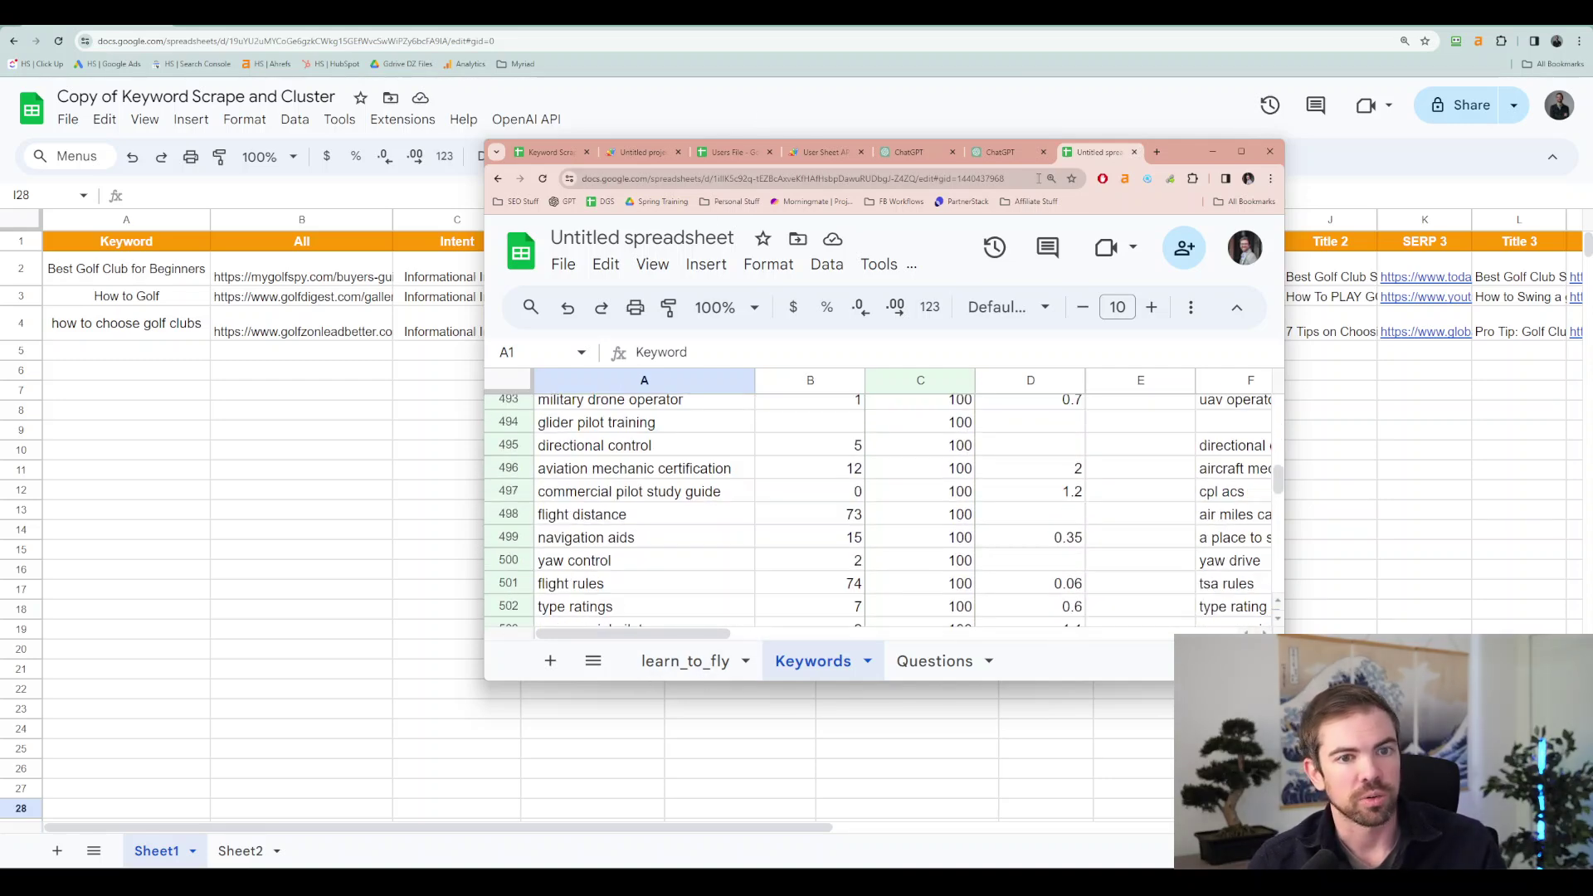
pyautogui.click(313, 439)
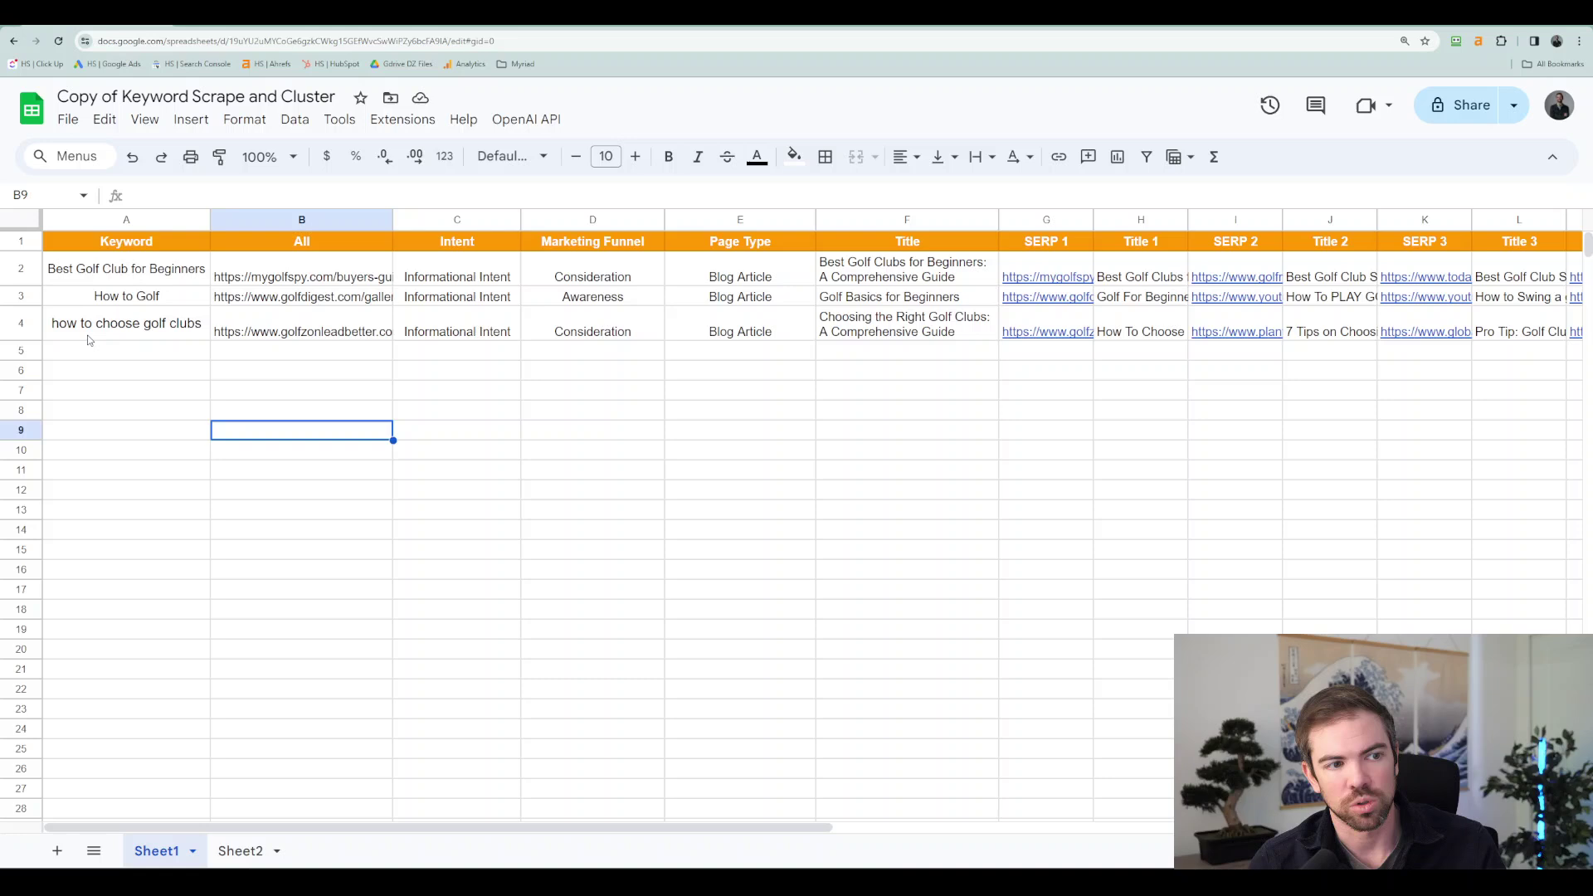
pyautogui.click(108, 281)
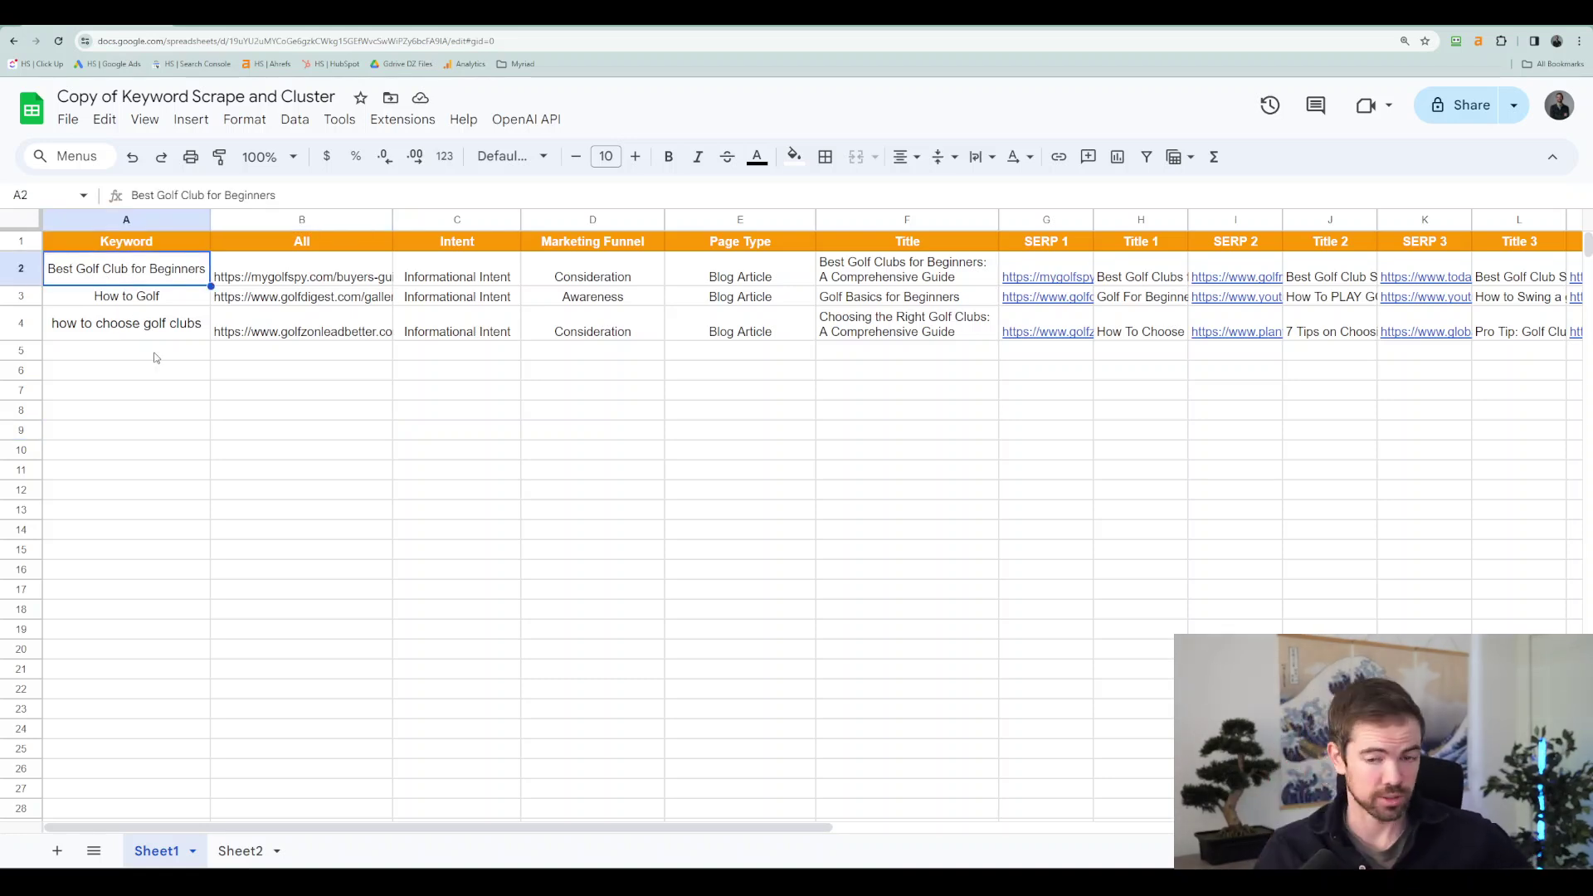
pyautogui.click(771, 485)
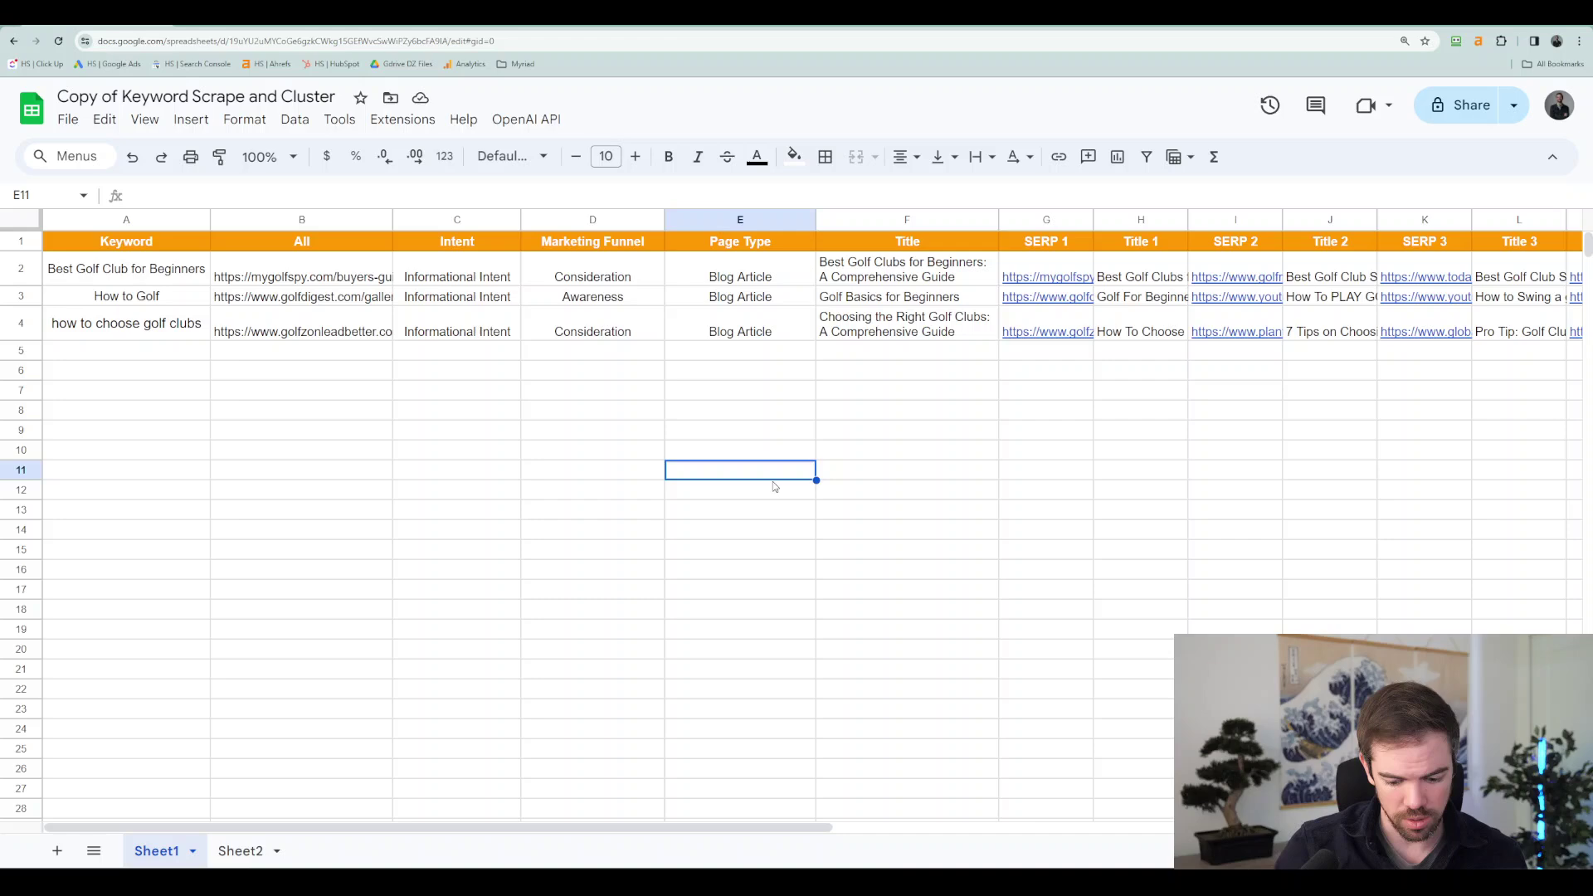
pyautogui.hotkey('ctrl', '+')
pyautogui.hotkey('ctrl', '+')
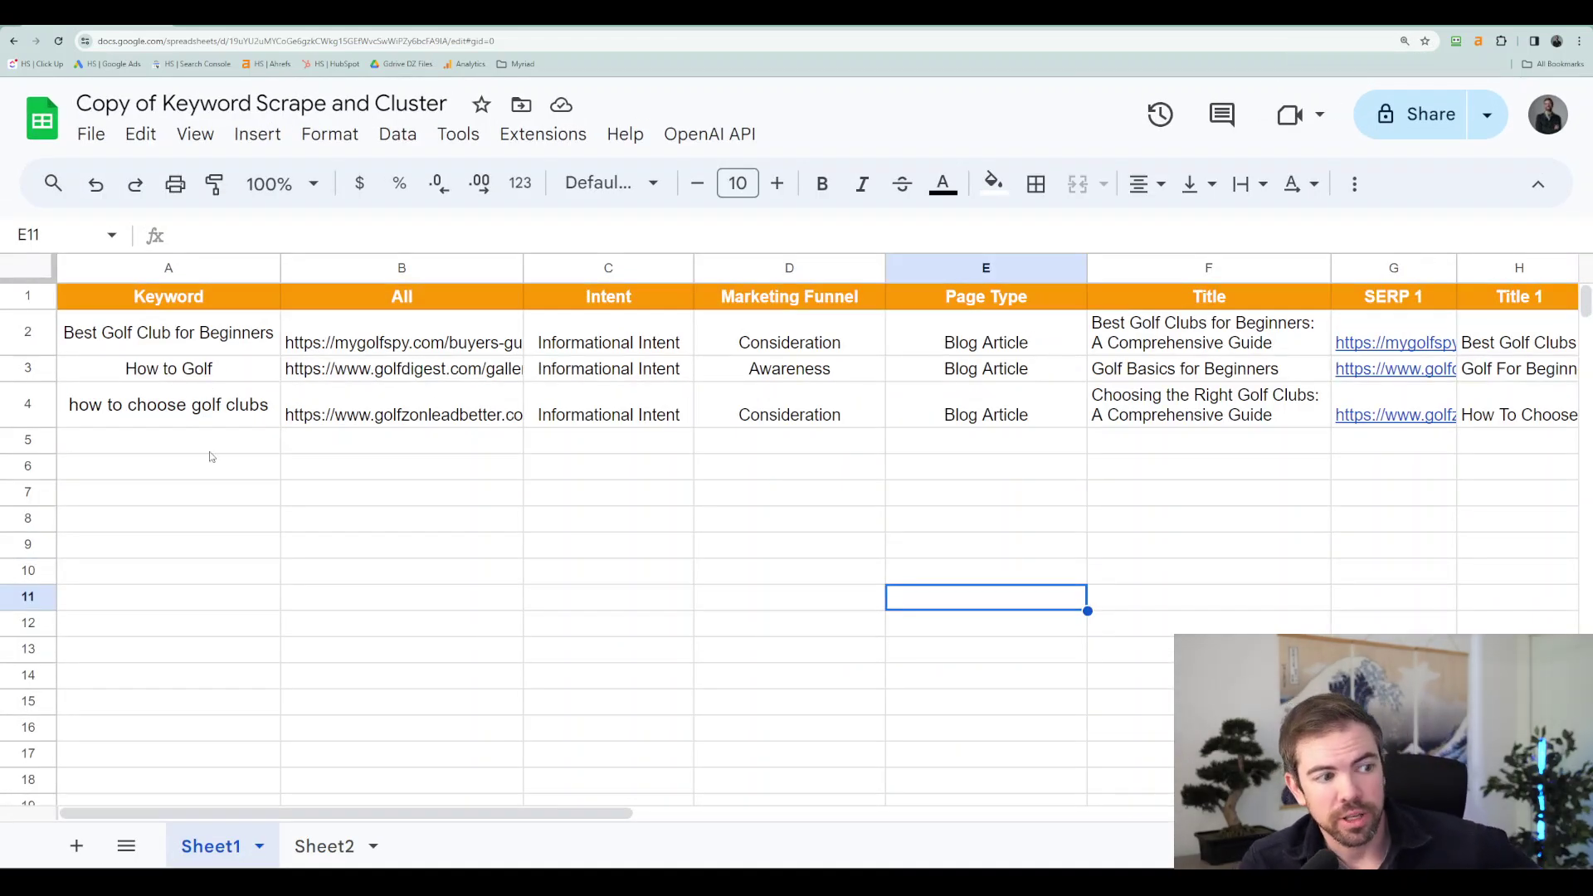
pyautogui.click(217, 419)
pyautogui.click(501, 551)
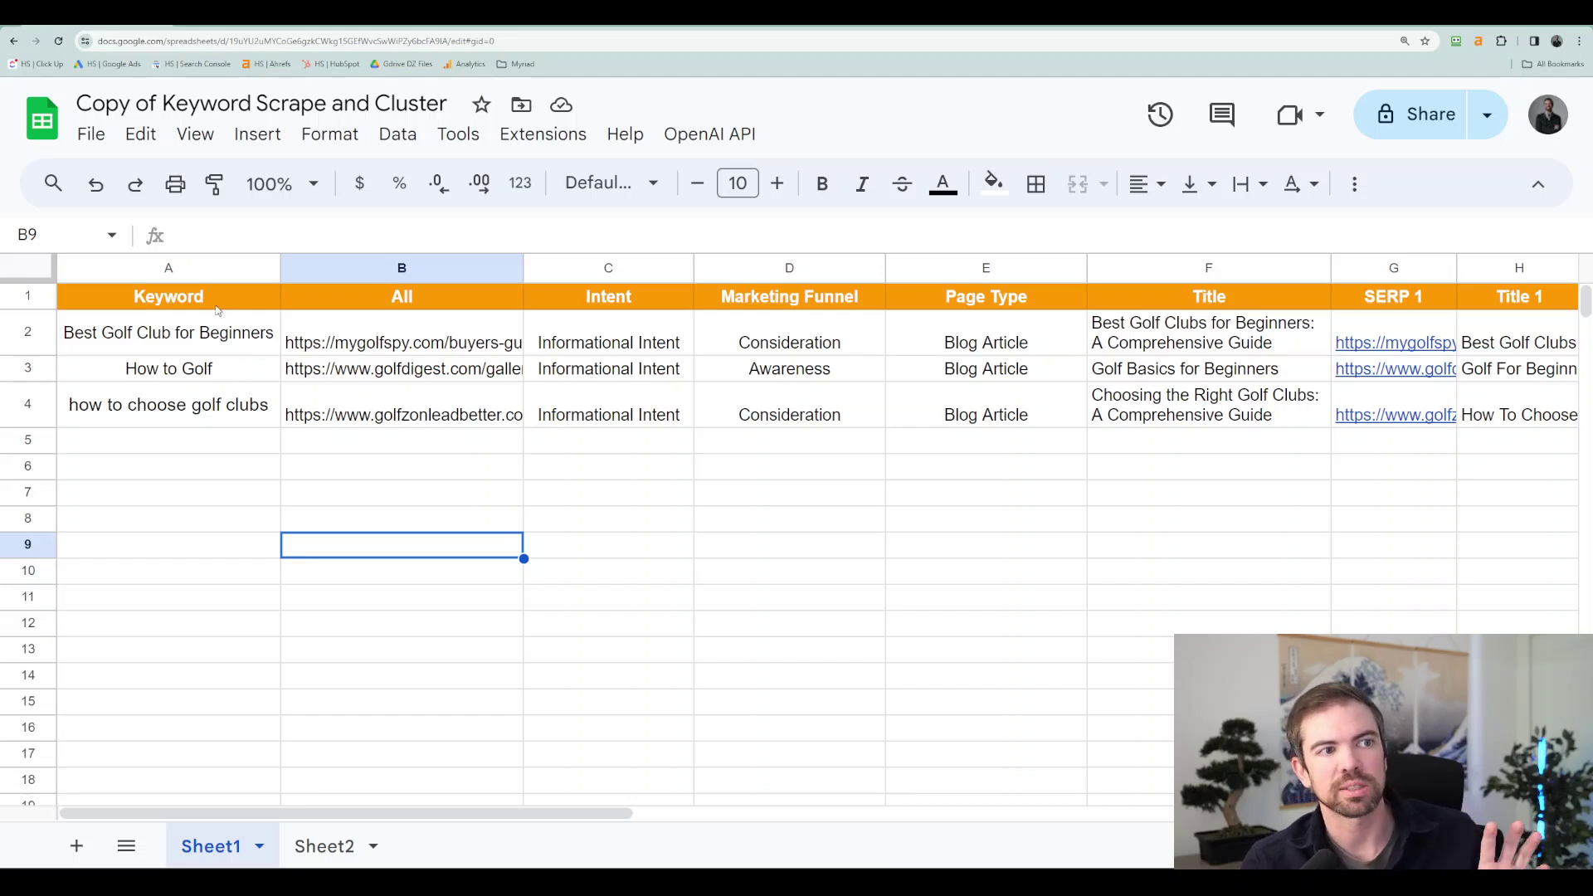
pyautogui.click(169, 274)
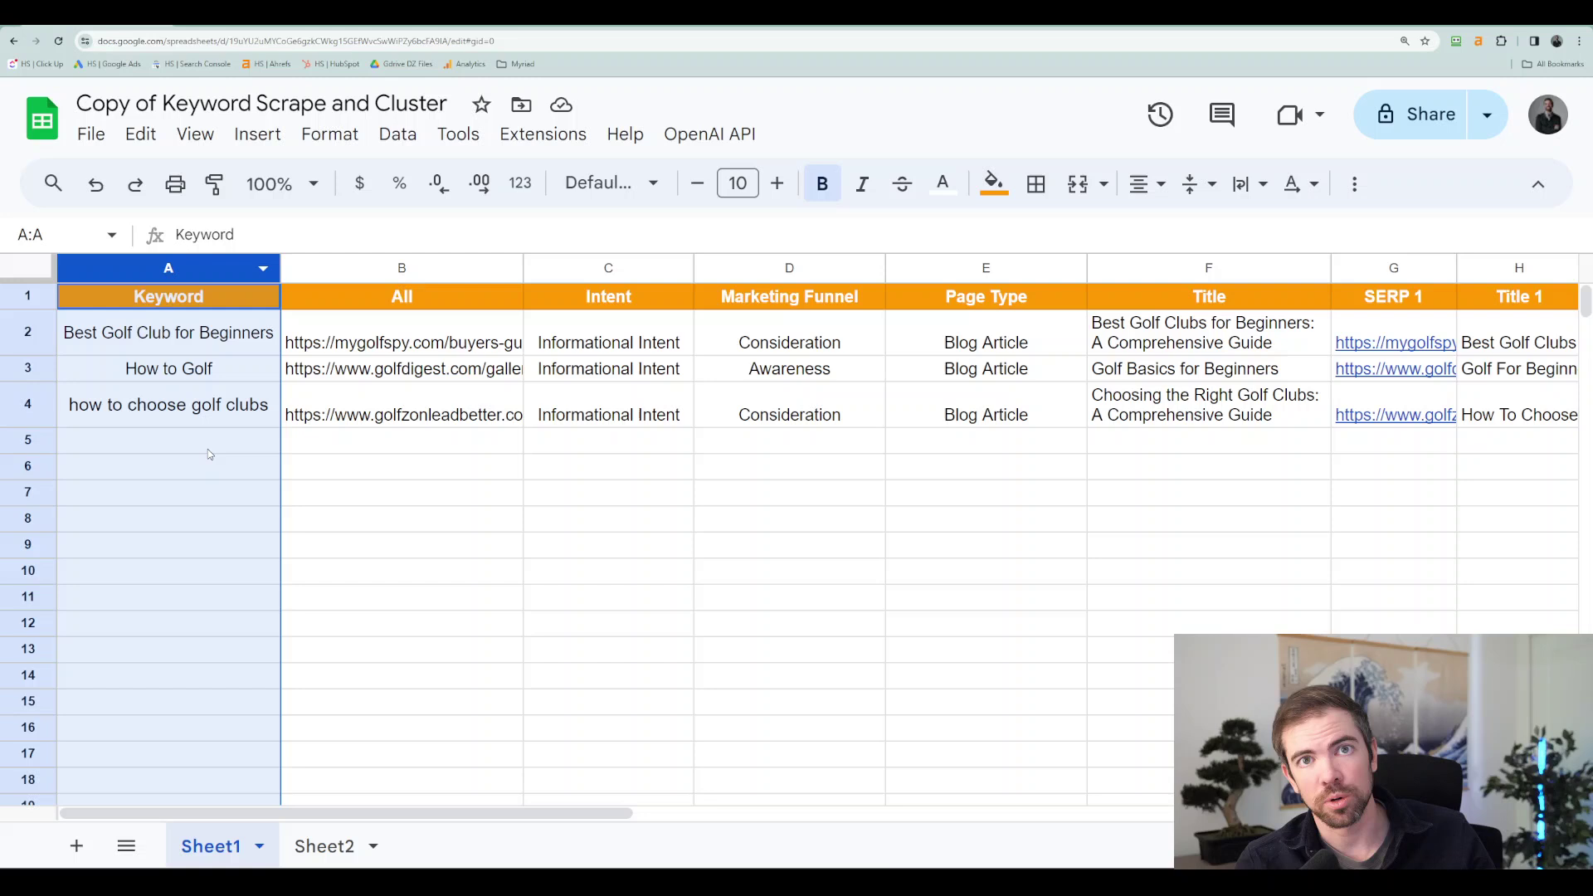
pyautogui.click(389, 516)
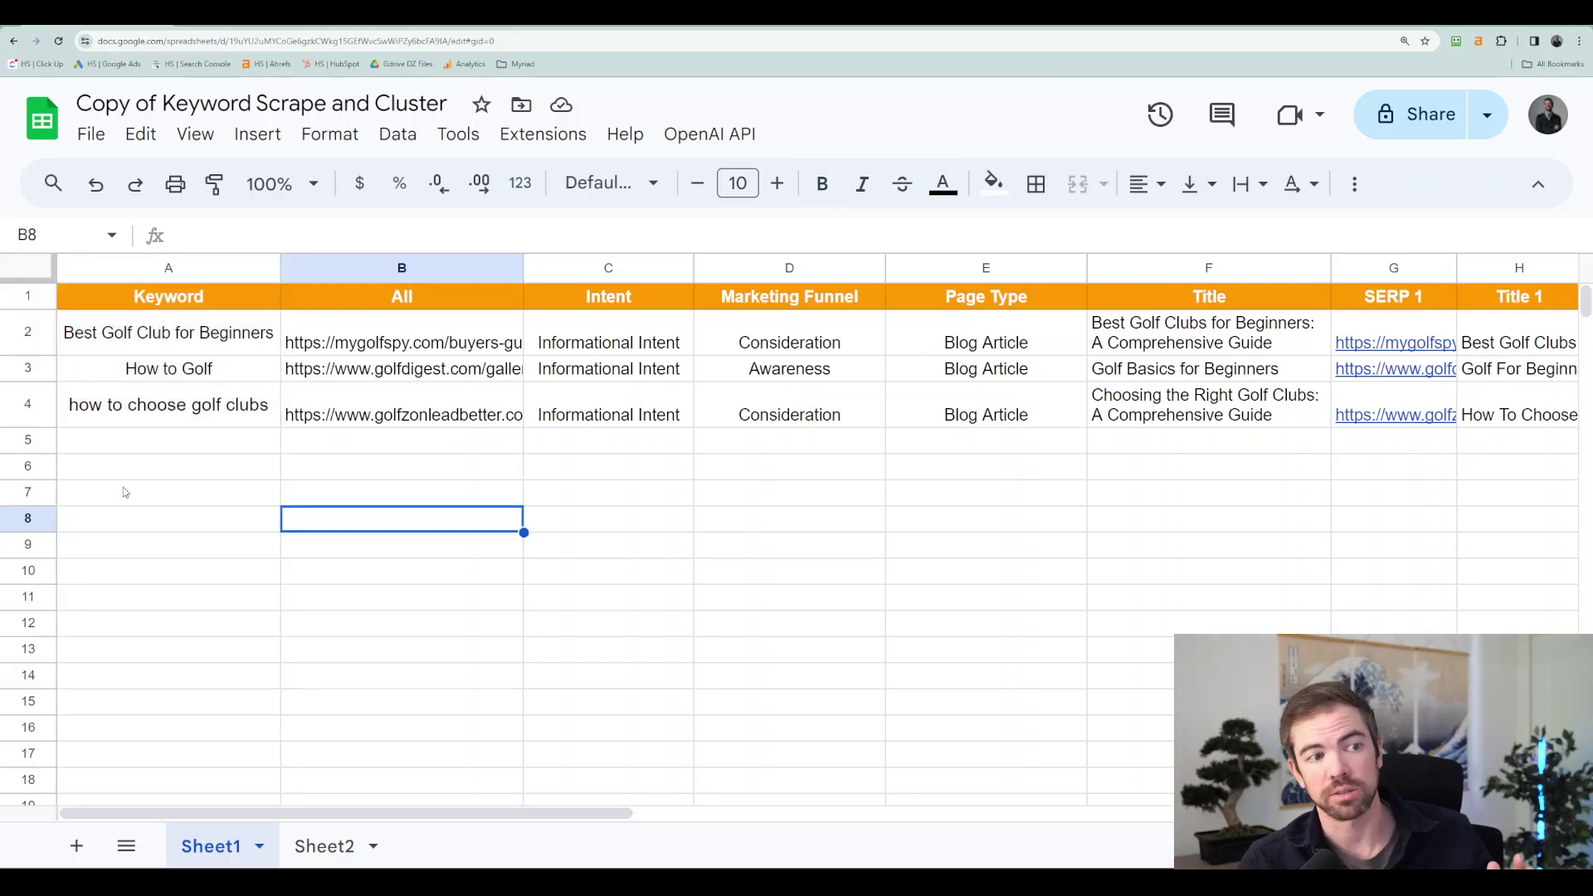
pyautogui.click(162, 441)
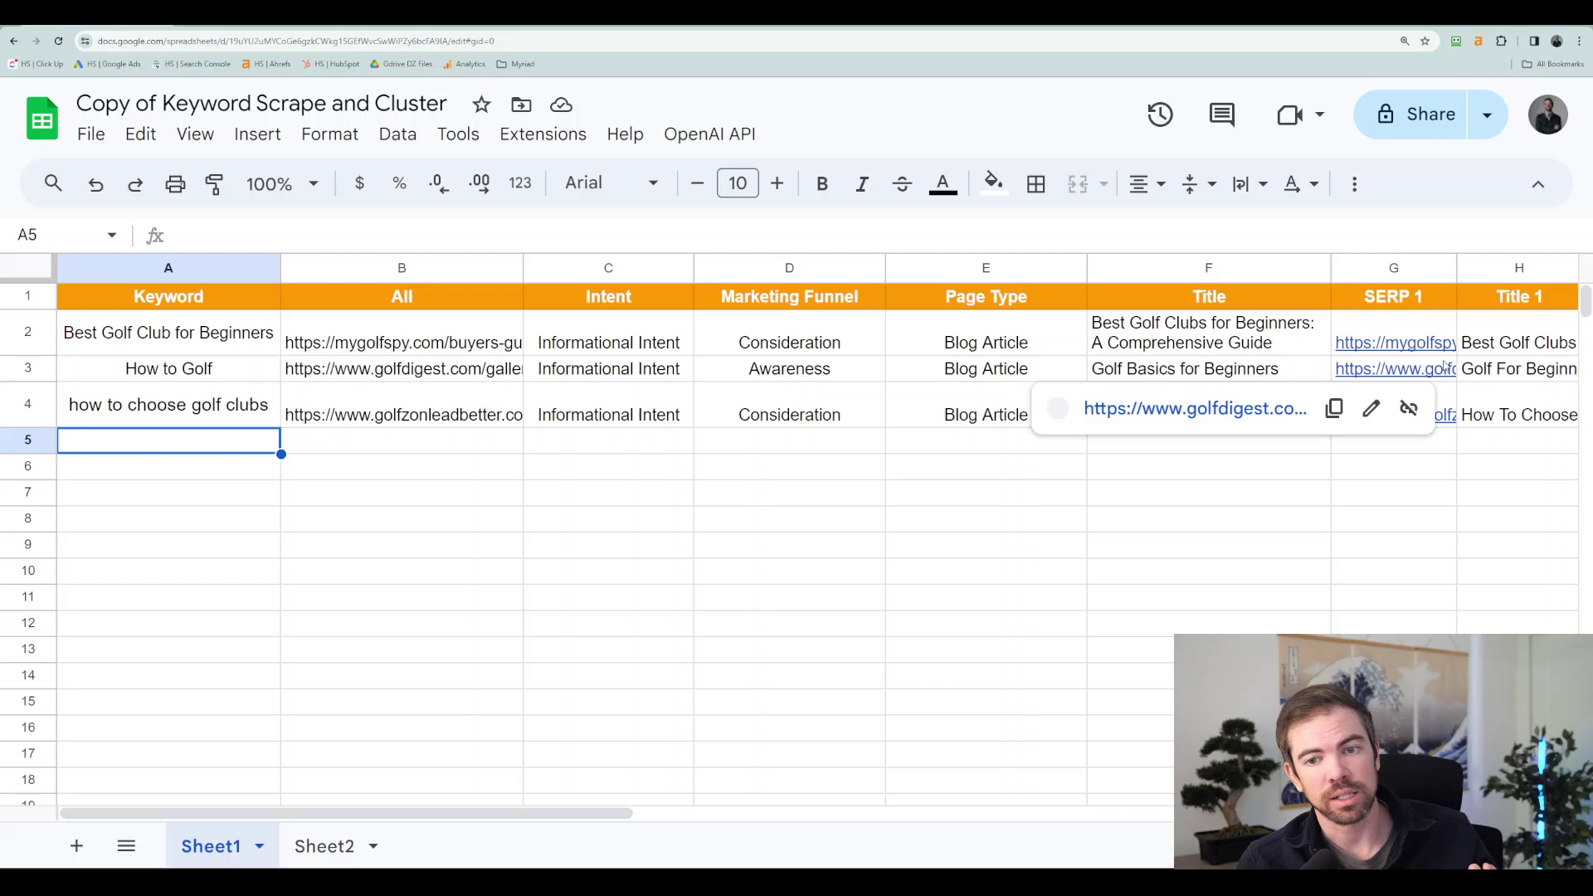
pyautogui.click(809, 548)
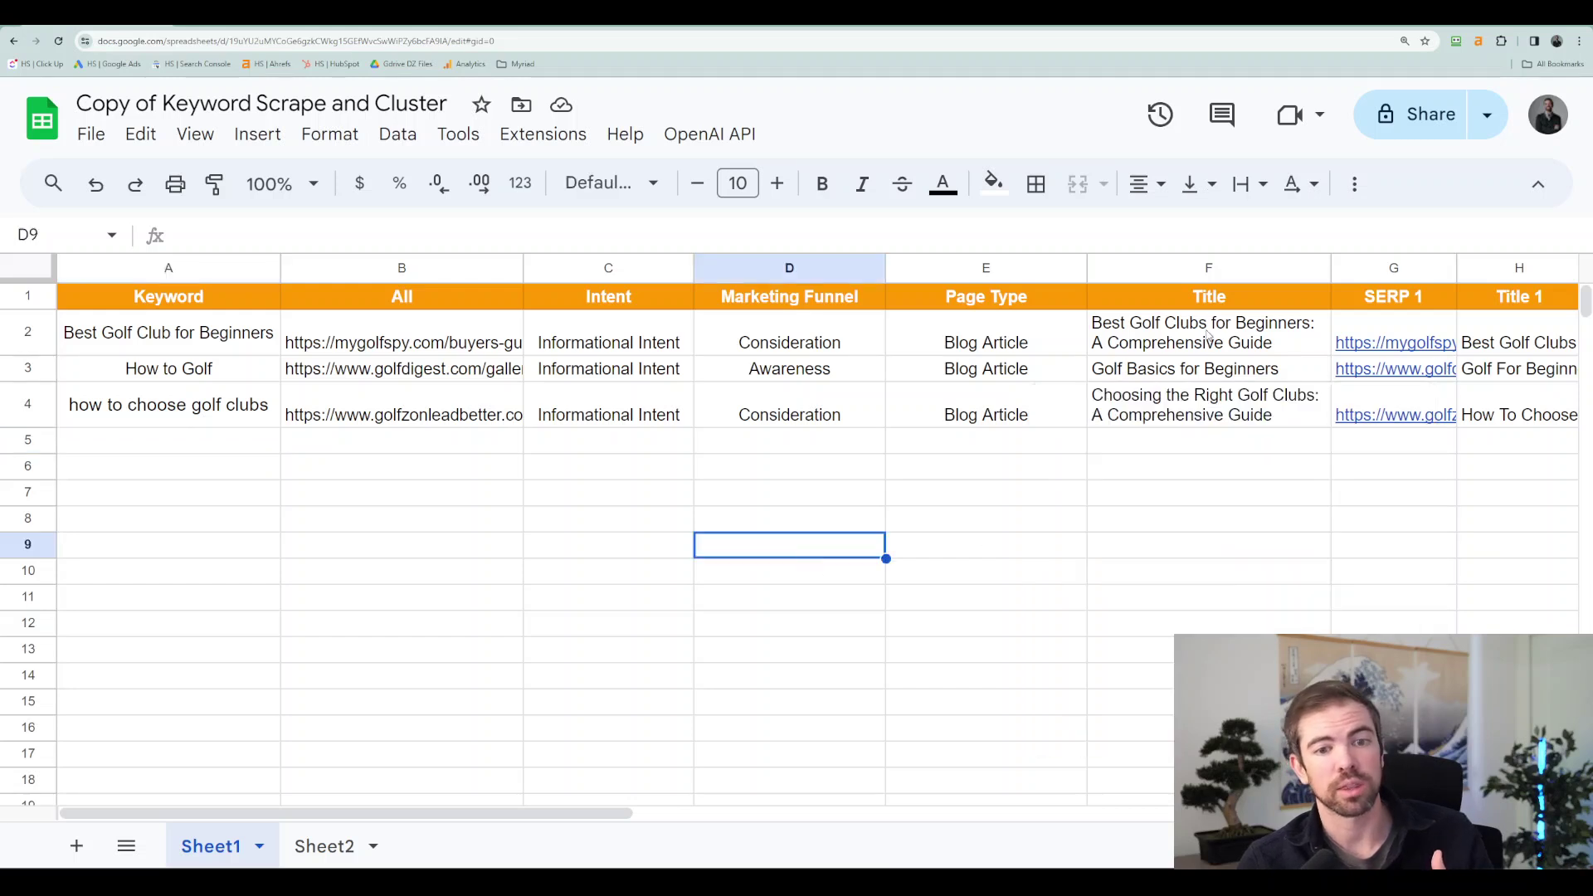
pyautogui.click(1390, 322)
pyautogui.click(1392, 297)
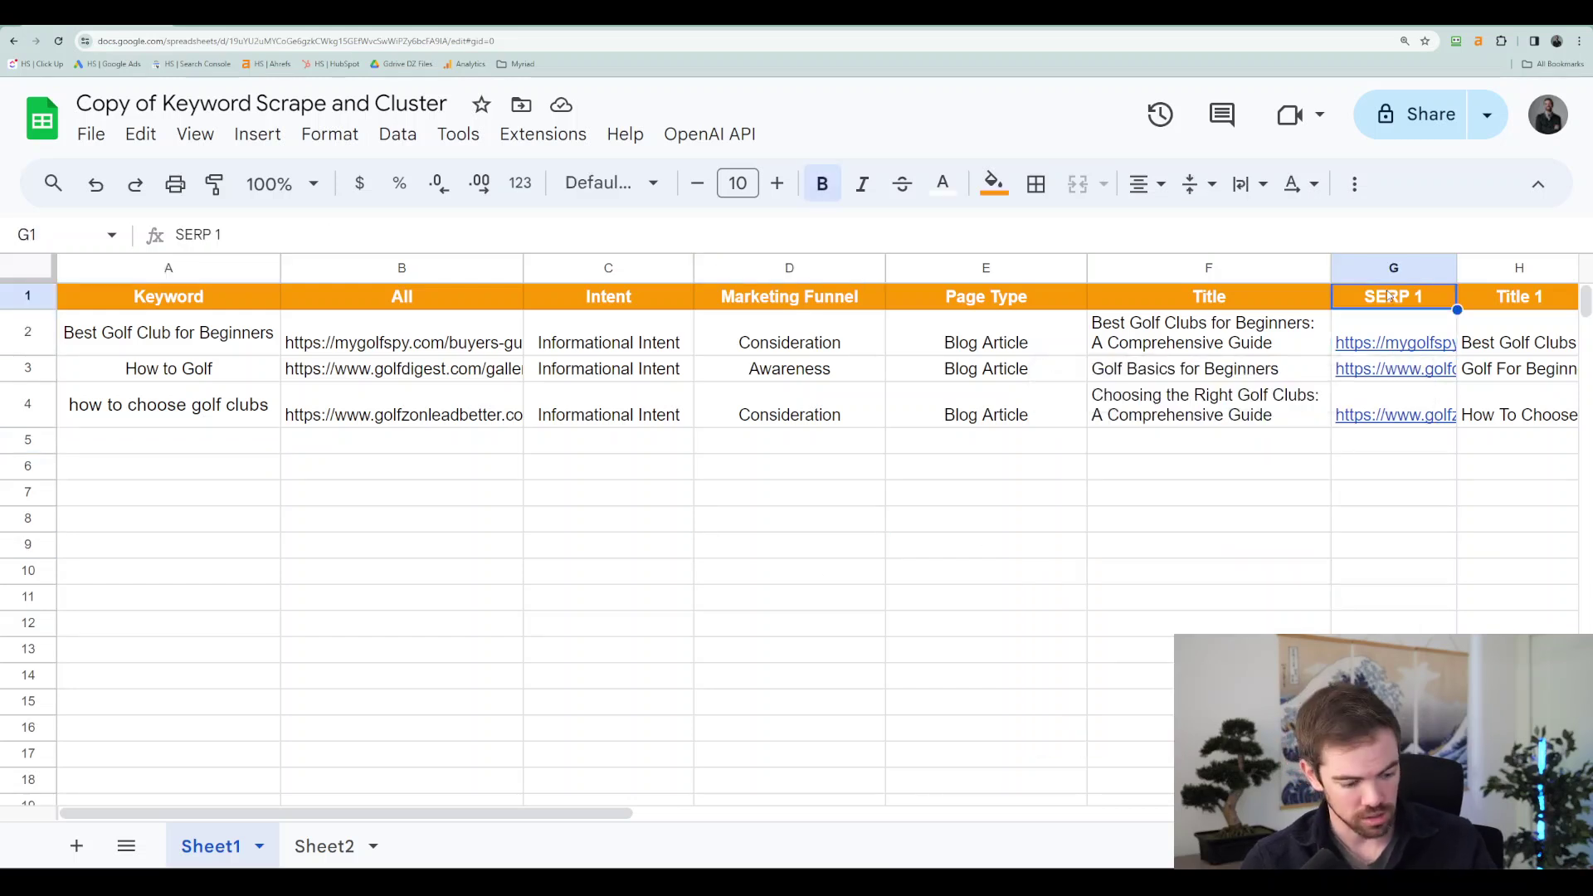
pyautogui.hotkey('ctrl', 'Right')
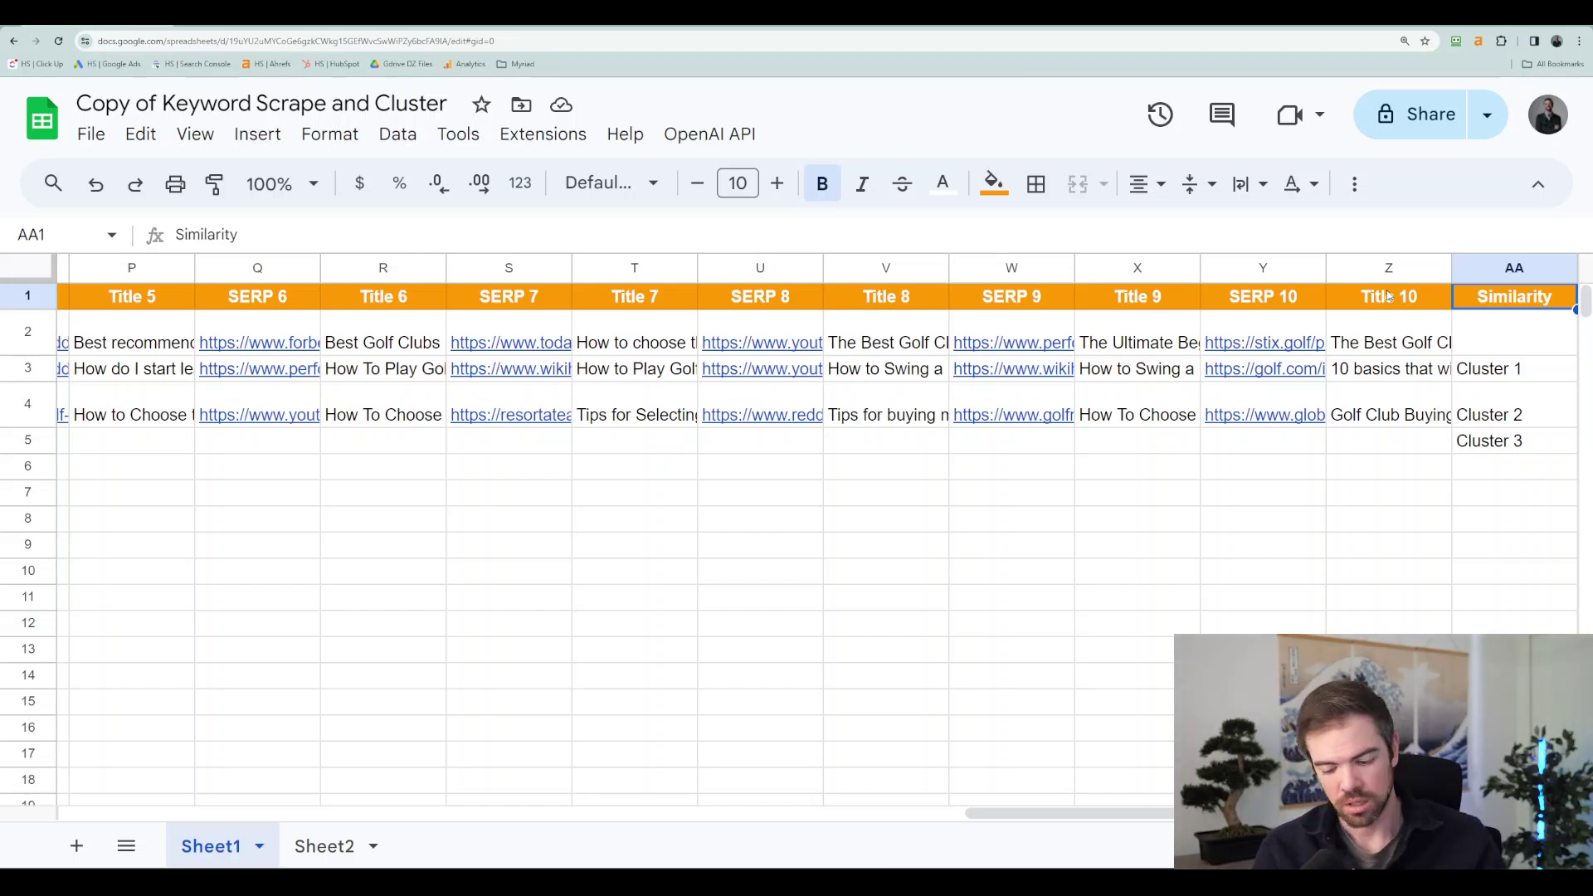
pyautogui.press('Down')
pyautogui.press('Down')
pyautogui.press('Down')
pyautogui.press('Down')
pyautogui.press('Down')
pyautogui.press('Up')
pyautogui.press('Up')
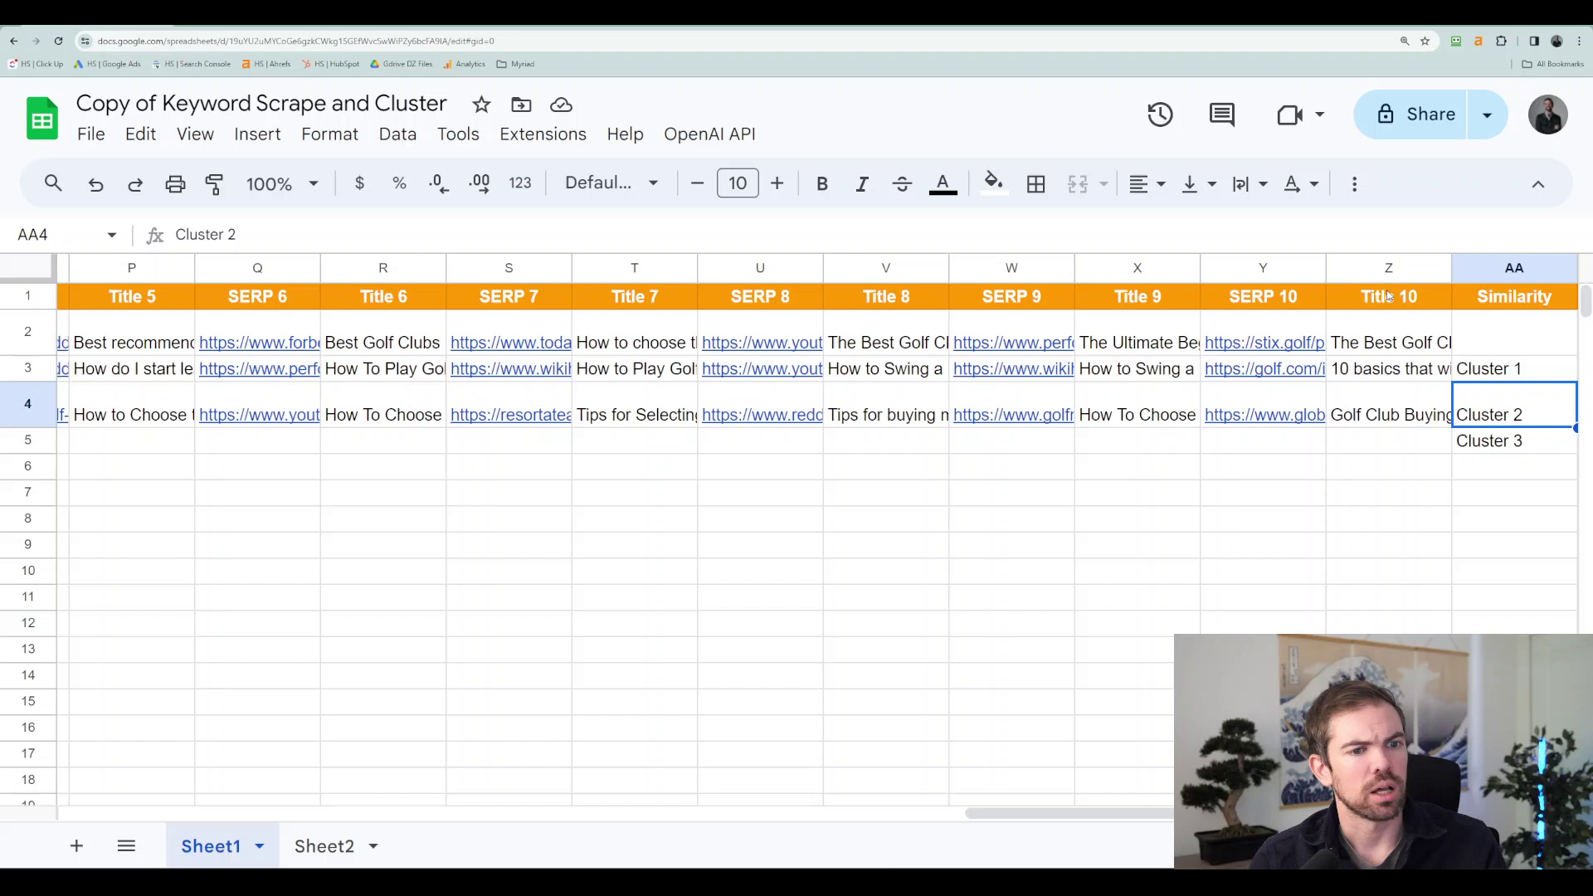
pyautogui.press('Home')
pyautogui.press('Right')
pyautogui.press('Right')
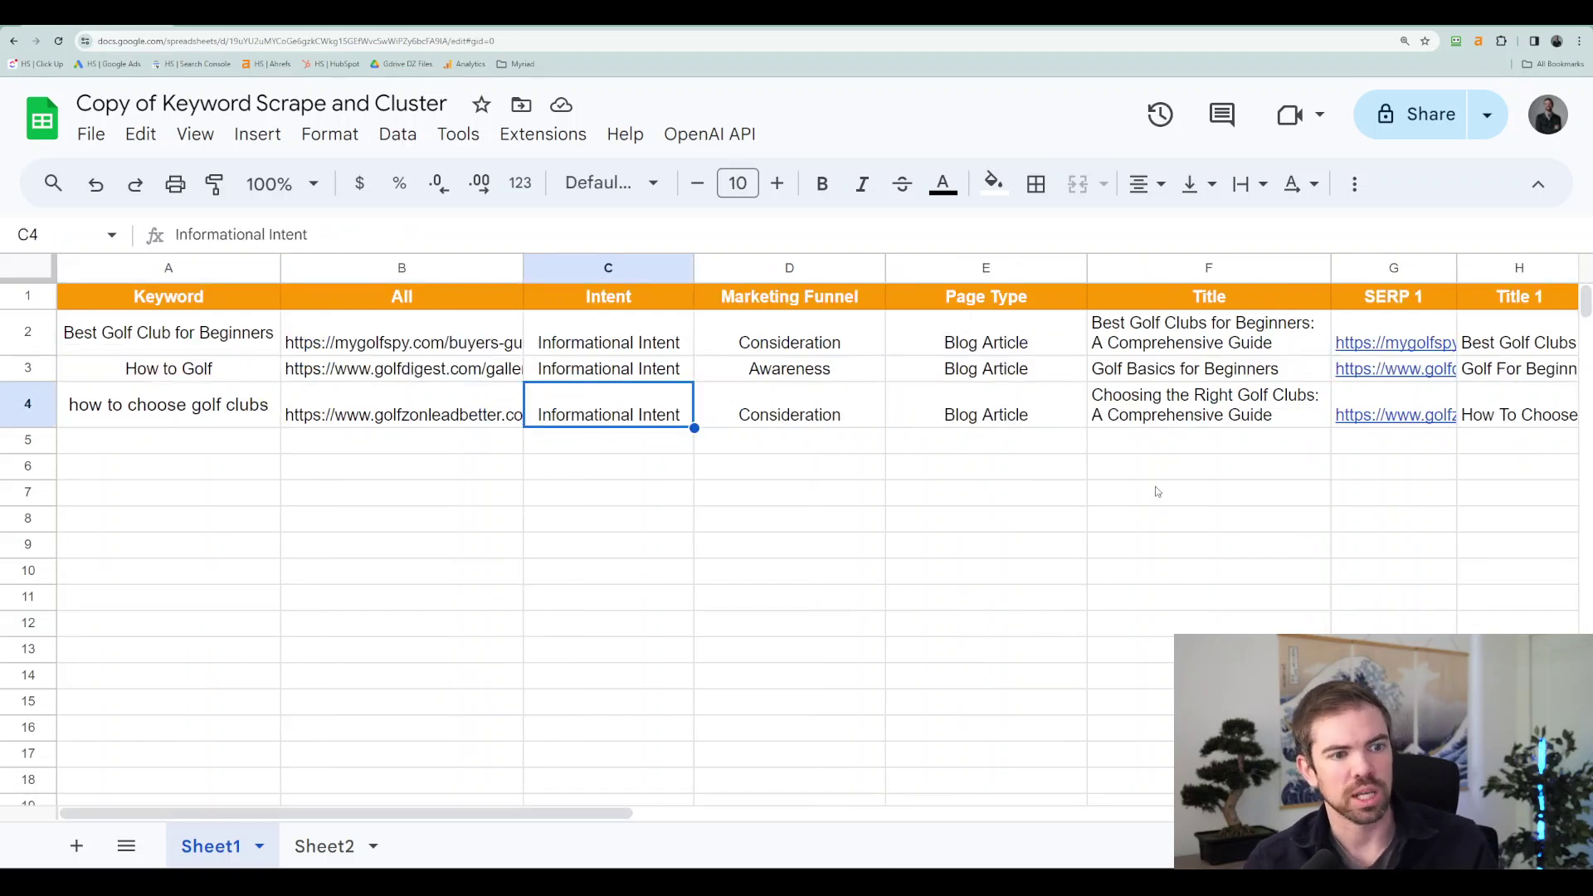
pyautogui.press('Up')
pyautogui.press('Up')
pyautogui.hotkey('shift', 'Right')
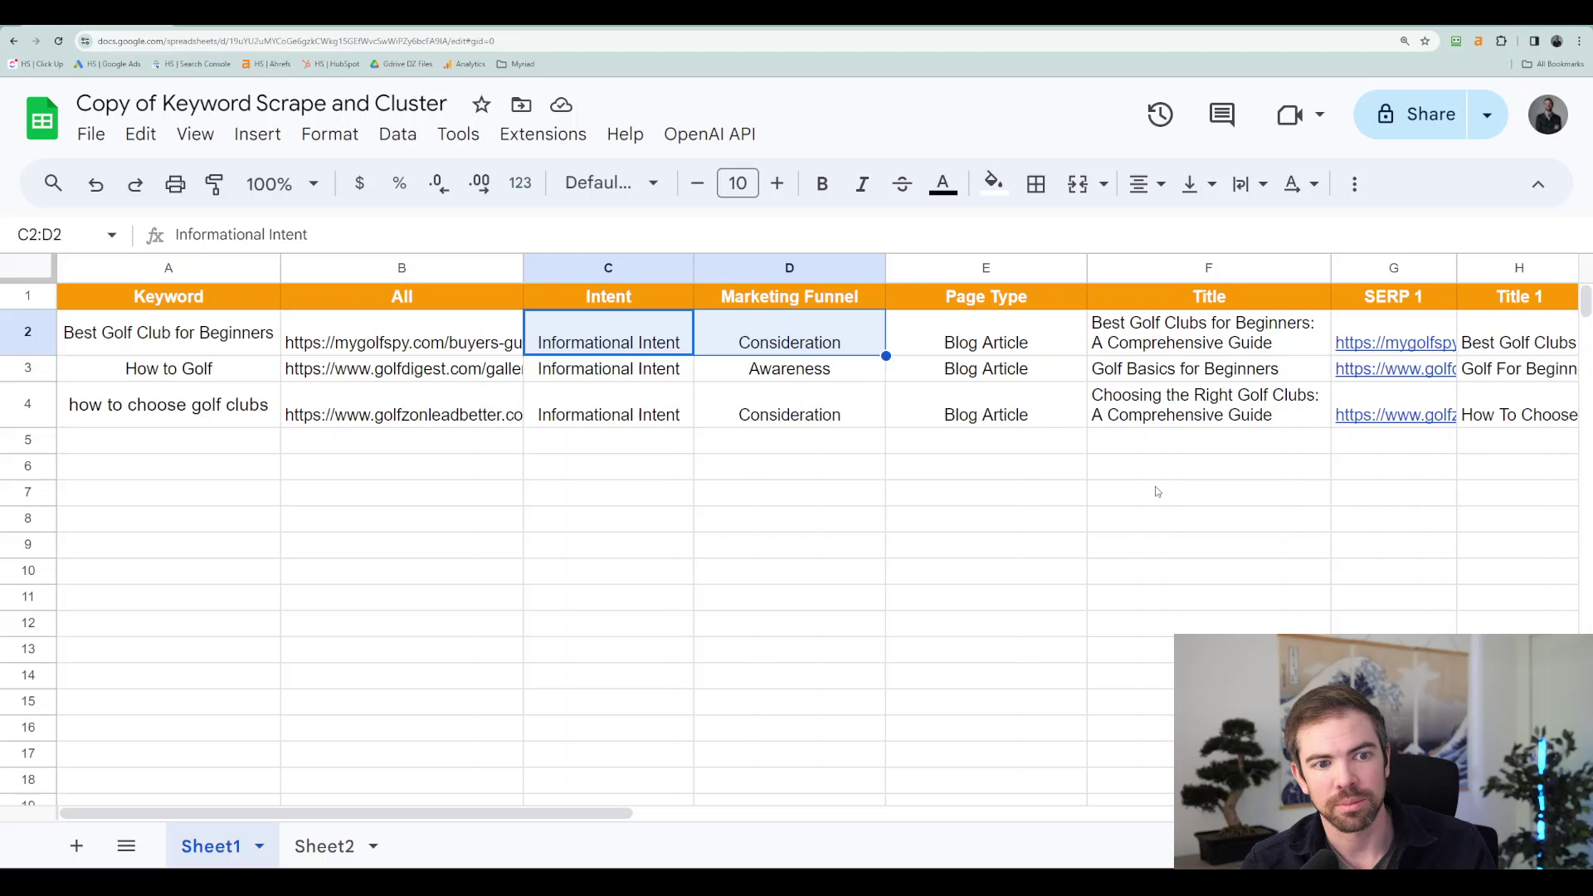
pyautogui.hotkey('shift', 'Right')
pyautogui.hotkey('shift', 'Right')
pyautogui.hotkey('shift', 'Down')
pyautogui.hotkey('shift', 'Down')
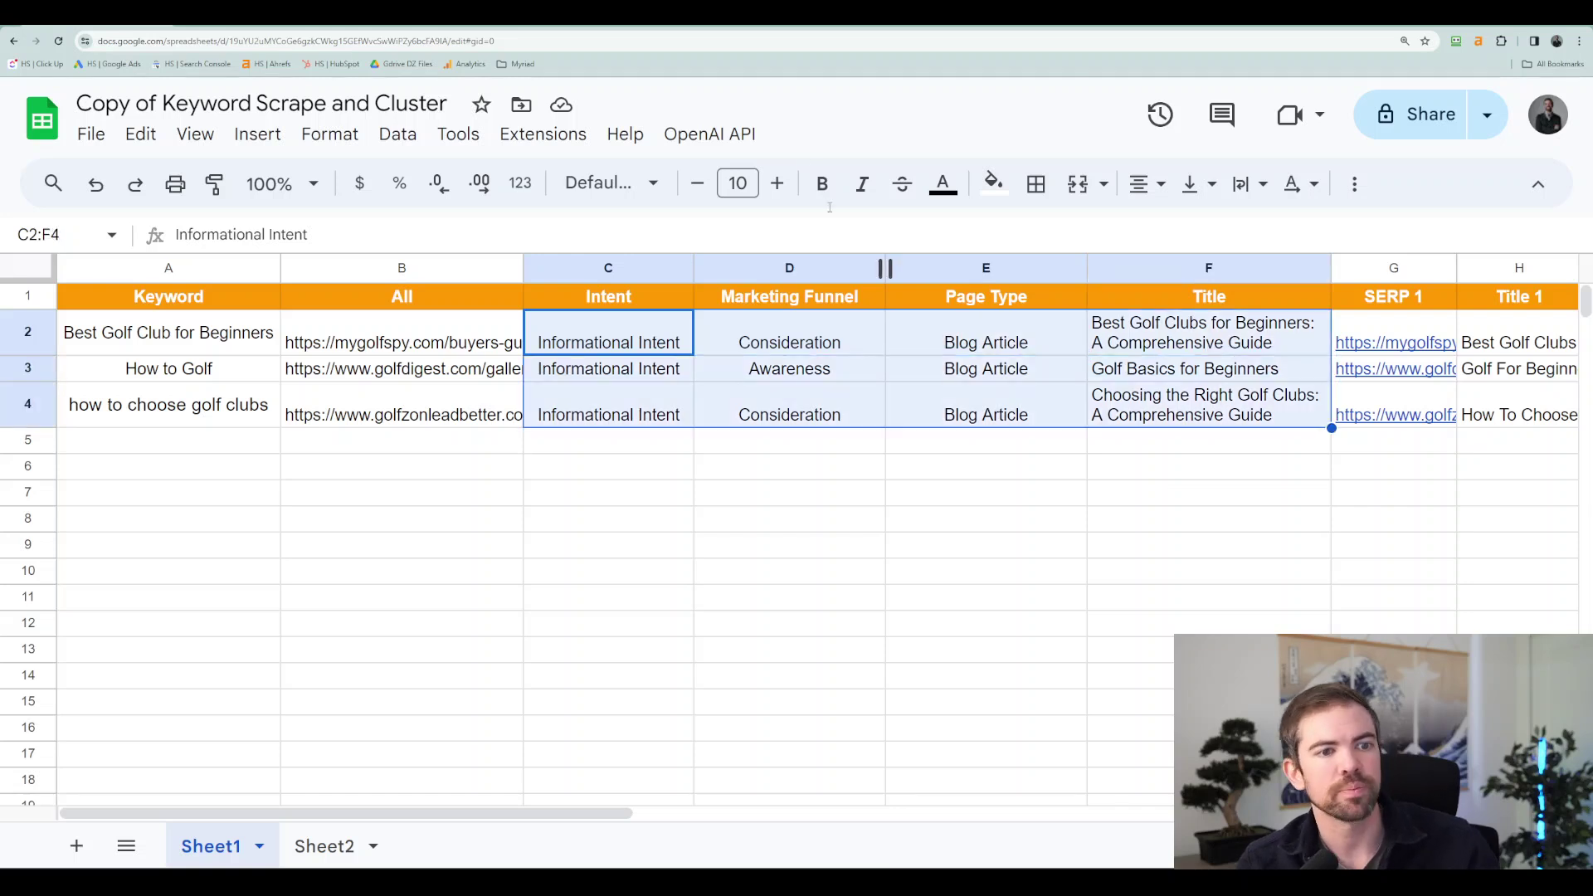
pyautogui.click(726, 141)
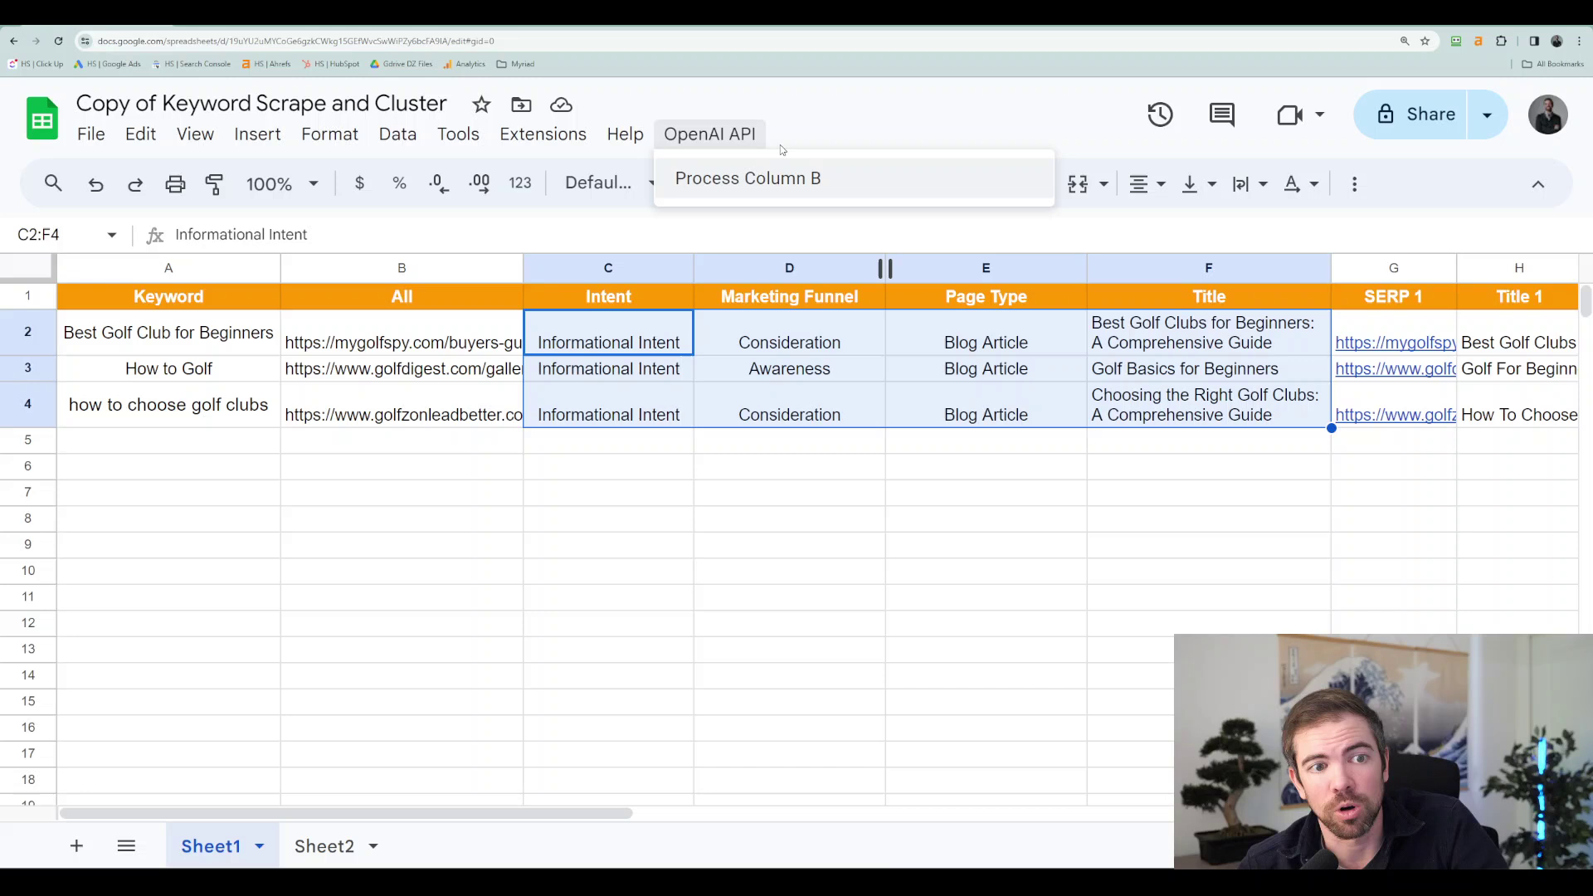
pyautogui.press('Escape')
pyautogui.click(712, 551)
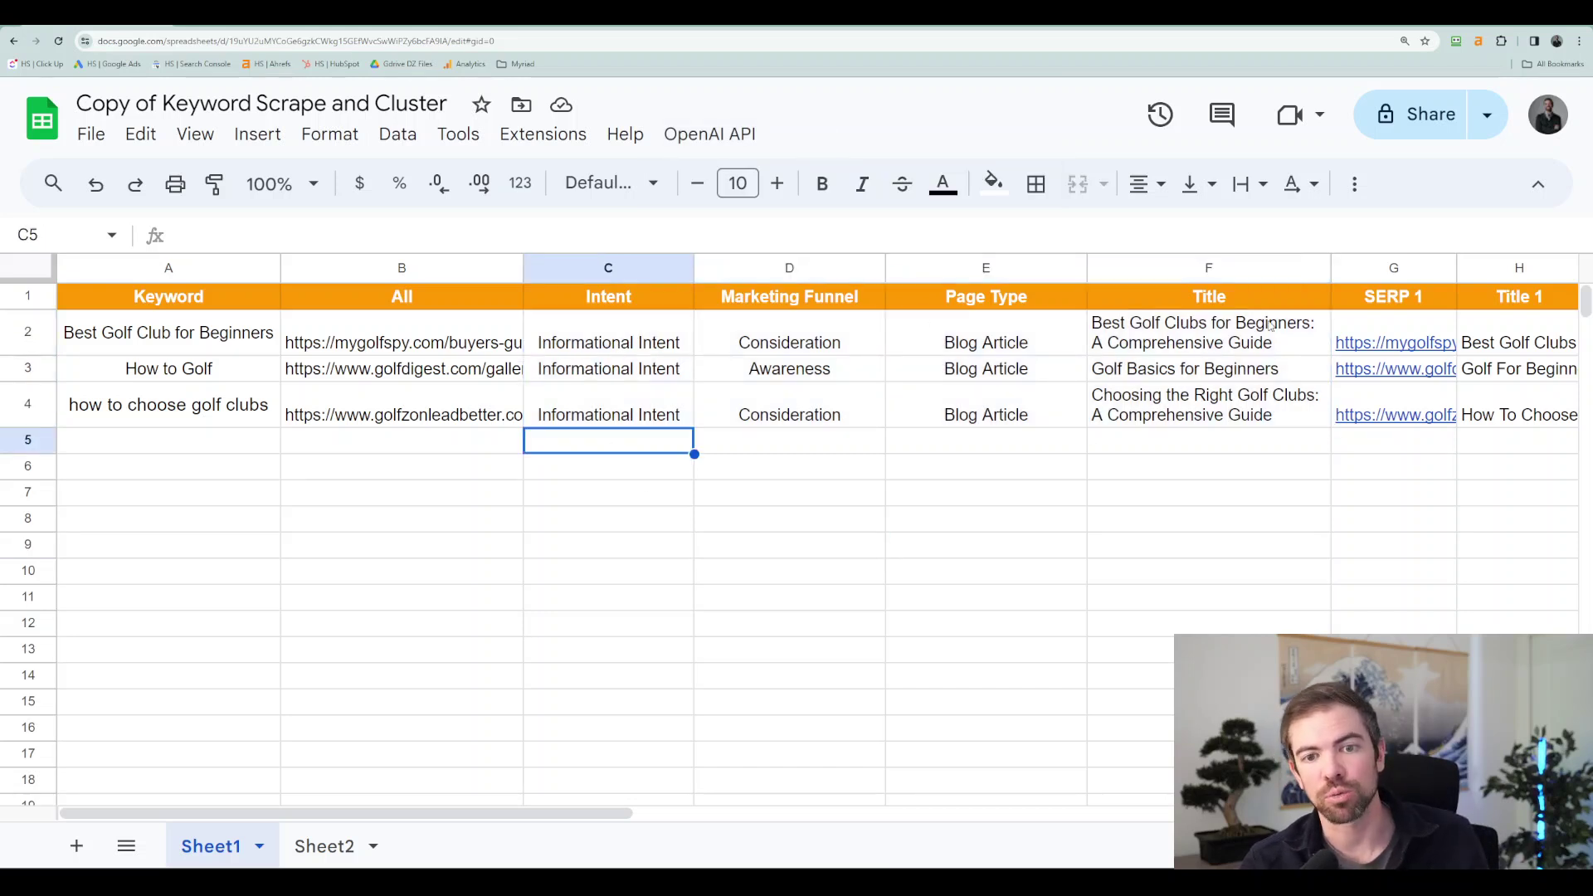
pyautogui.click(1096, 582)
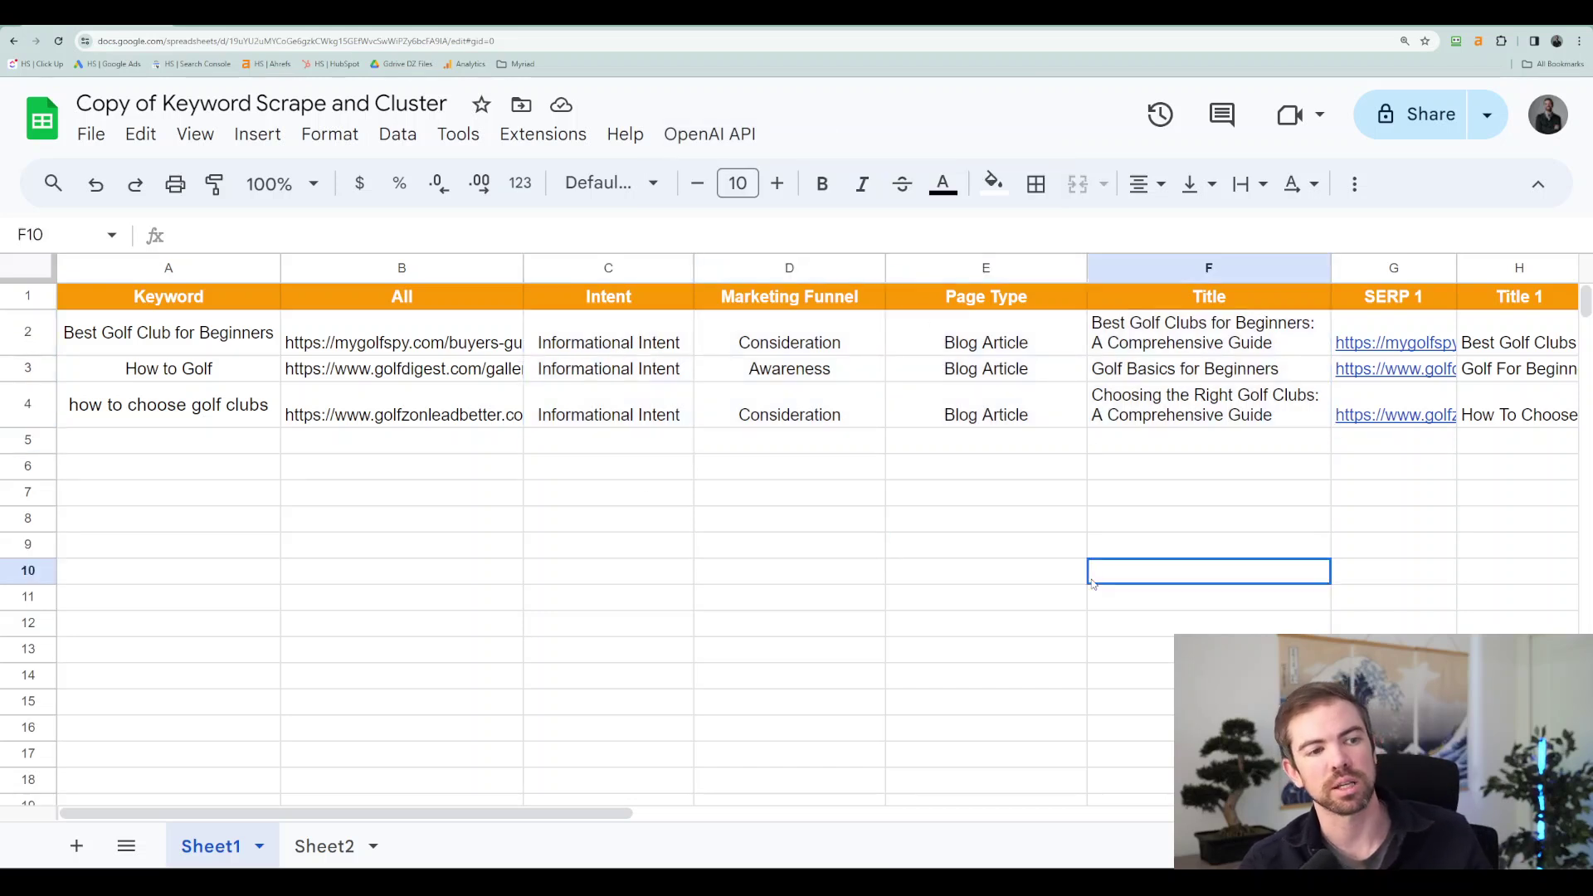
pyautogui.click(243, 446)
pyautogui.click(220, 599)
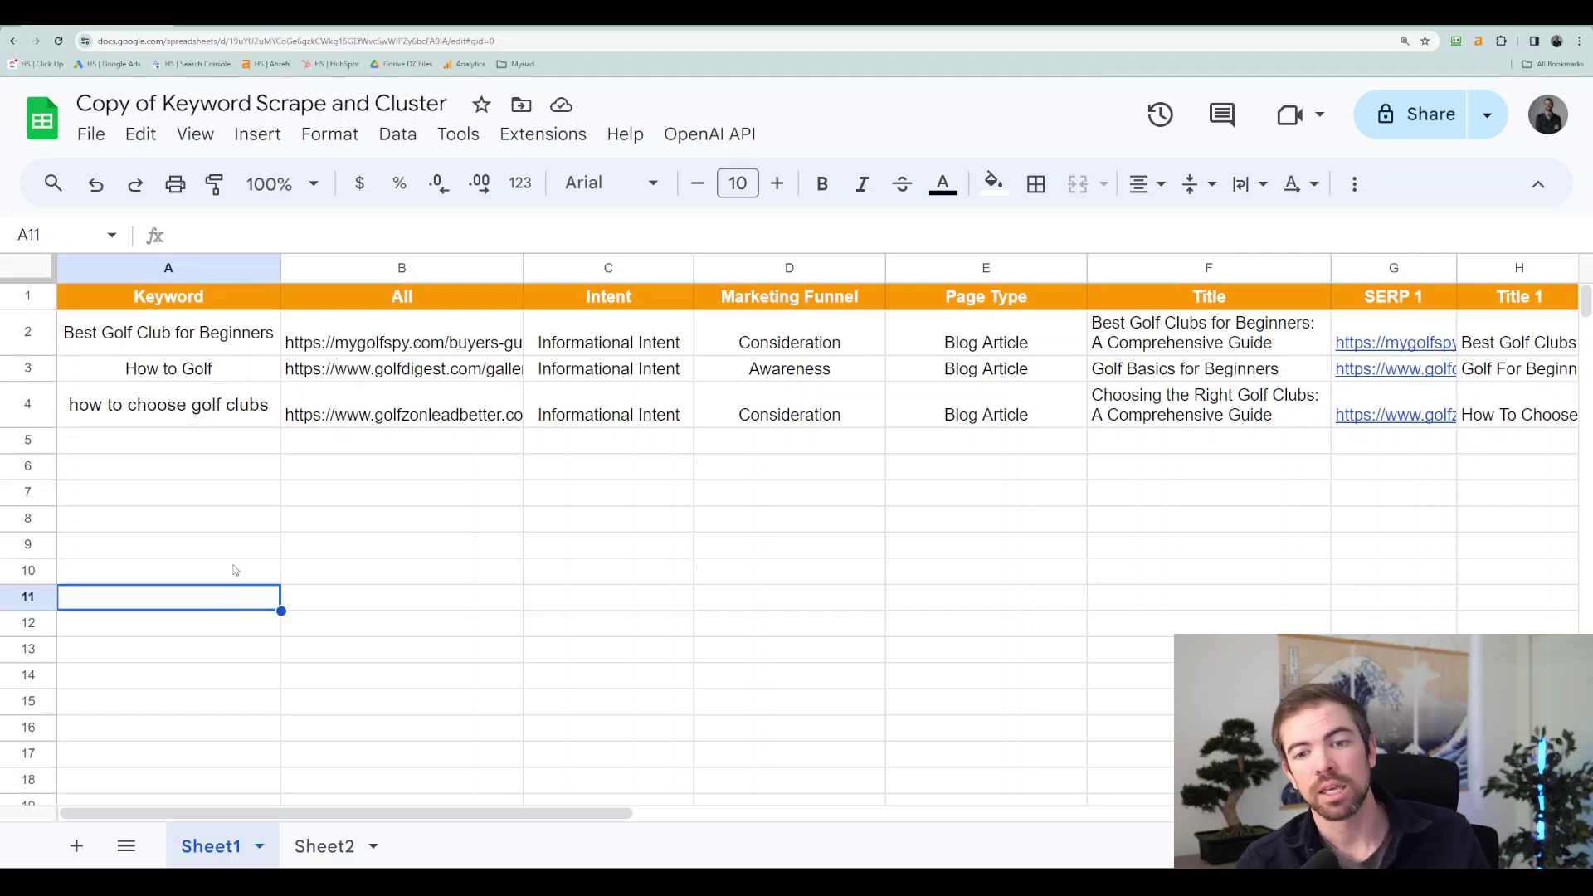
pyautogui.moveTo(1395, 403)
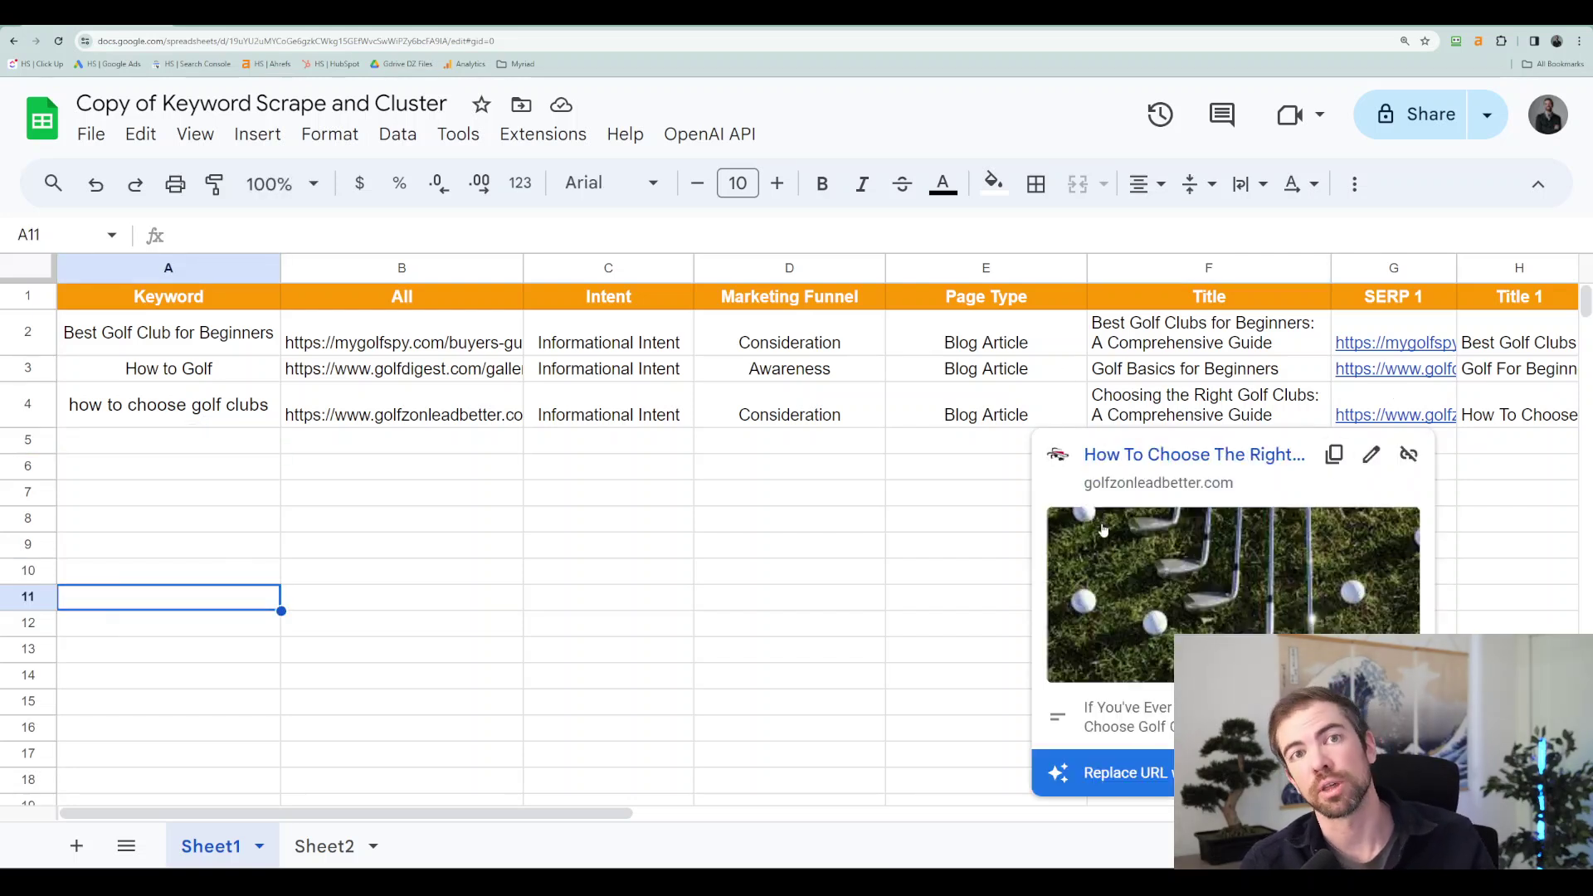
pyautogui.click(839, 552)
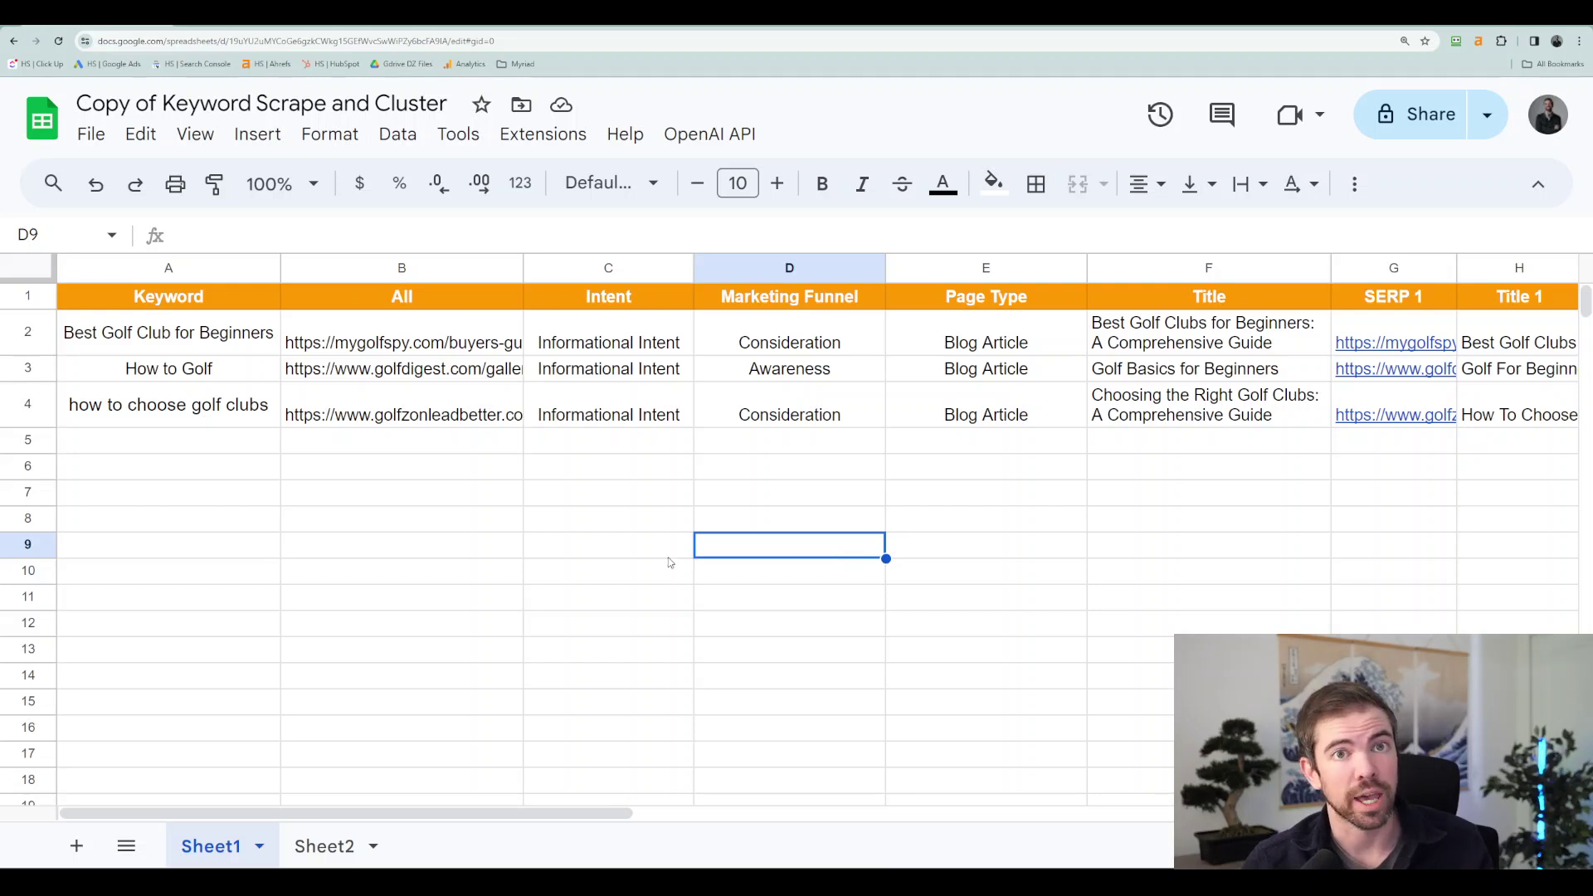
pyautogui.click(614, 558)
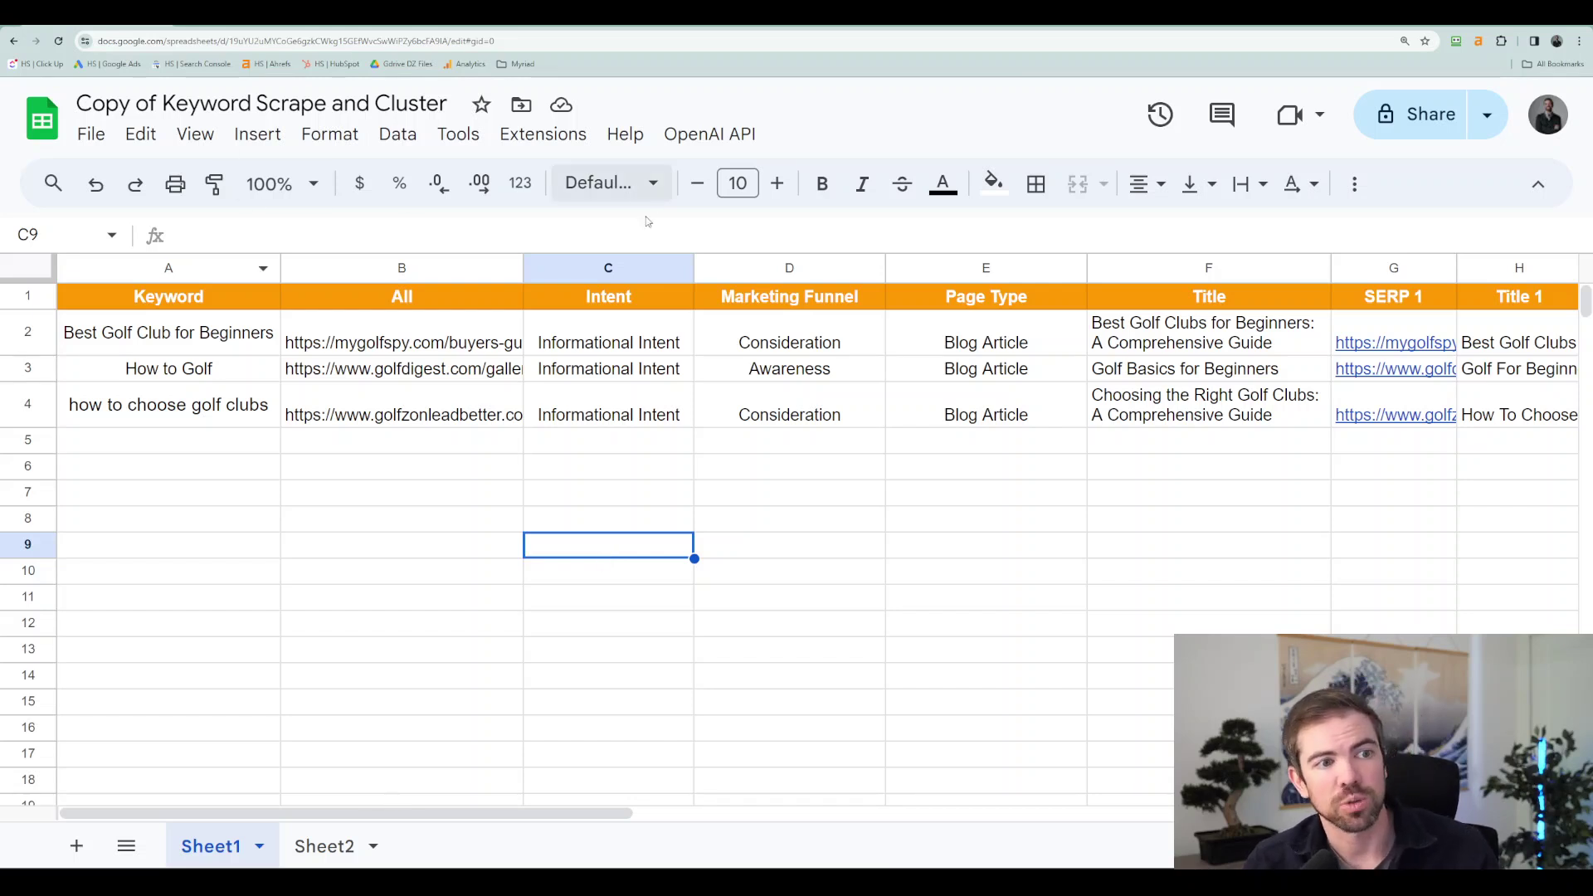
# - Open the spreadsheet's Apps Script project from Extensions and click into fetchSERPResults
pyautogui.click(551, 144)
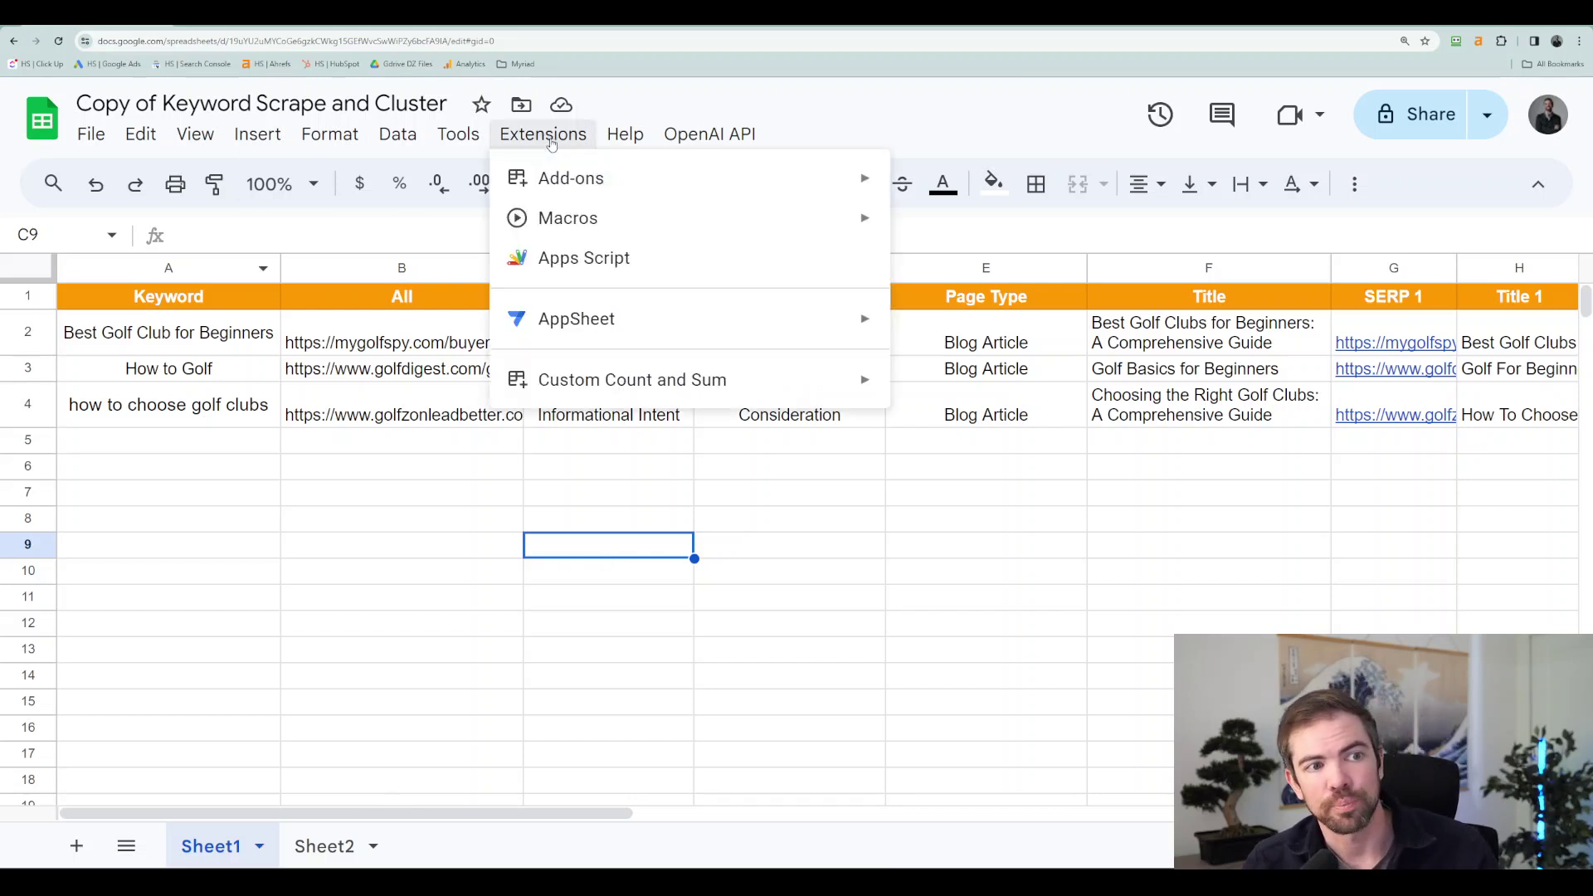
pyautogui.click(606, 259)
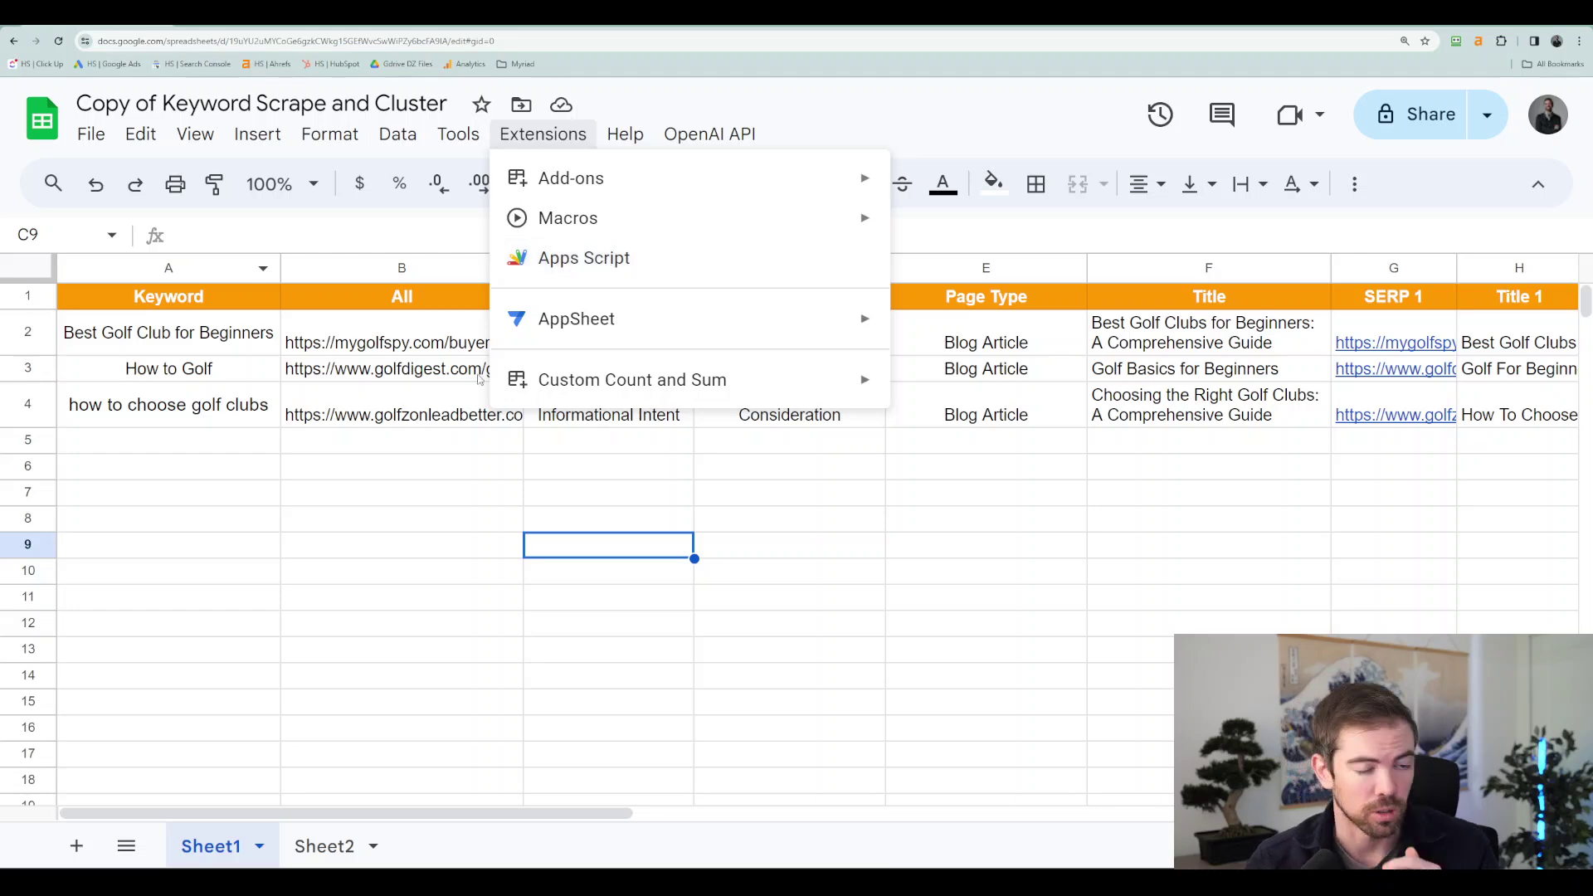
pyautogui.click(518, 355)
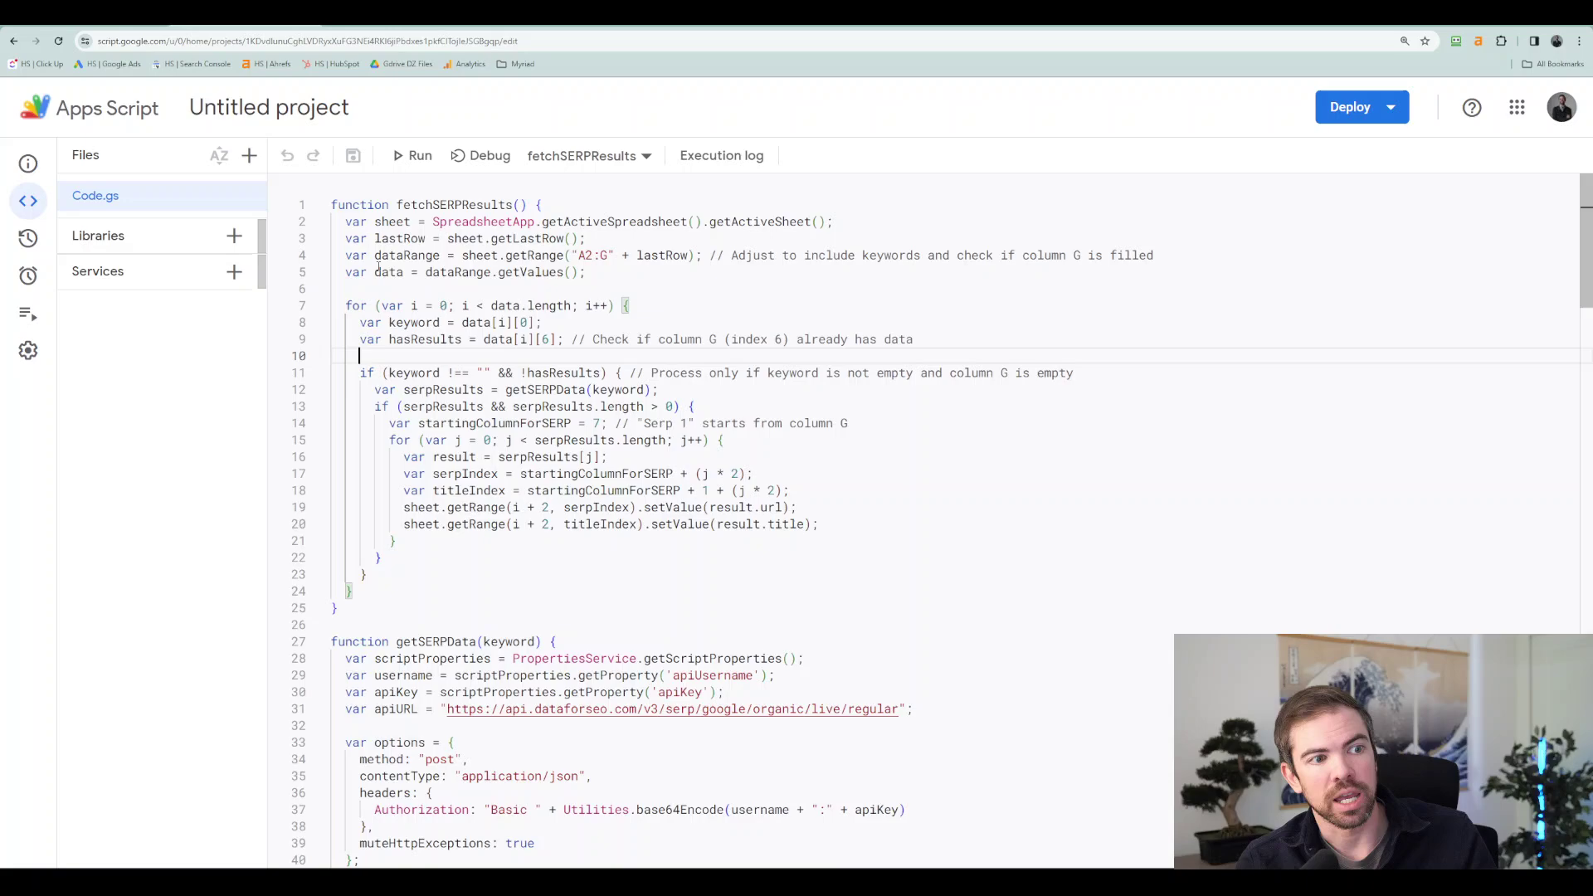
# - Scroll through Code.gs and point out the column G index check
pyautogui.scroll(-2, 459, 344)
pyautogui.scroll(-20, 459, 344)
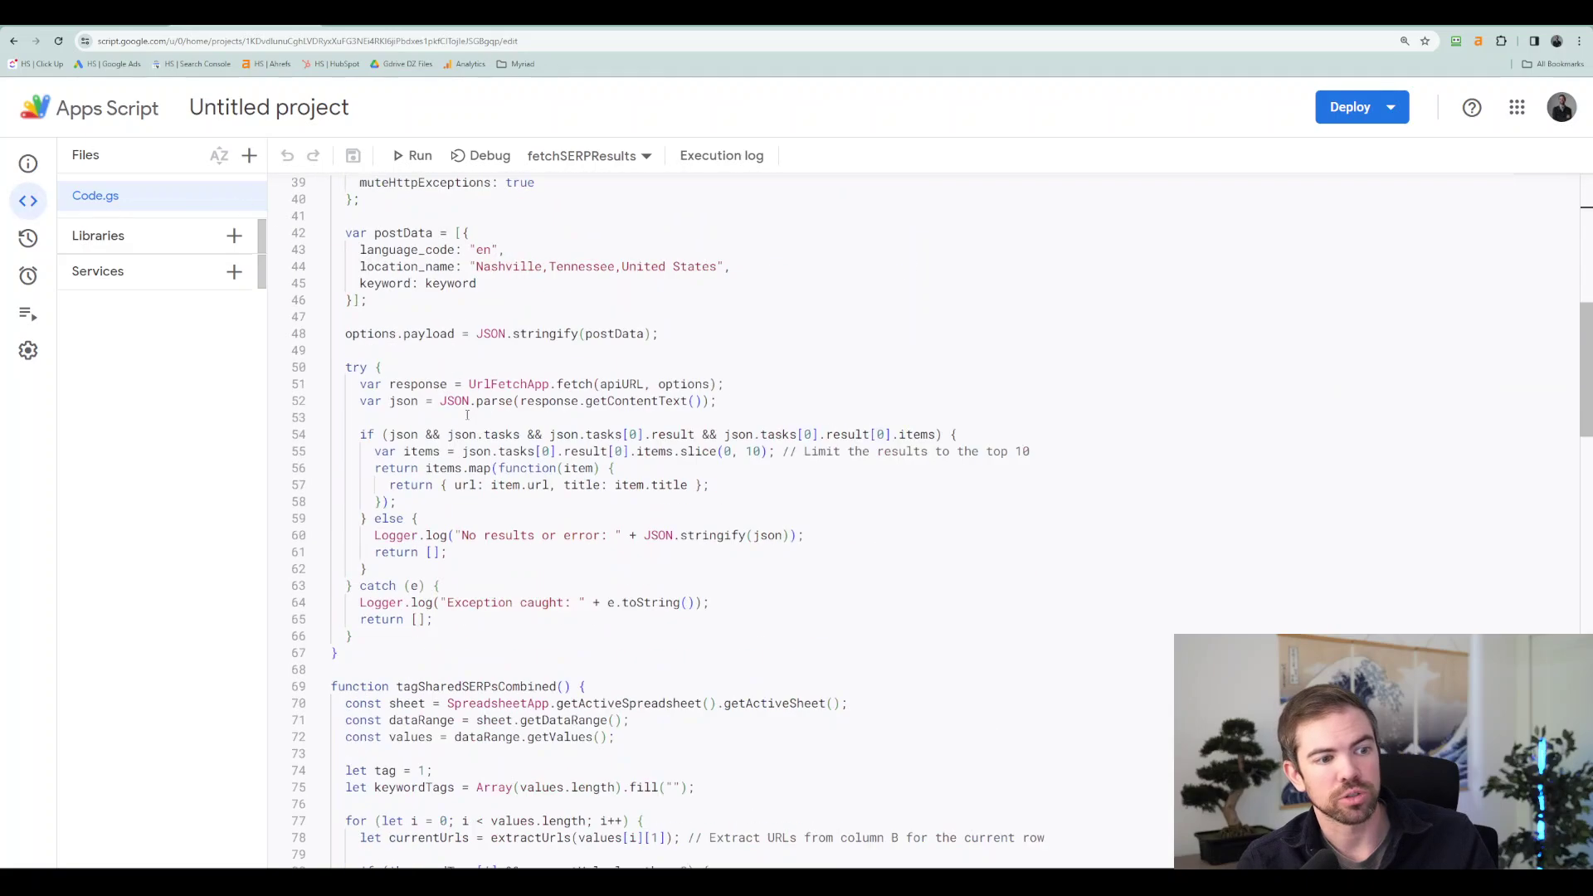
pyautogui.scroll(-3, 560, 381)
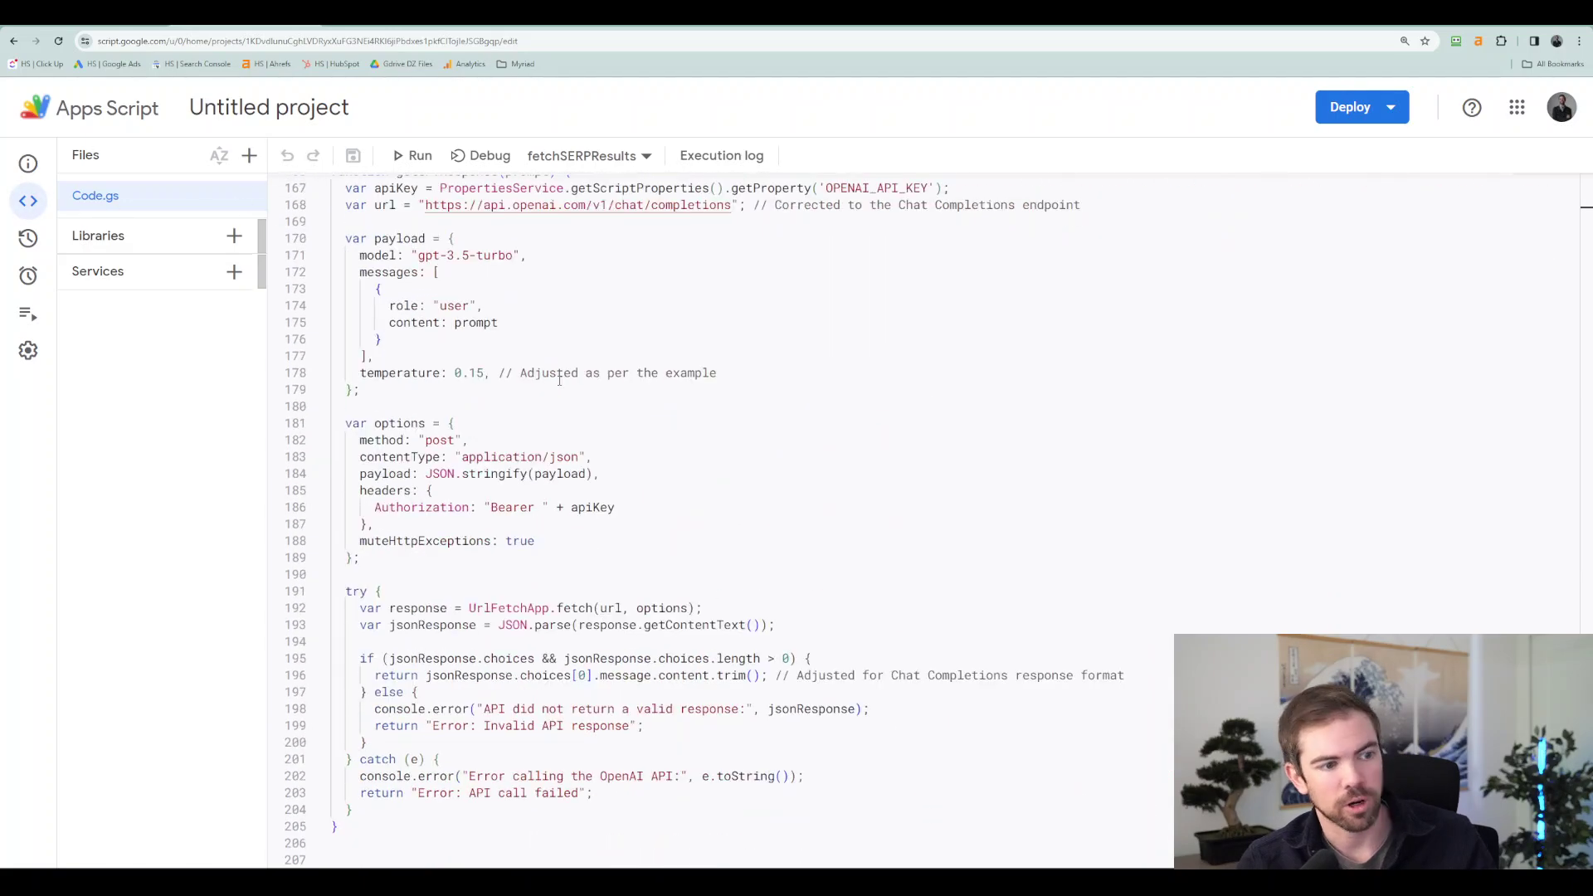
pyautogui.scroll(20, 493, 724)
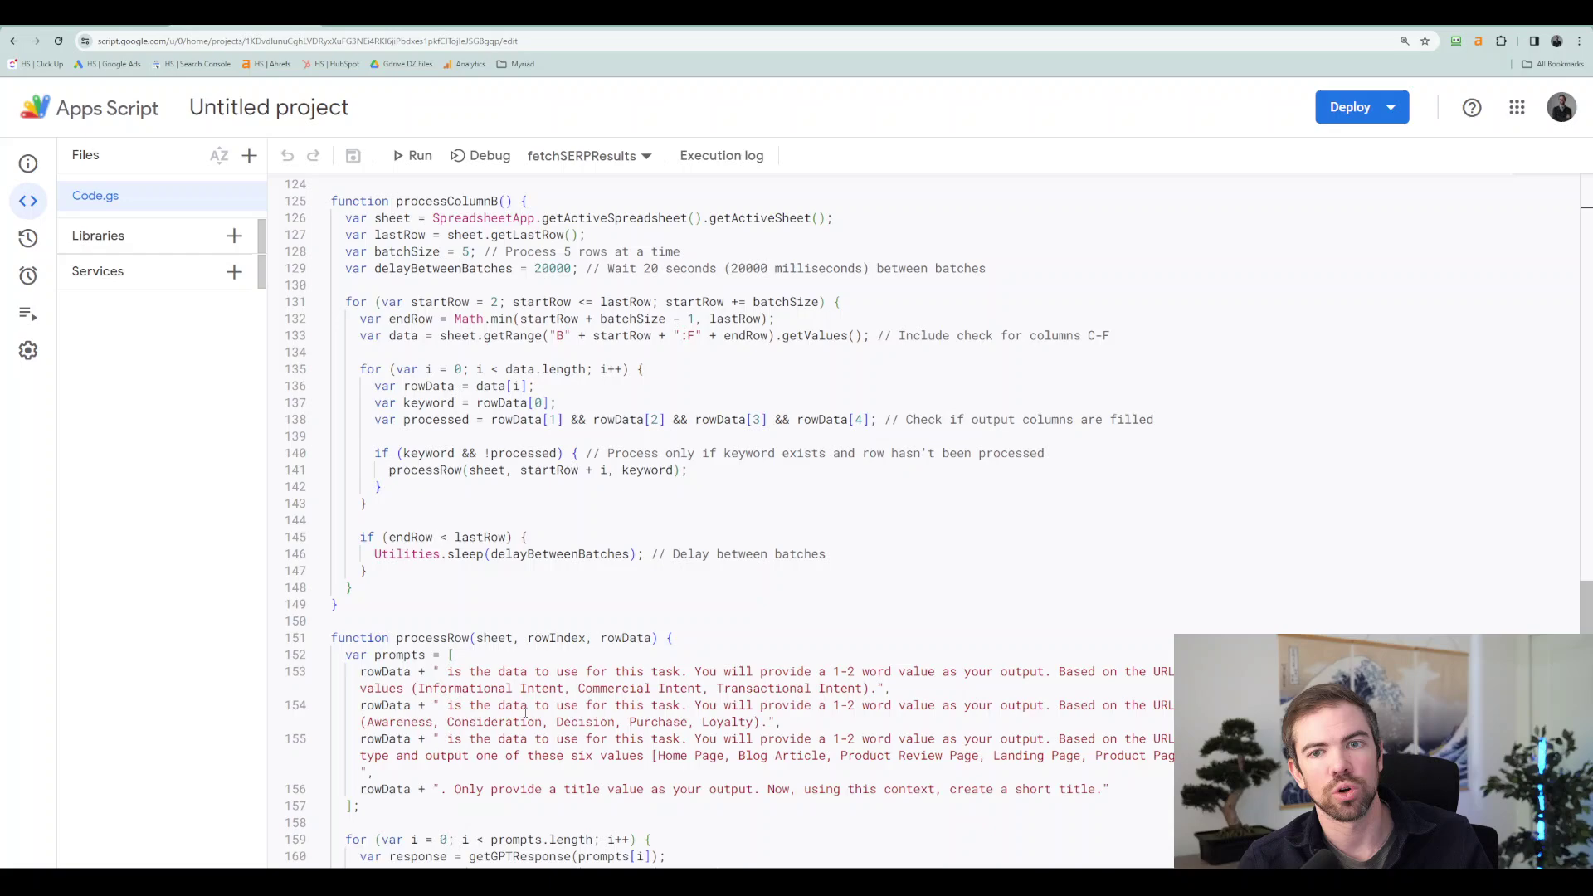
pyautogui.scroll(18, 522, 713)
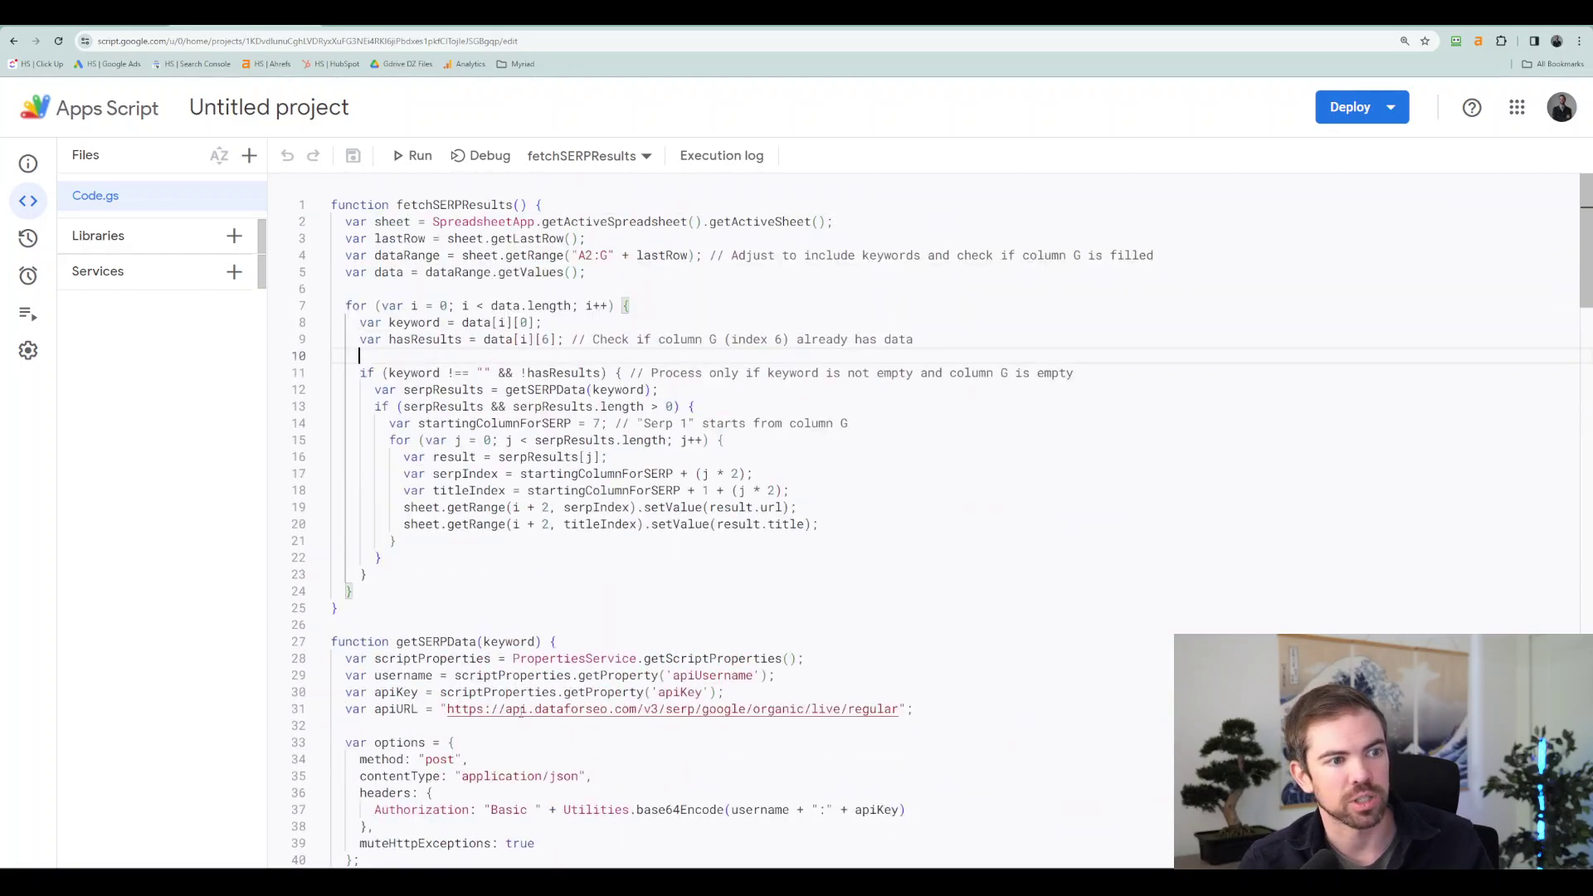
pyautogui.click(535, 340)
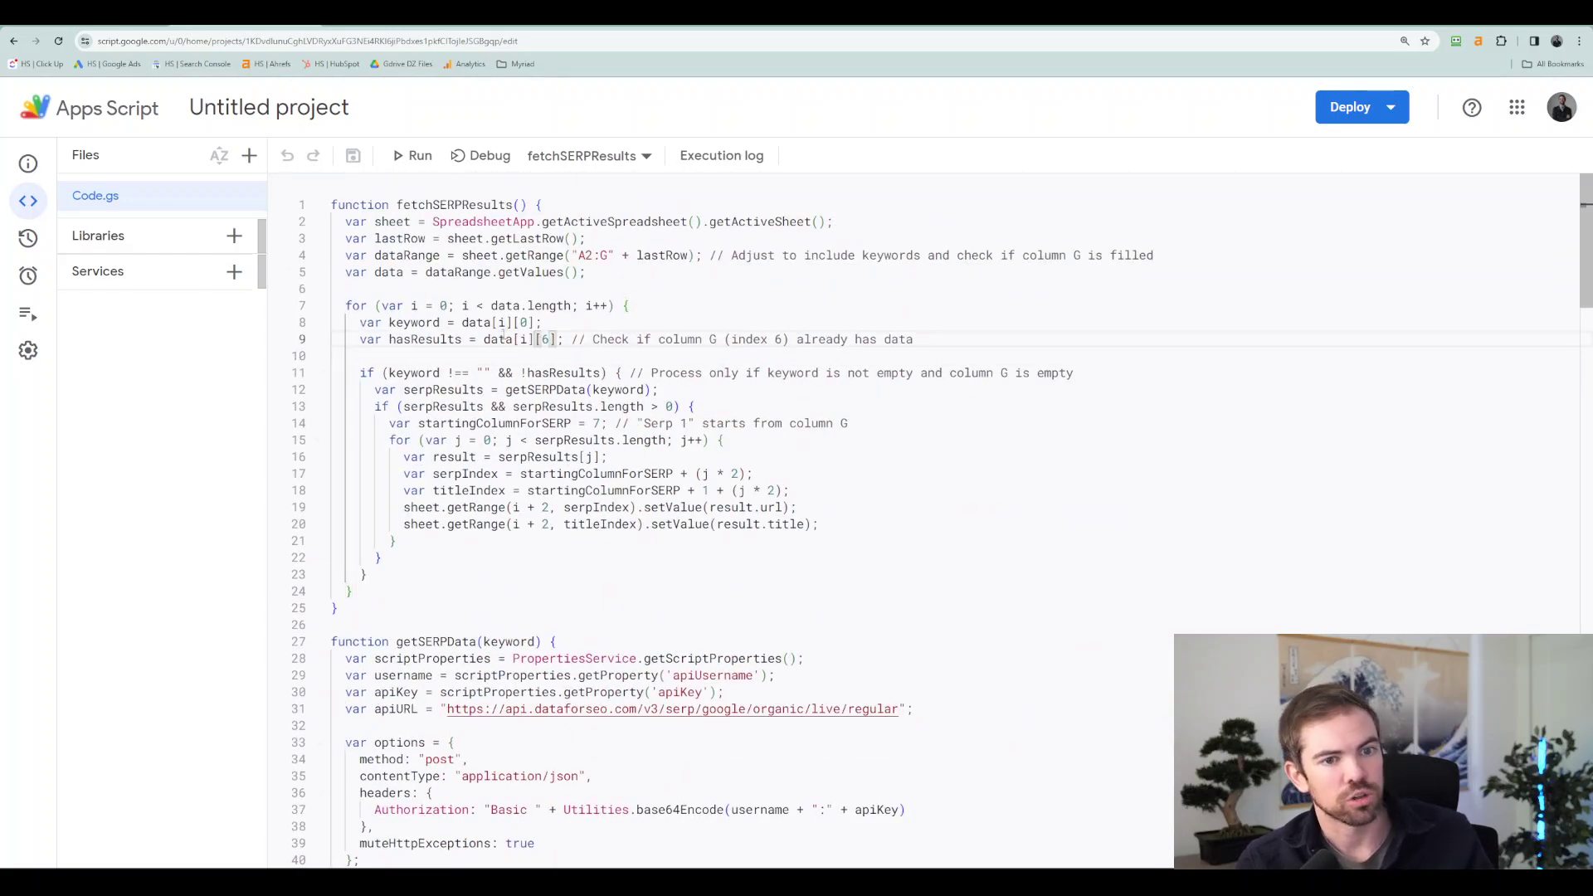
# - Add a blank script property row in Project Settings
pyautogui.moveTo(28, 275)
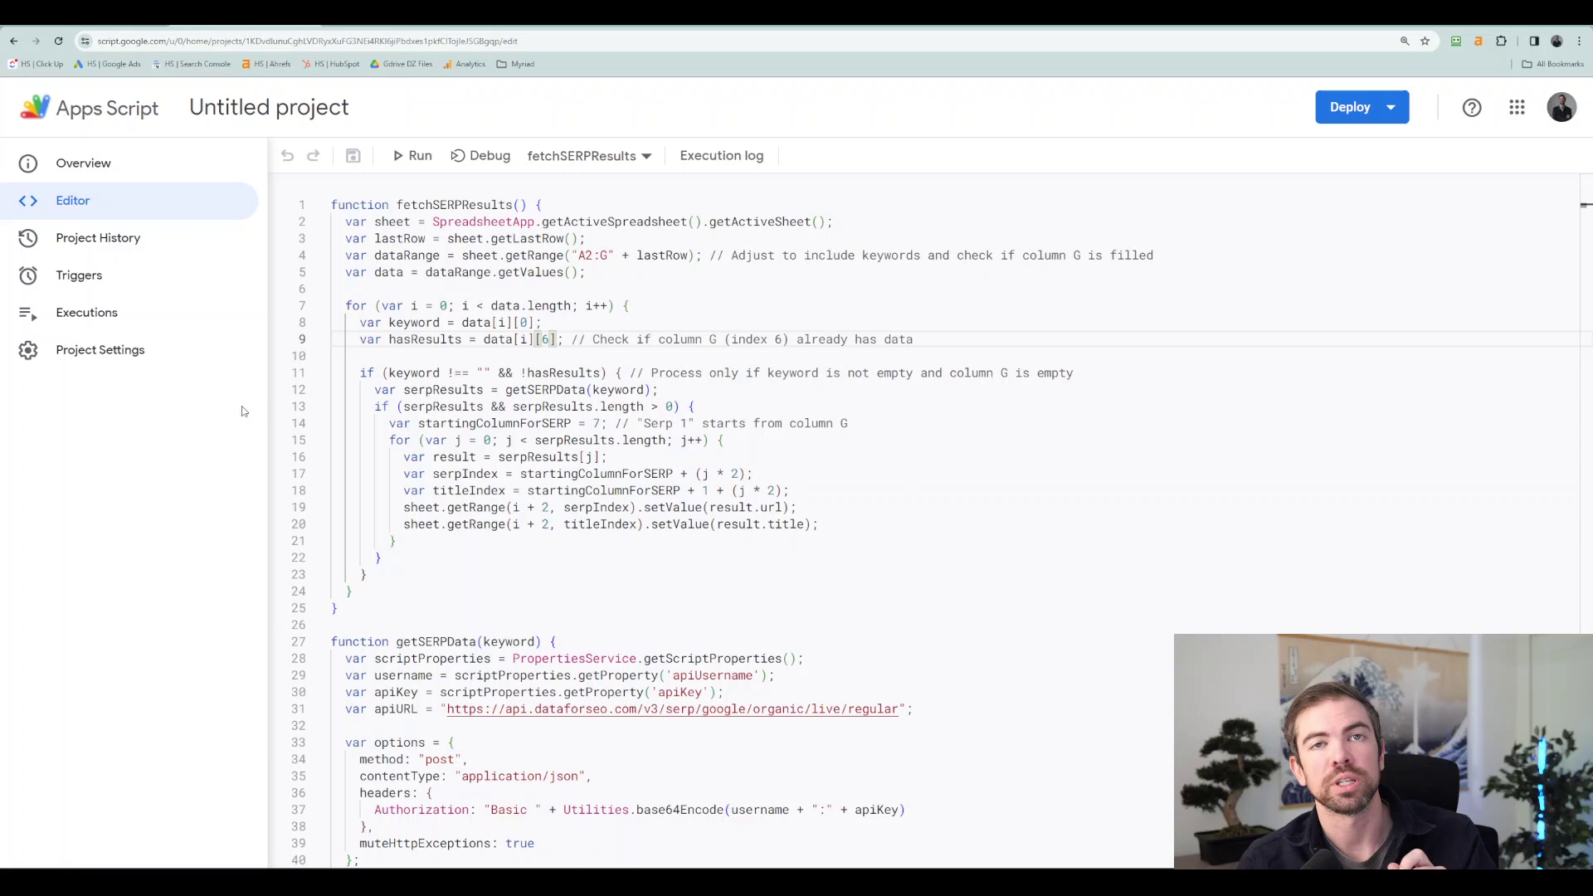
pyautogui.click(84, 357)
pyautogui.scroll(-3, 465, 581)
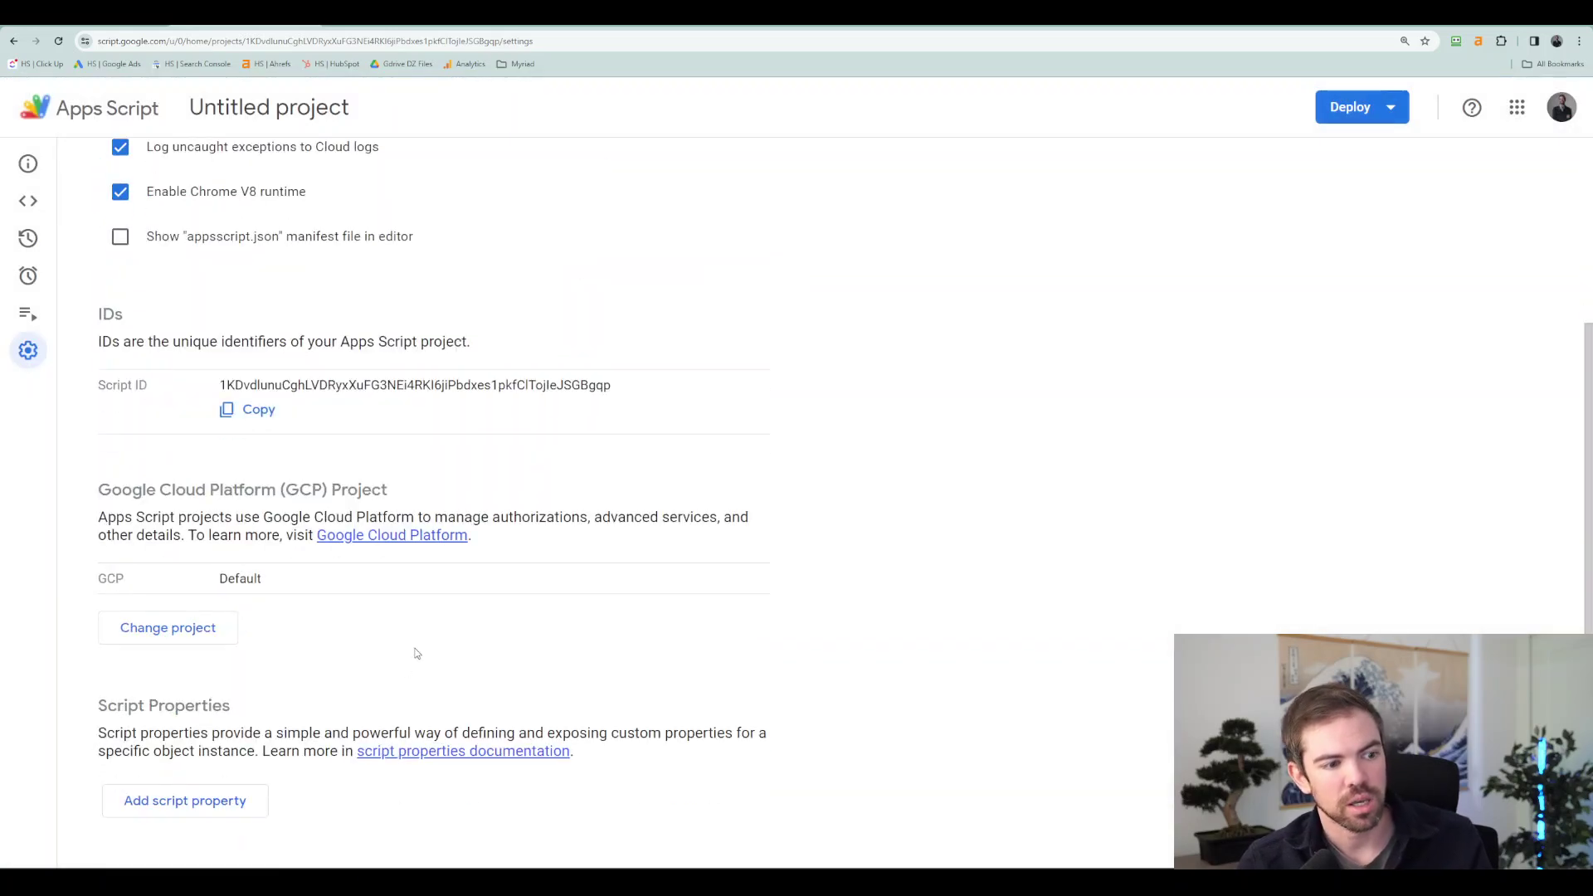
pyautogui.click(238, 802)
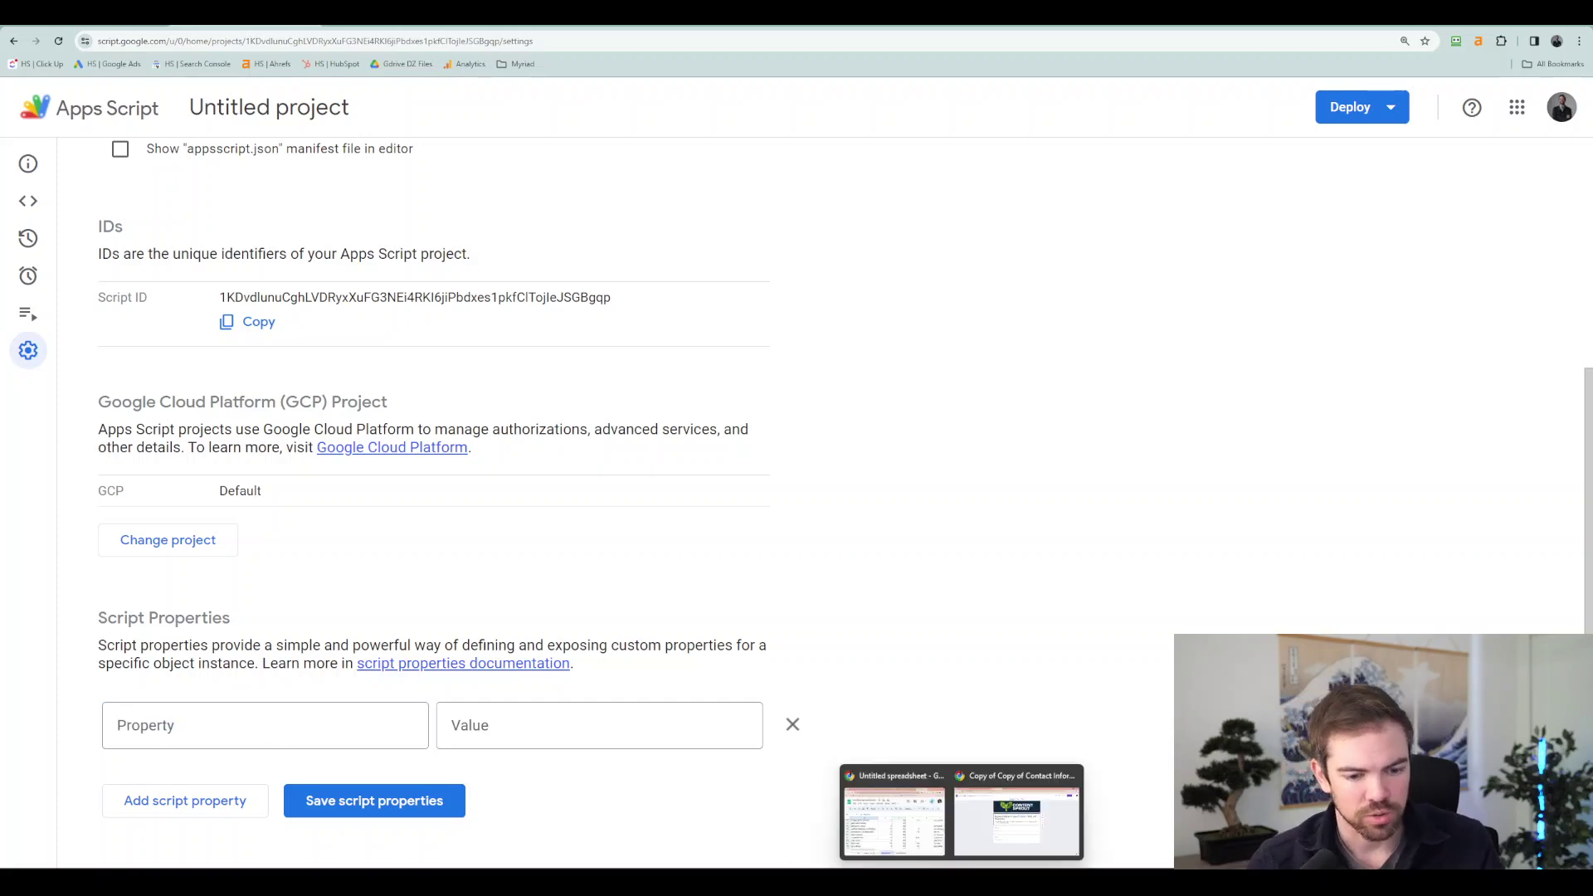
# - Bring the keyword spreadsheet window forward briefly, then minimize it again
pyautogui.moveTo(996, 840)
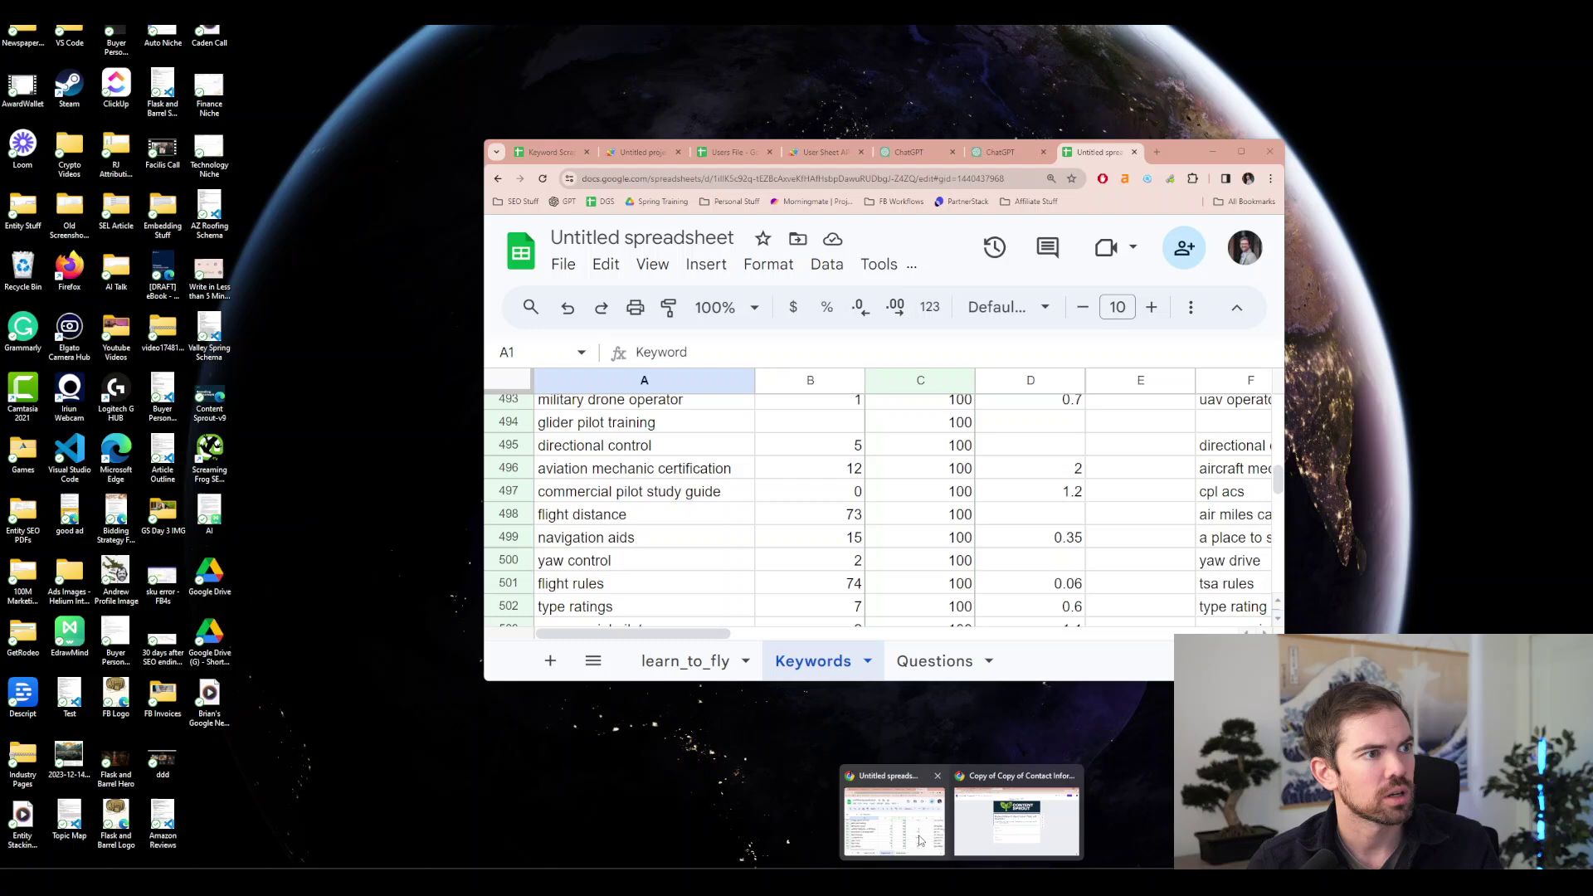
pyautogui.click(918, 834)
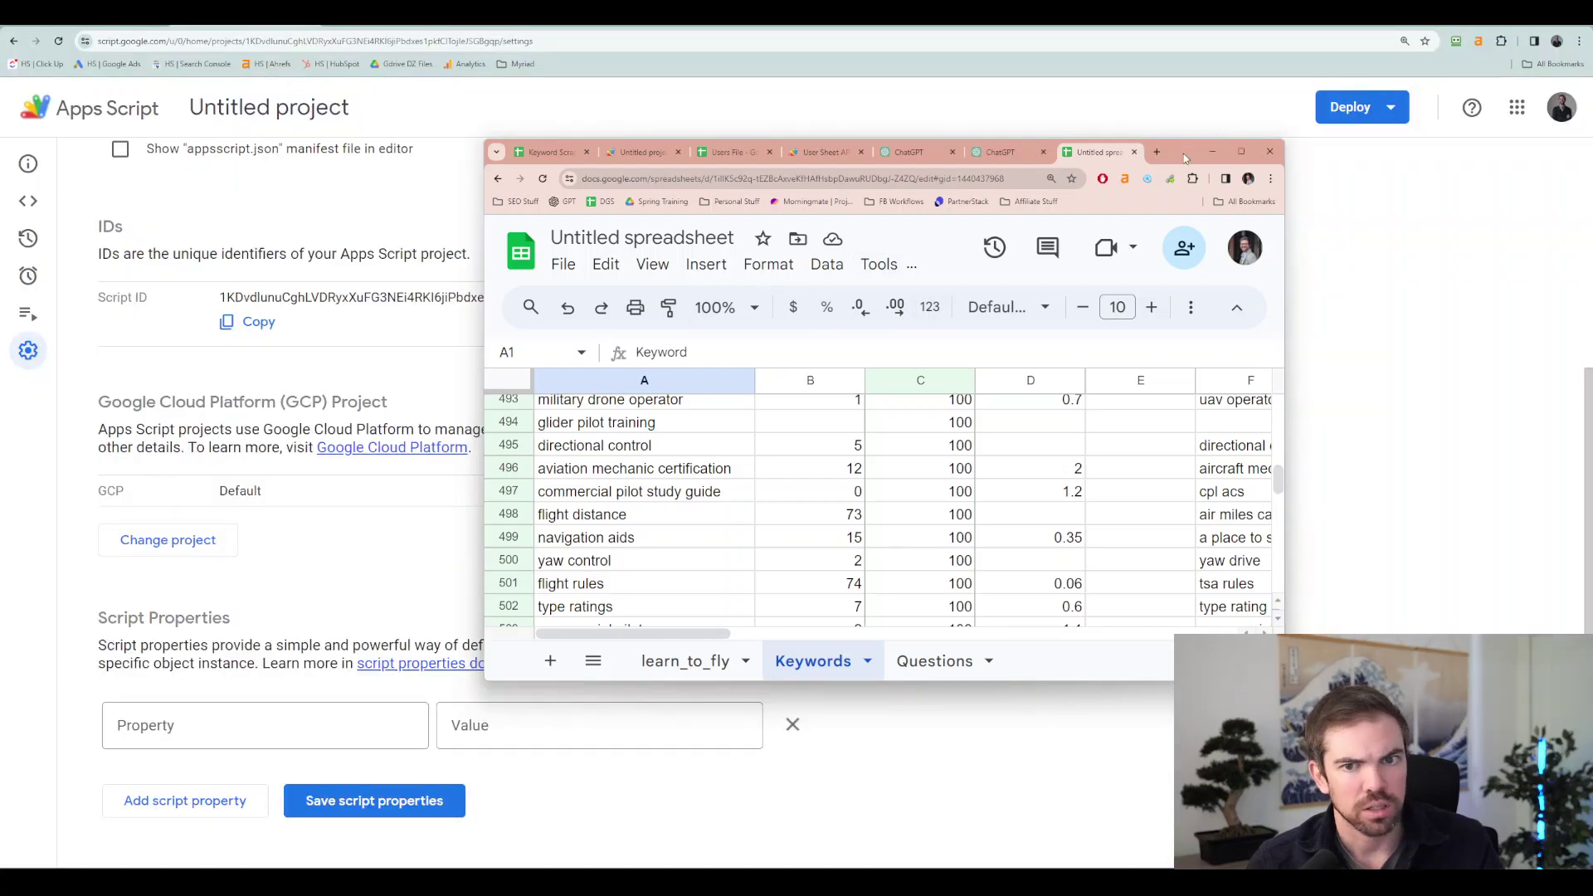
pyautogui.click(1212, 151)
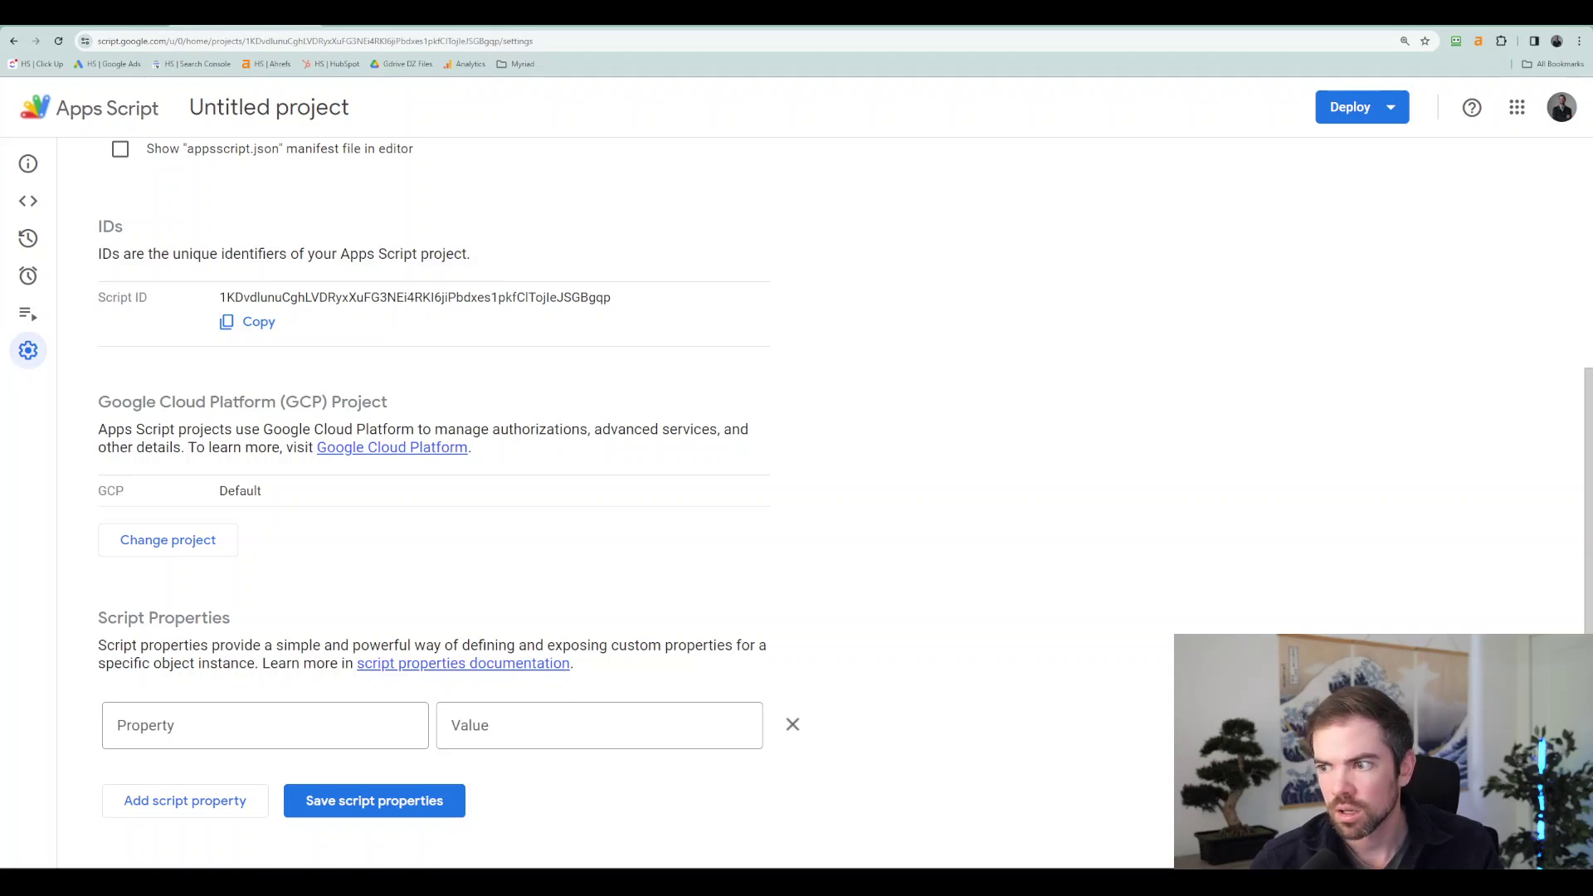
# - Name three script properties OPENAI_API_KEY, apiKey and apiUsername, leaving their values blank
pyautogui.click(207, 727)
pyautogui.write('OPENAI_API_KEY')
pyautogui.click(178, 802)
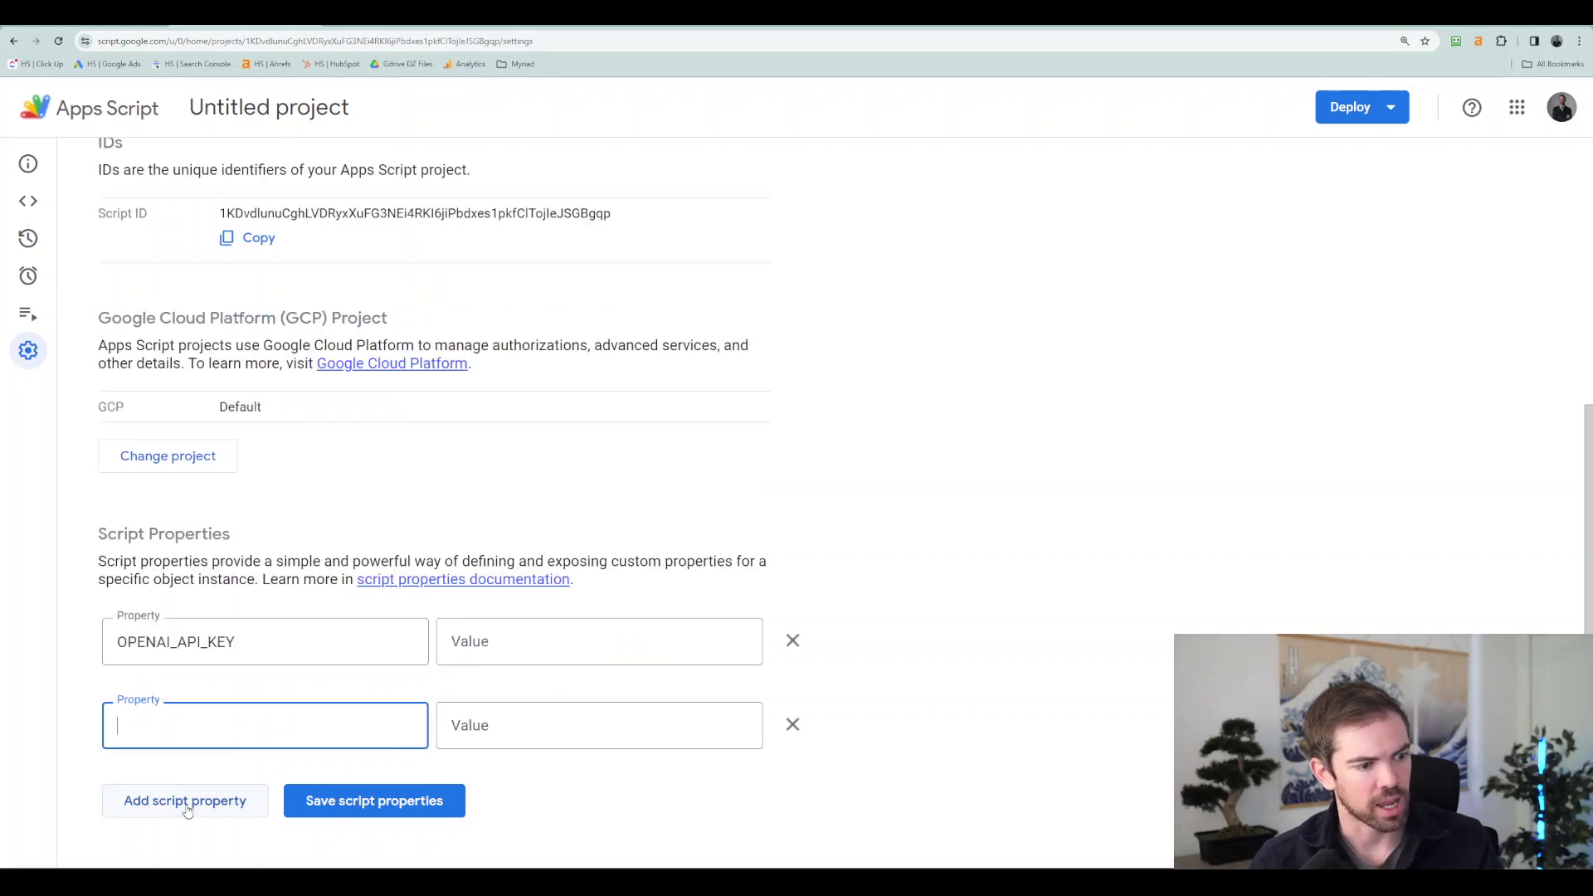
pyautogui.hotkey('alt', 'Tab')
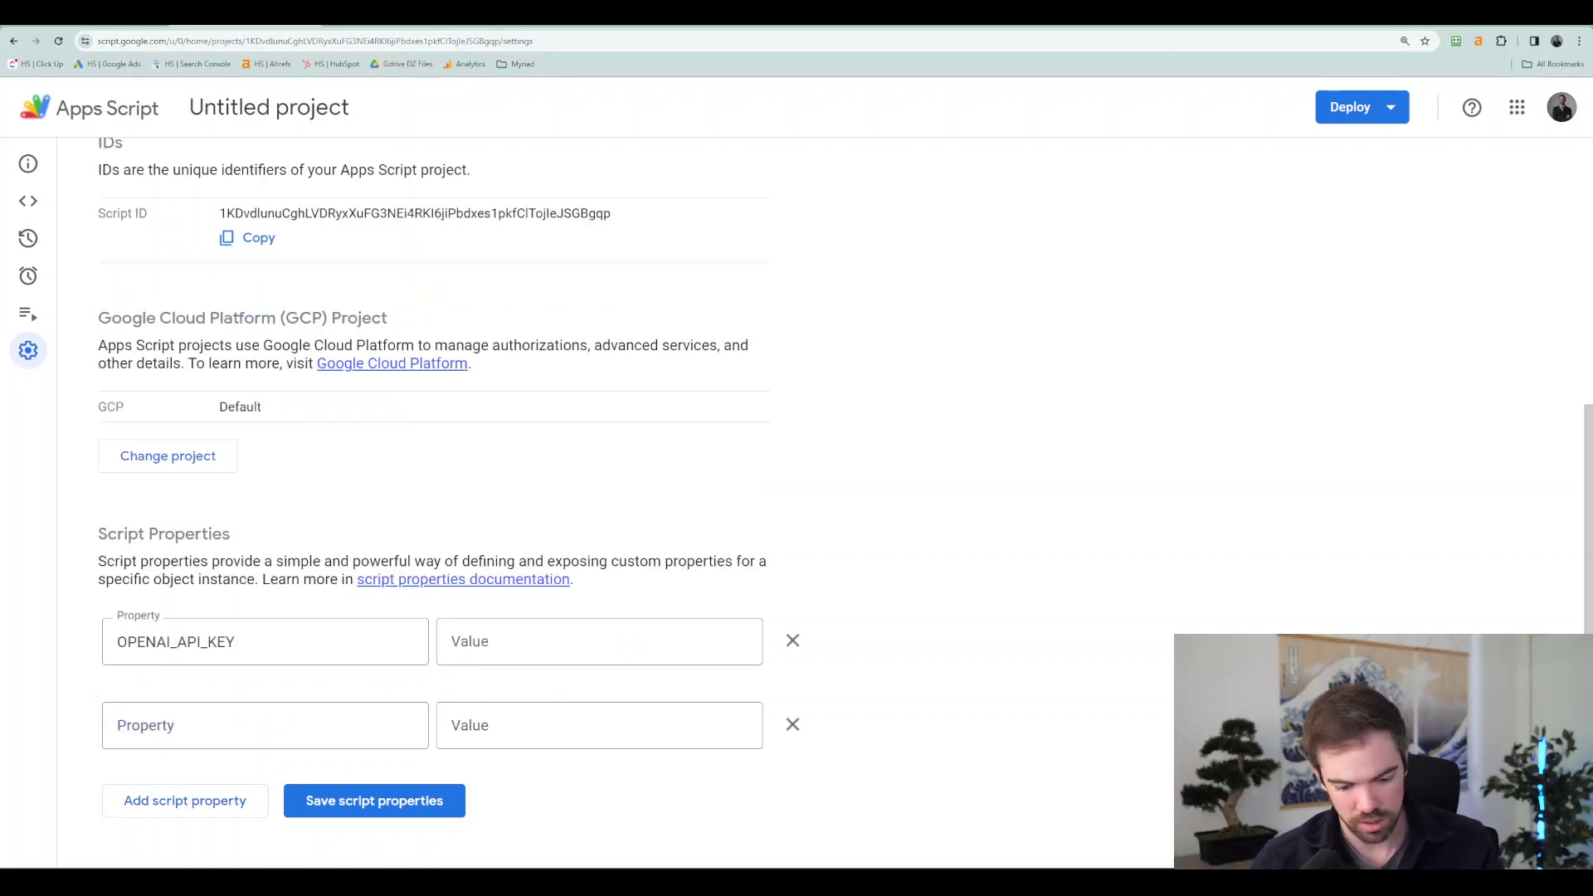
pyautogui.click(257, 723)
pyautogui.write('apiKey')
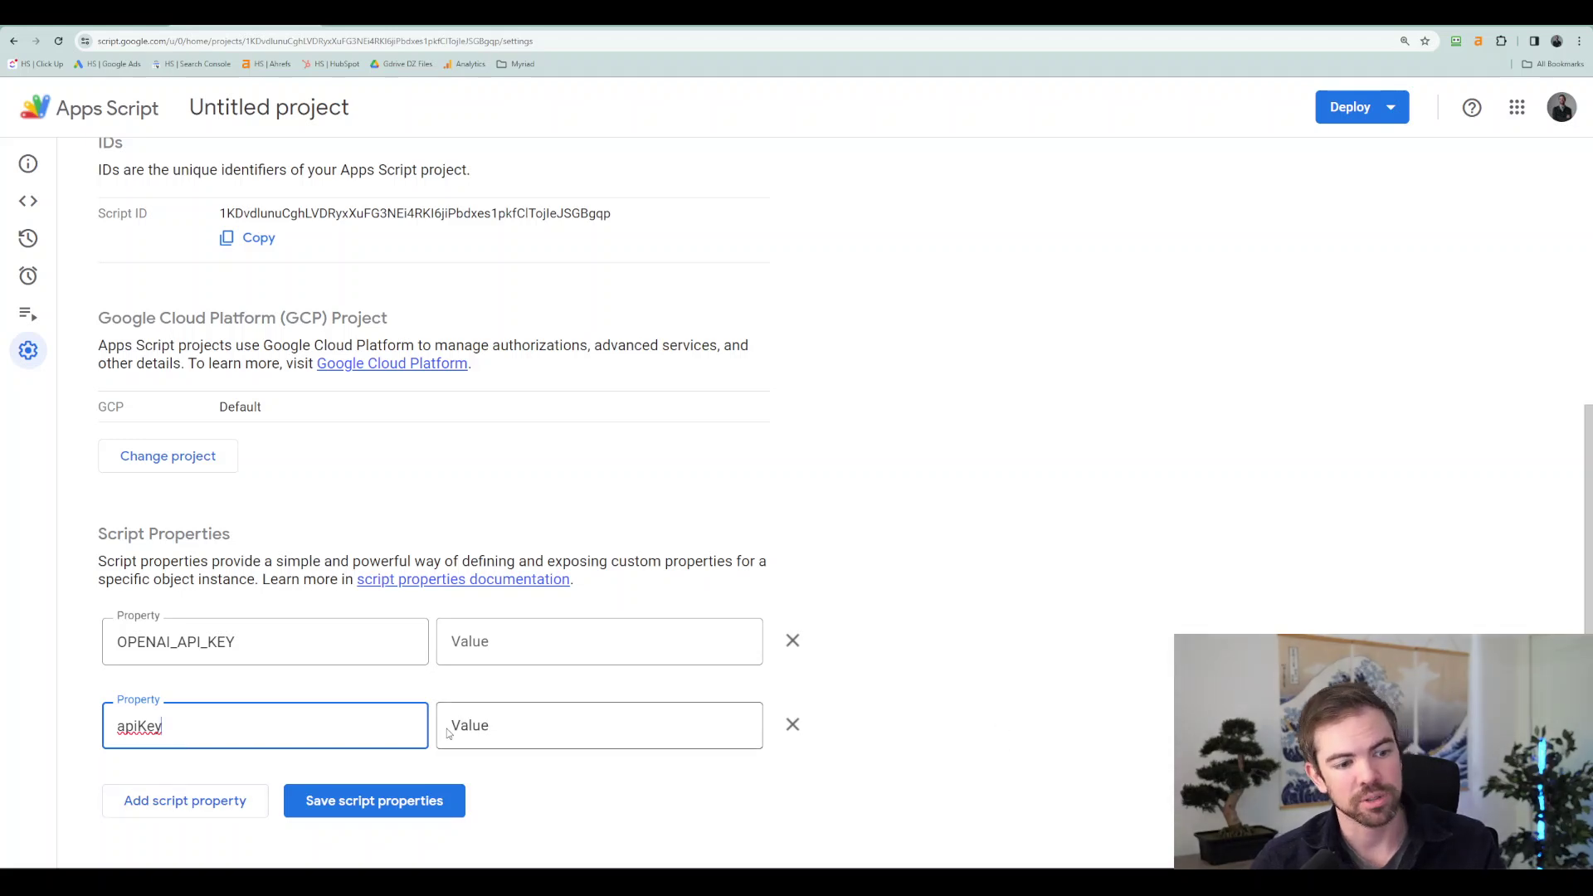
pyautogui.click(203, 801)
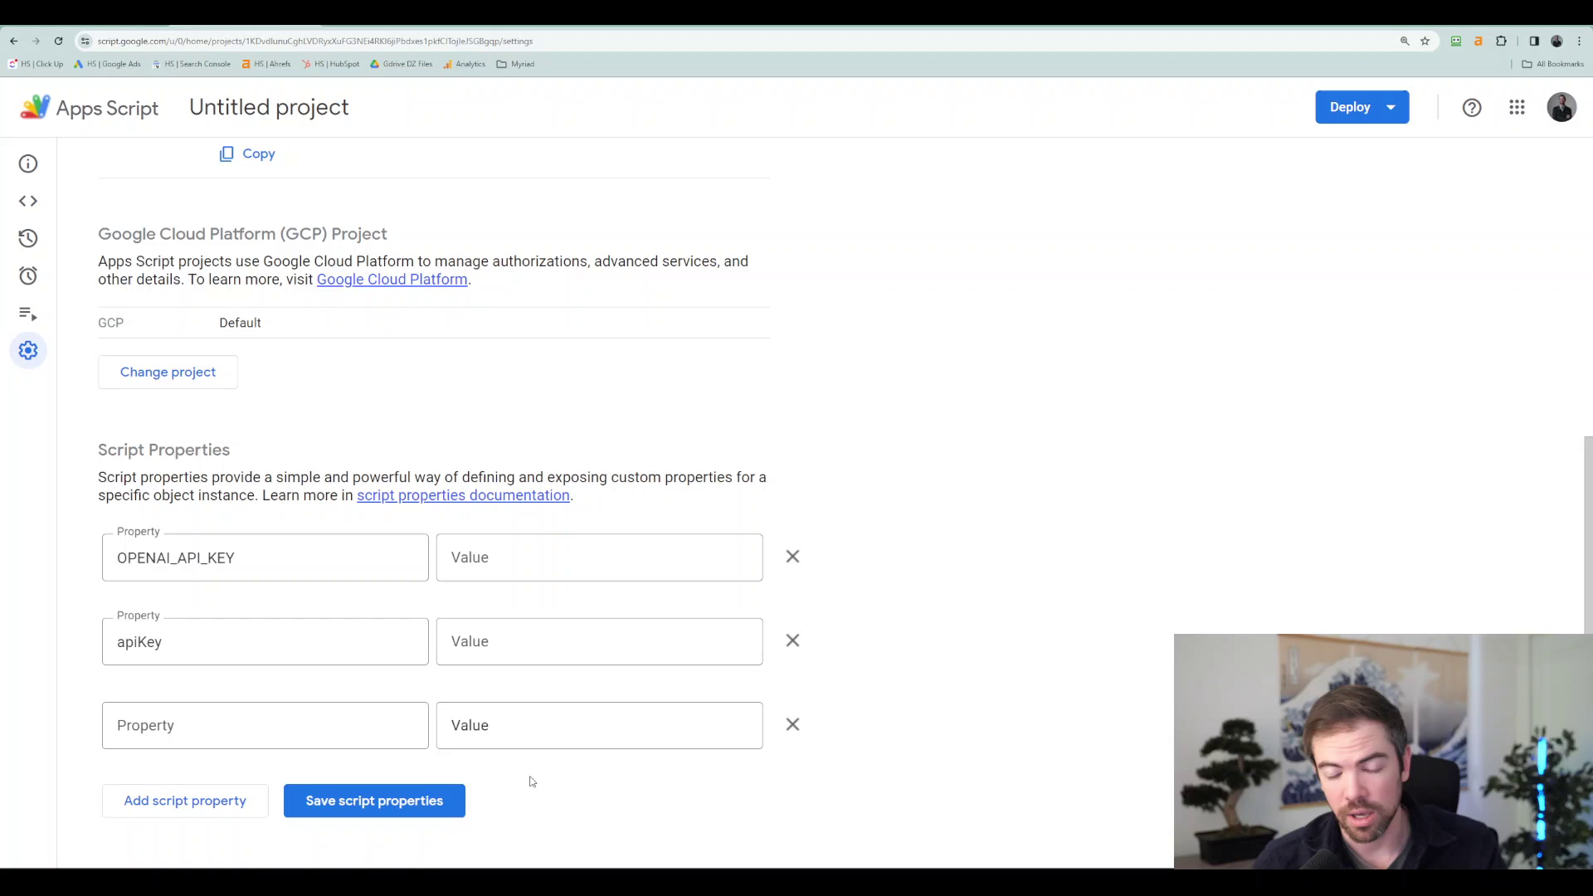
pyautogui.click(129, 726)
pyautogui.write('apiUsername')
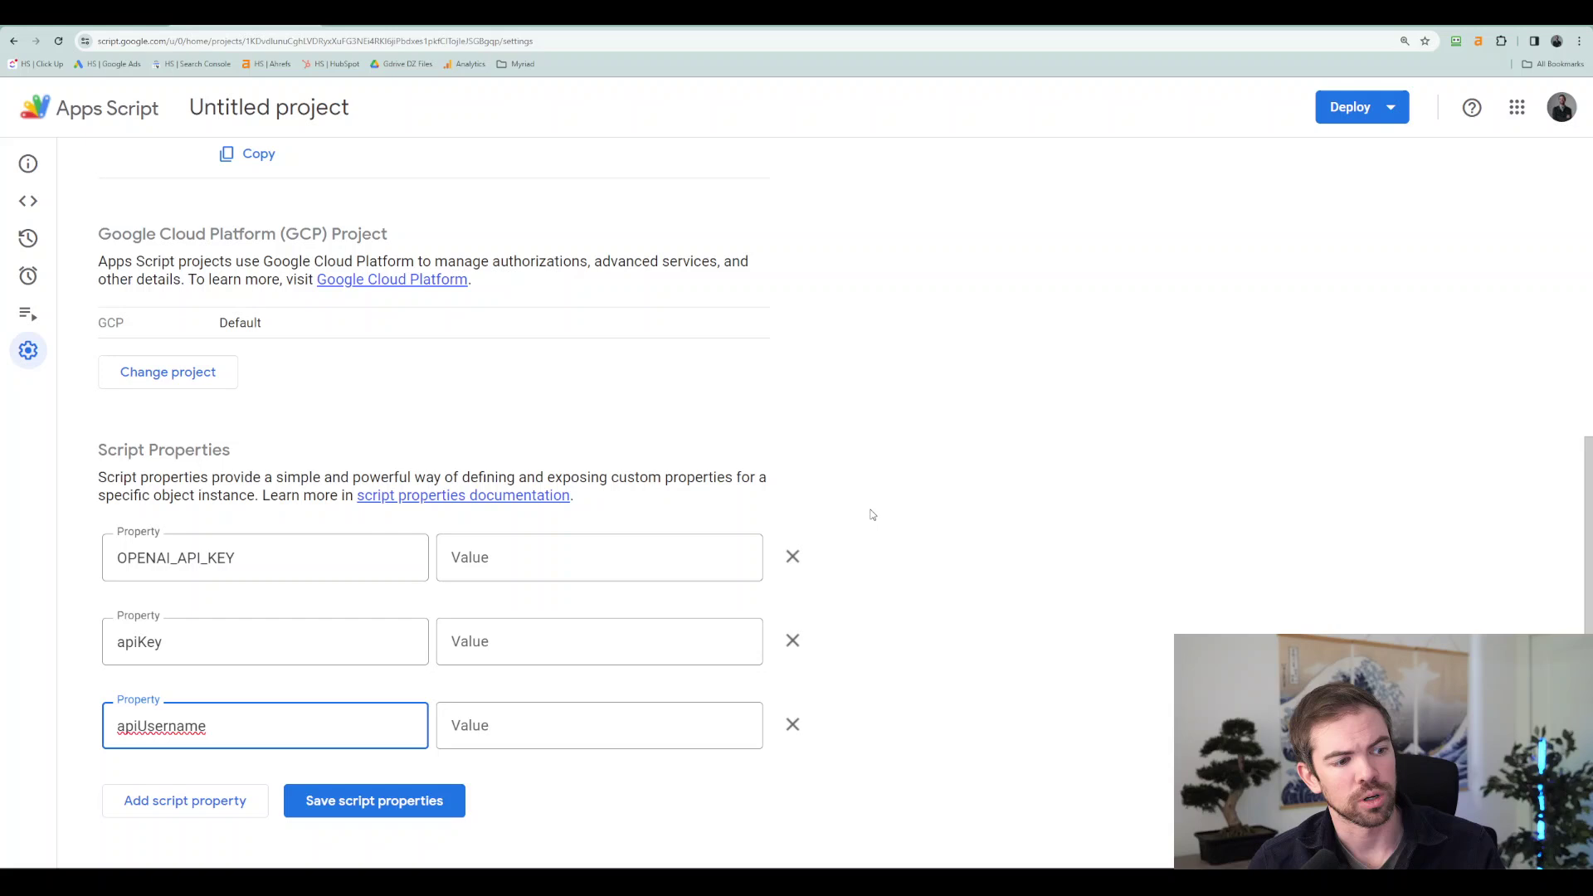
pyautogui.click(969, 473)
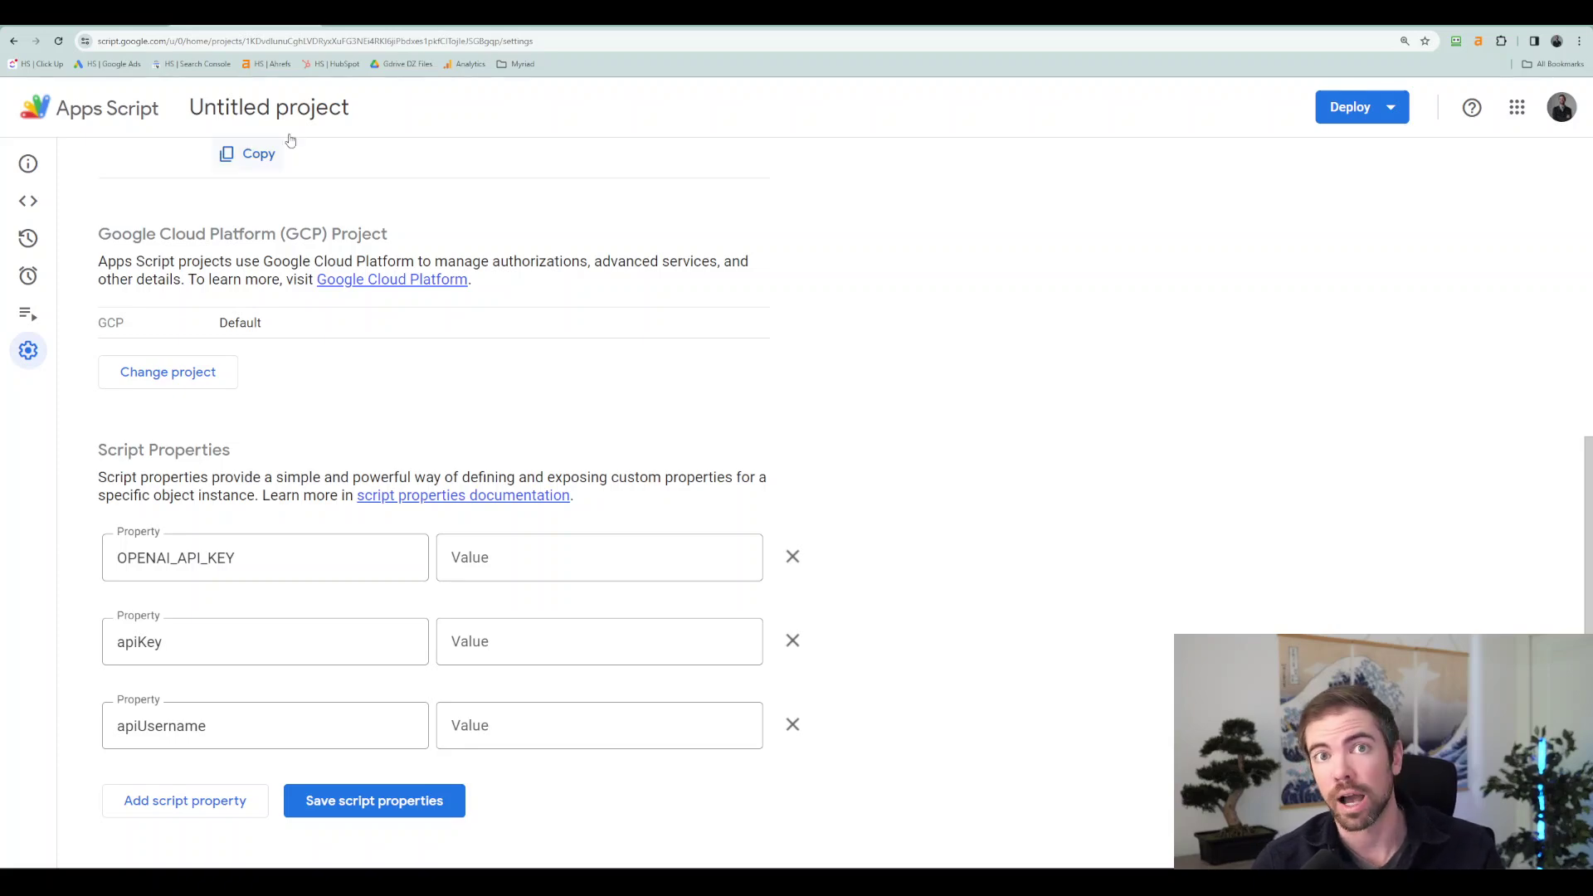
# - Return to the Code.gs editor and review the prompts list through line 155
pyautogui.click(28, 201)
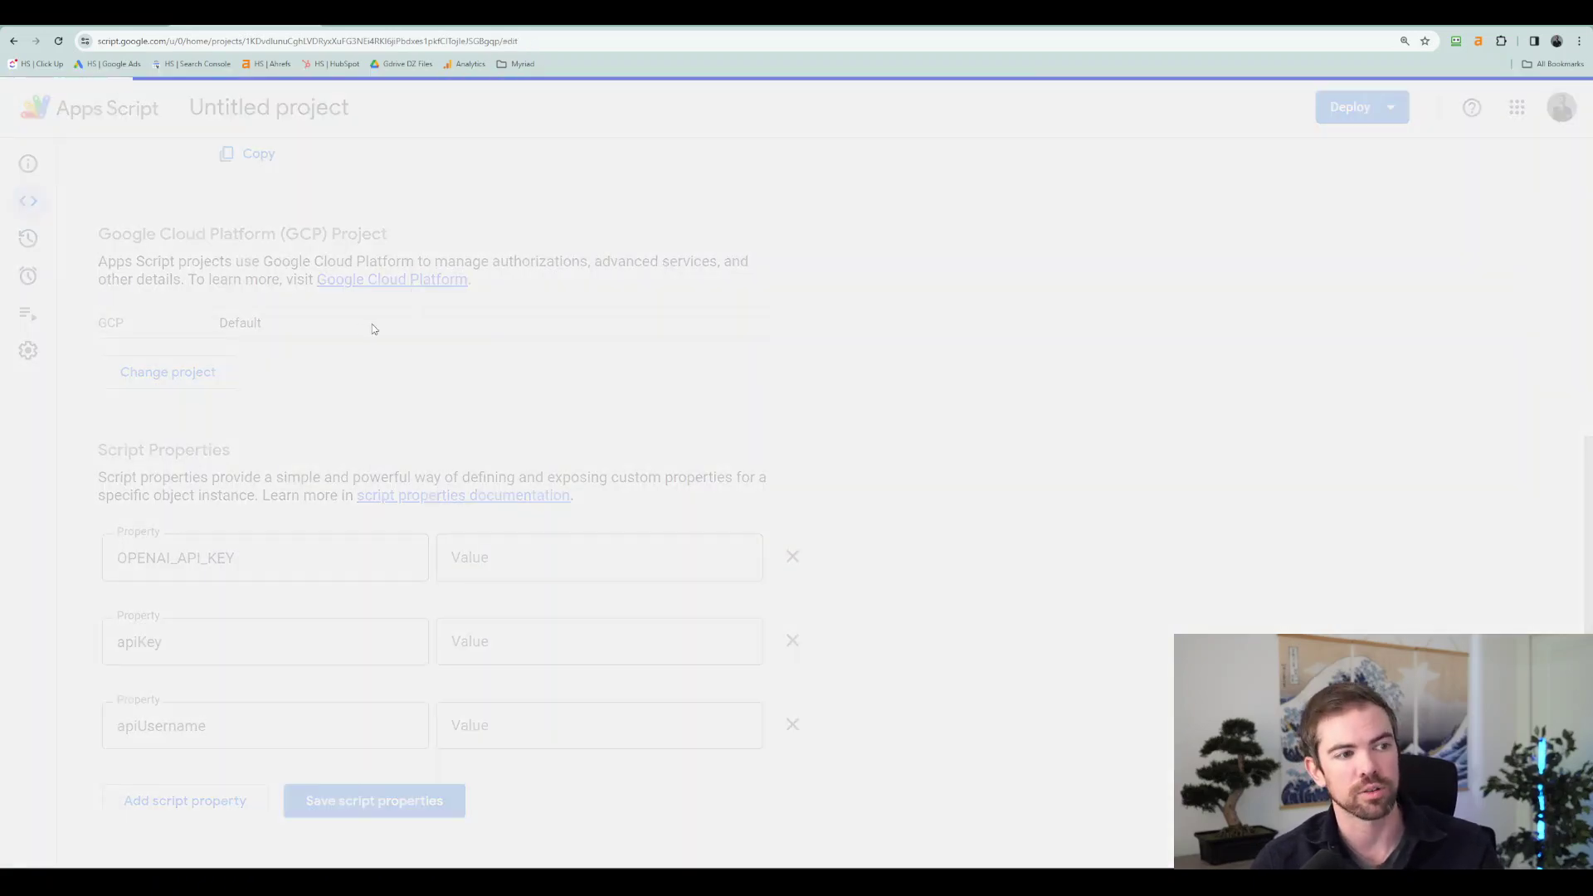
pyautogui.scroll(-5, 525, 362)
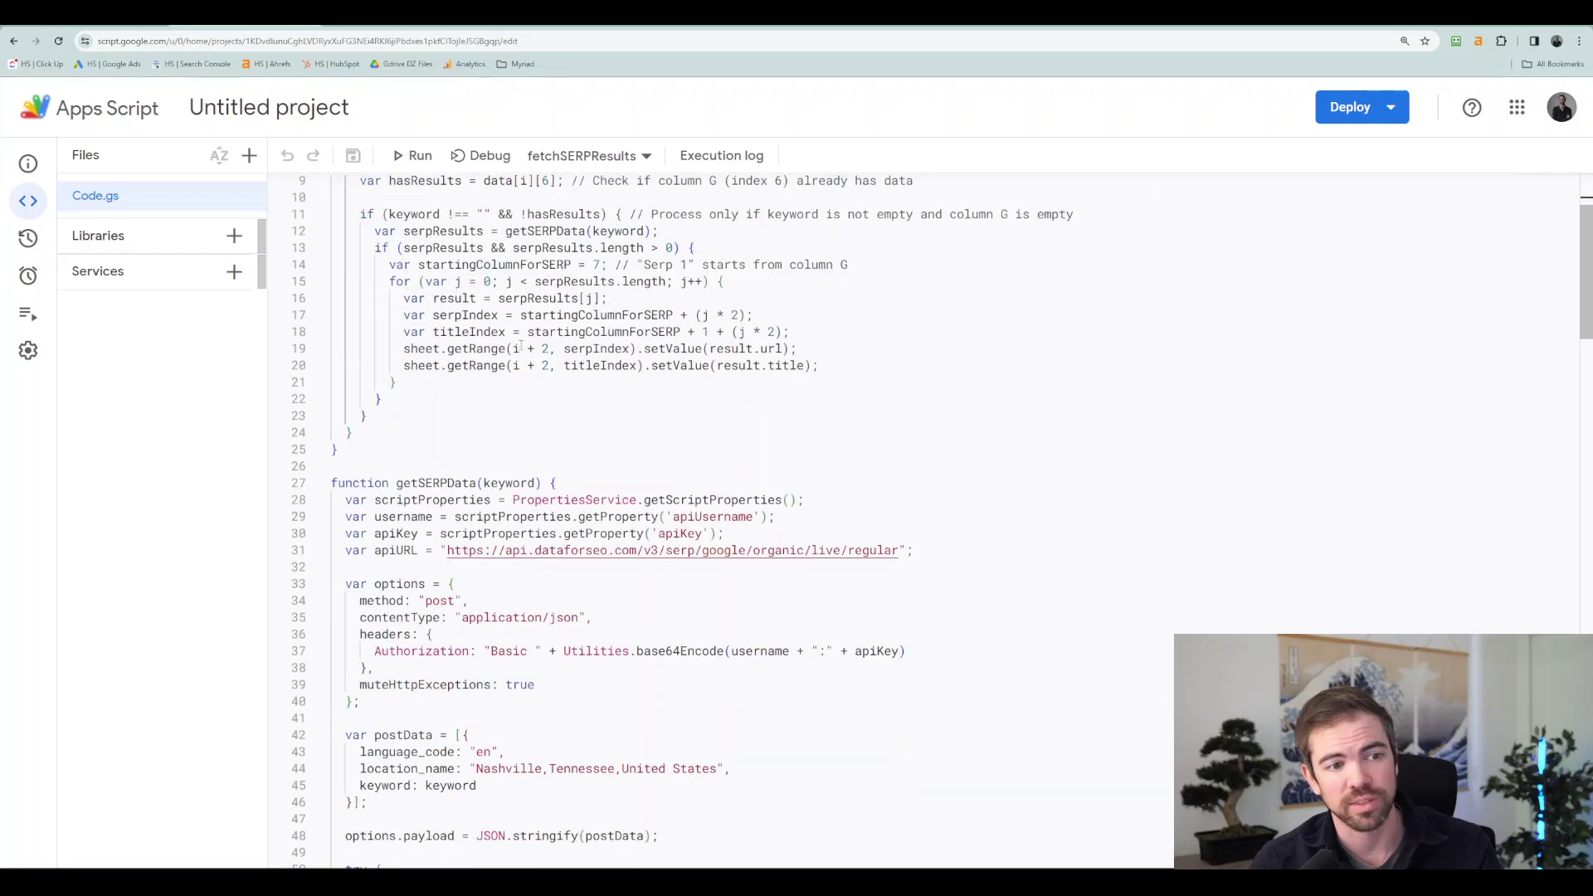
pyautogui.scroll(-13, 526, 363)
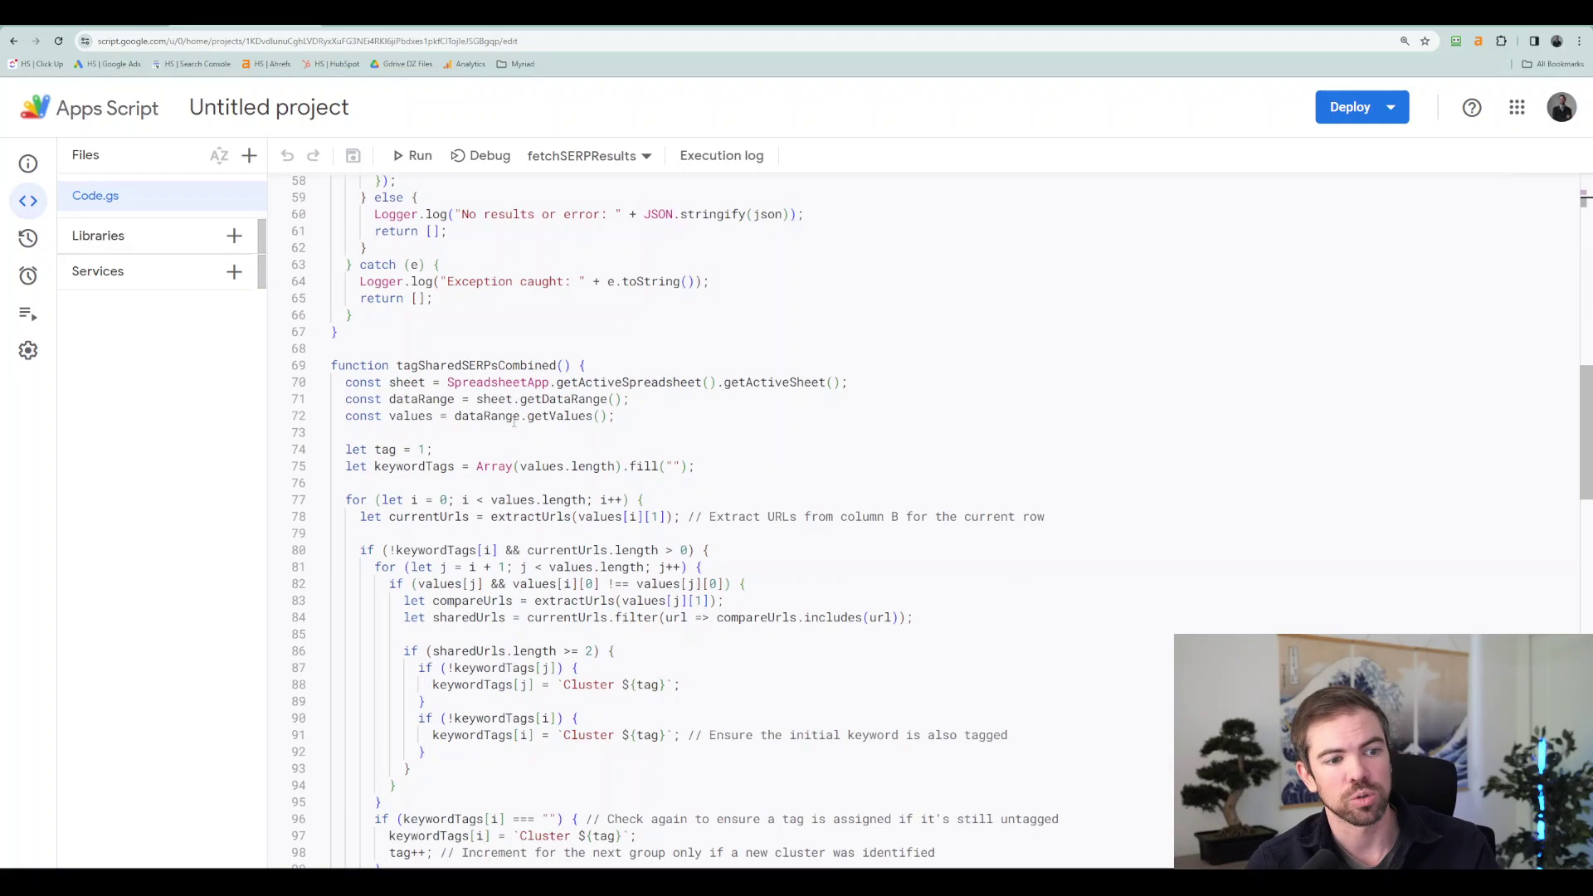
pyautogui.scroll(-18, 515, 413)
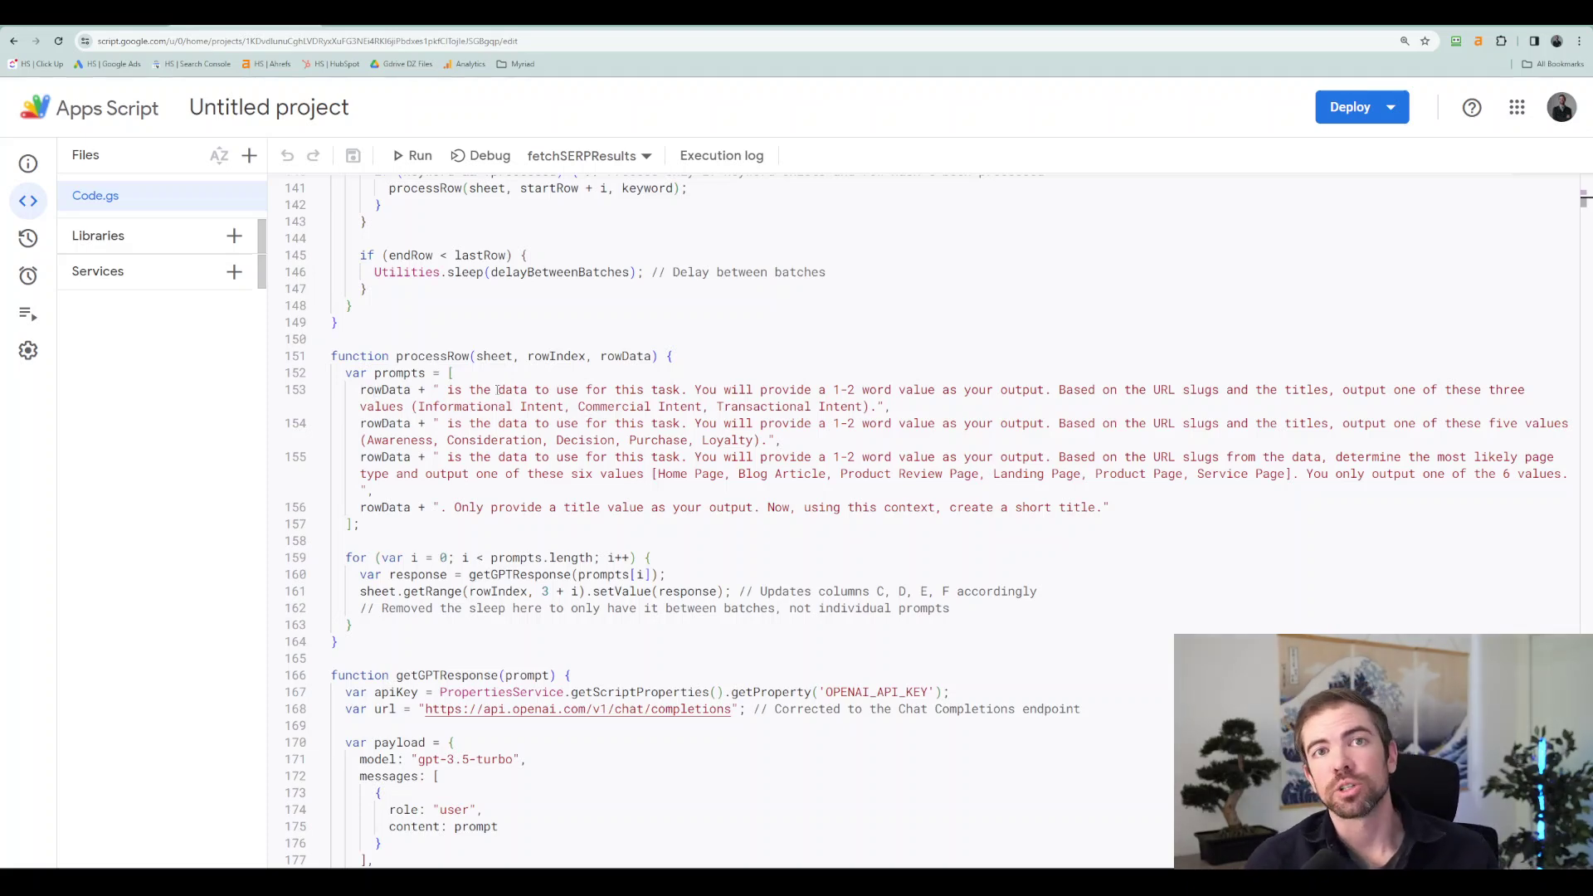
pyautogui.scroll(-4, 411, 496)
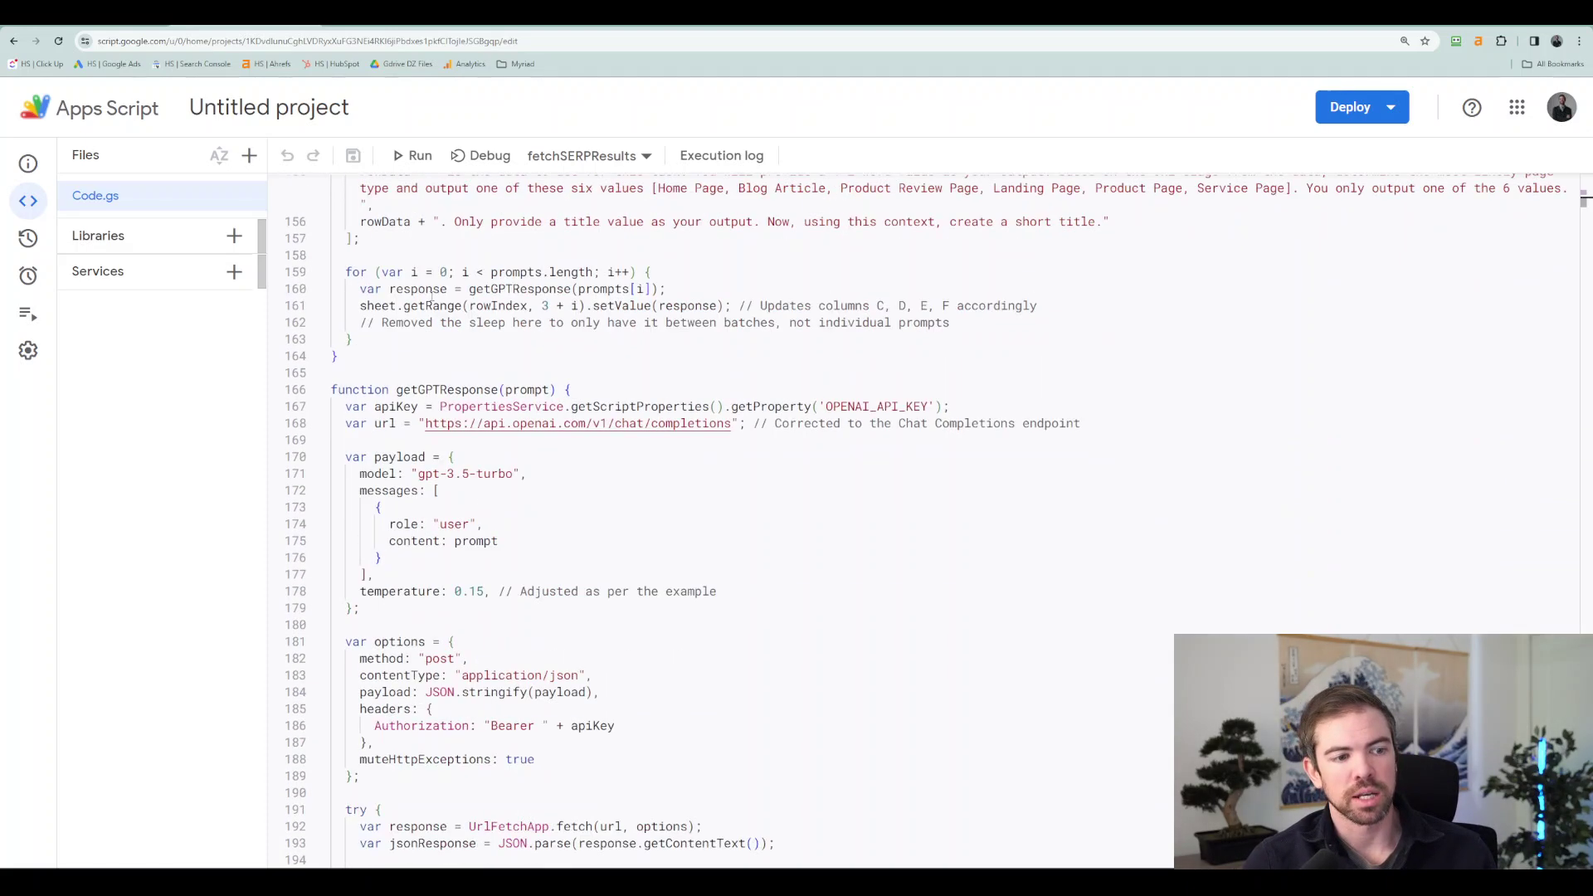
pyautogui.scroll(1, 390, 332)
pyautogui.click(358, 214)
pyautogui.keyDown('shift'); pyautogui.click(486, 328); pyautogui.keyUp('shift')
pyautogui.click(486, 328)
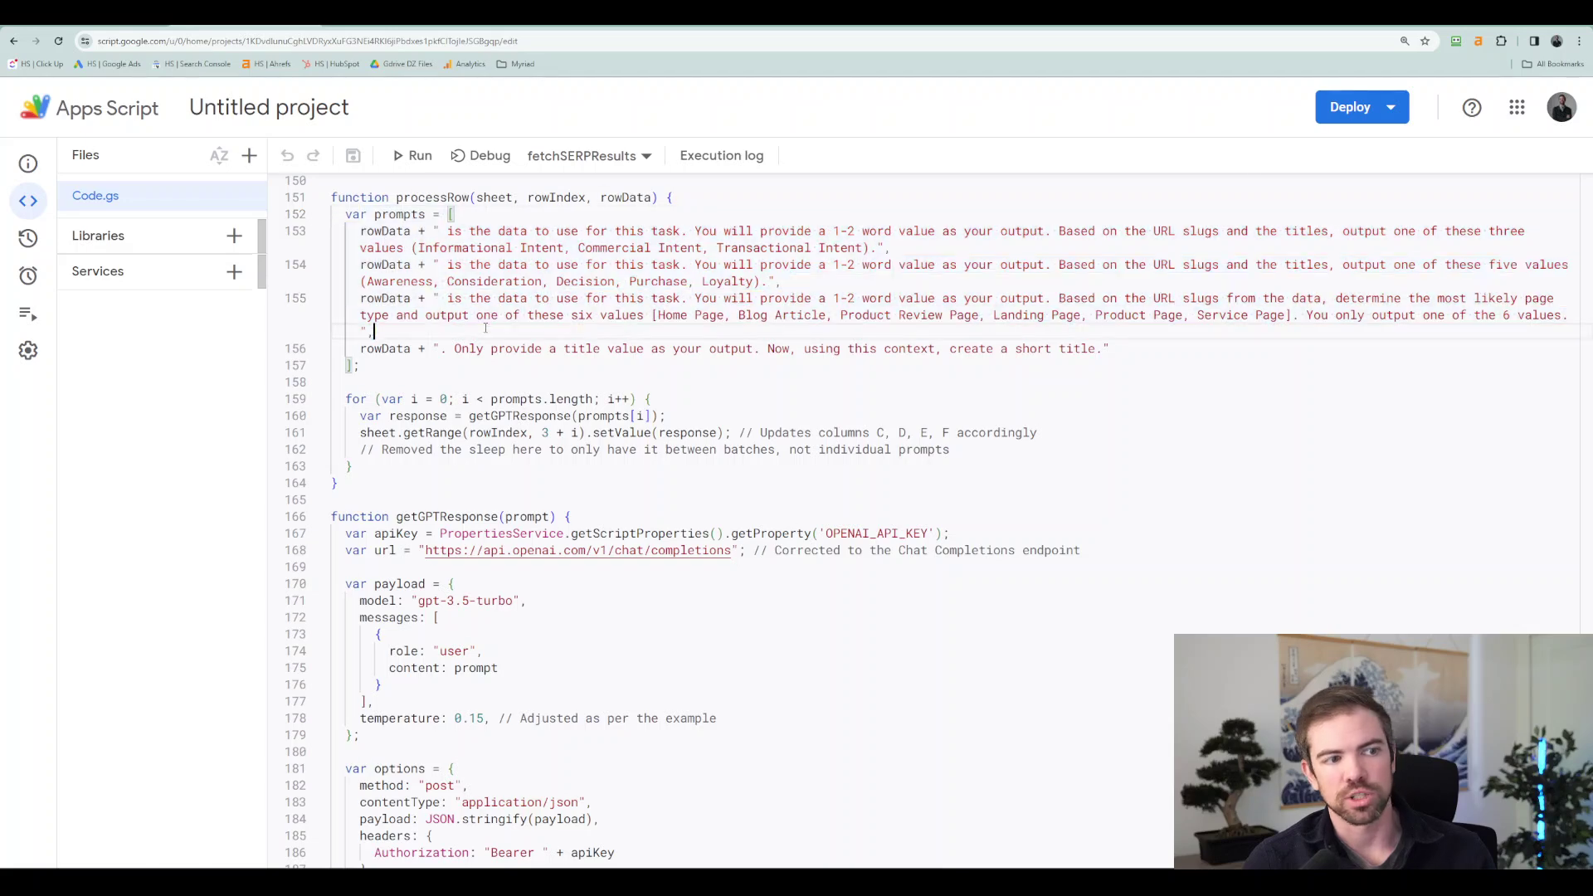
# - Highlight the gpt-3.5-turbo model name on line 171, then return to the spreadsheet
pyautogui.scroll(-1, 485, 416)
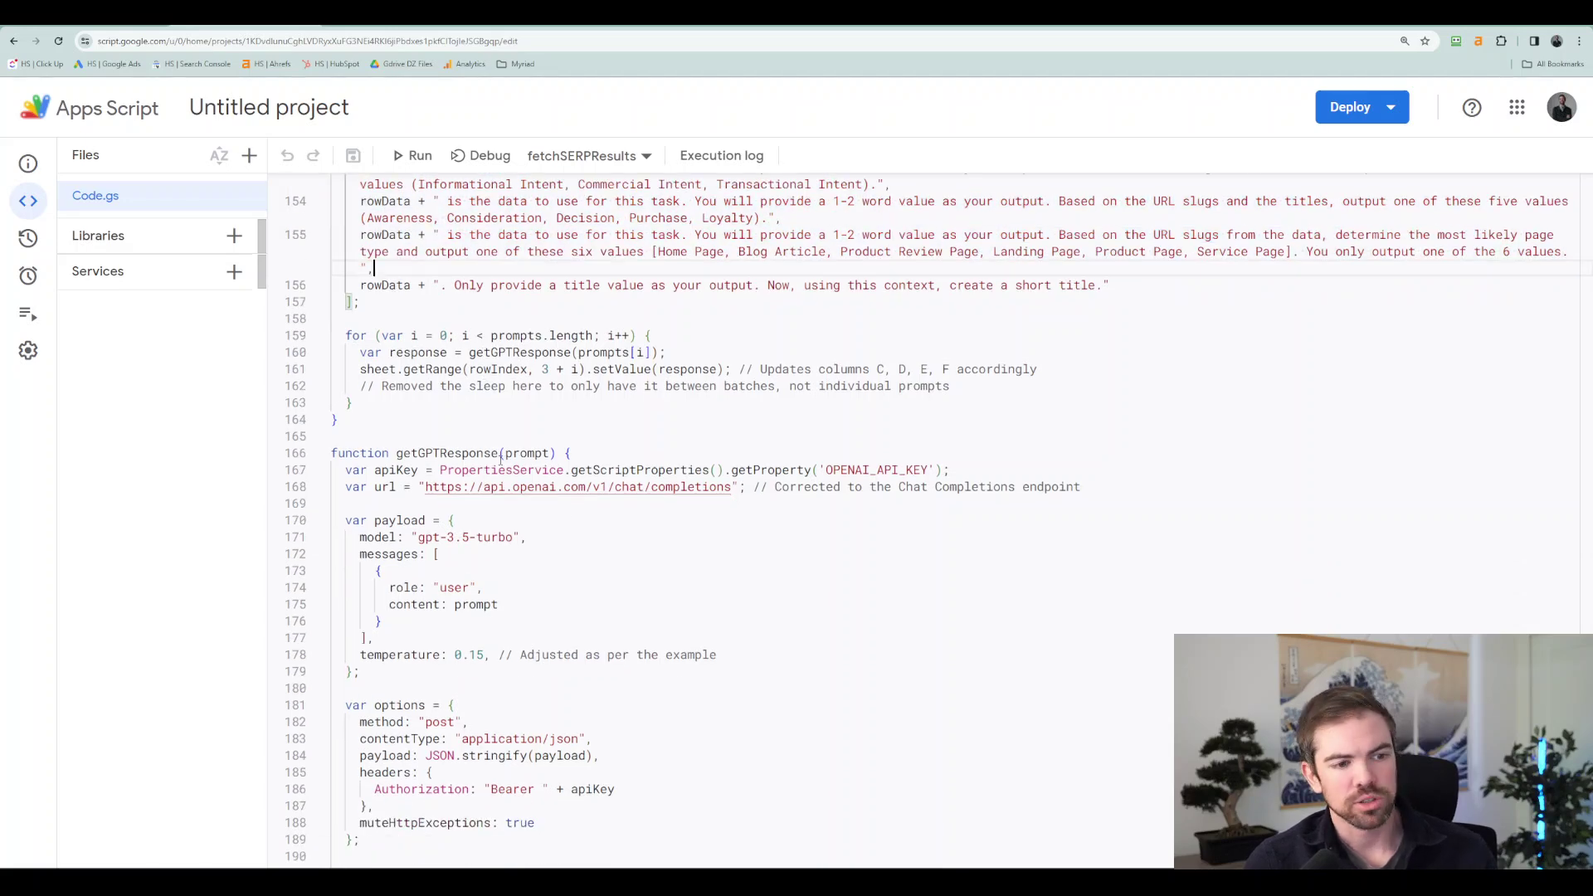
pyautogui.scroll(-2, 492, 512)
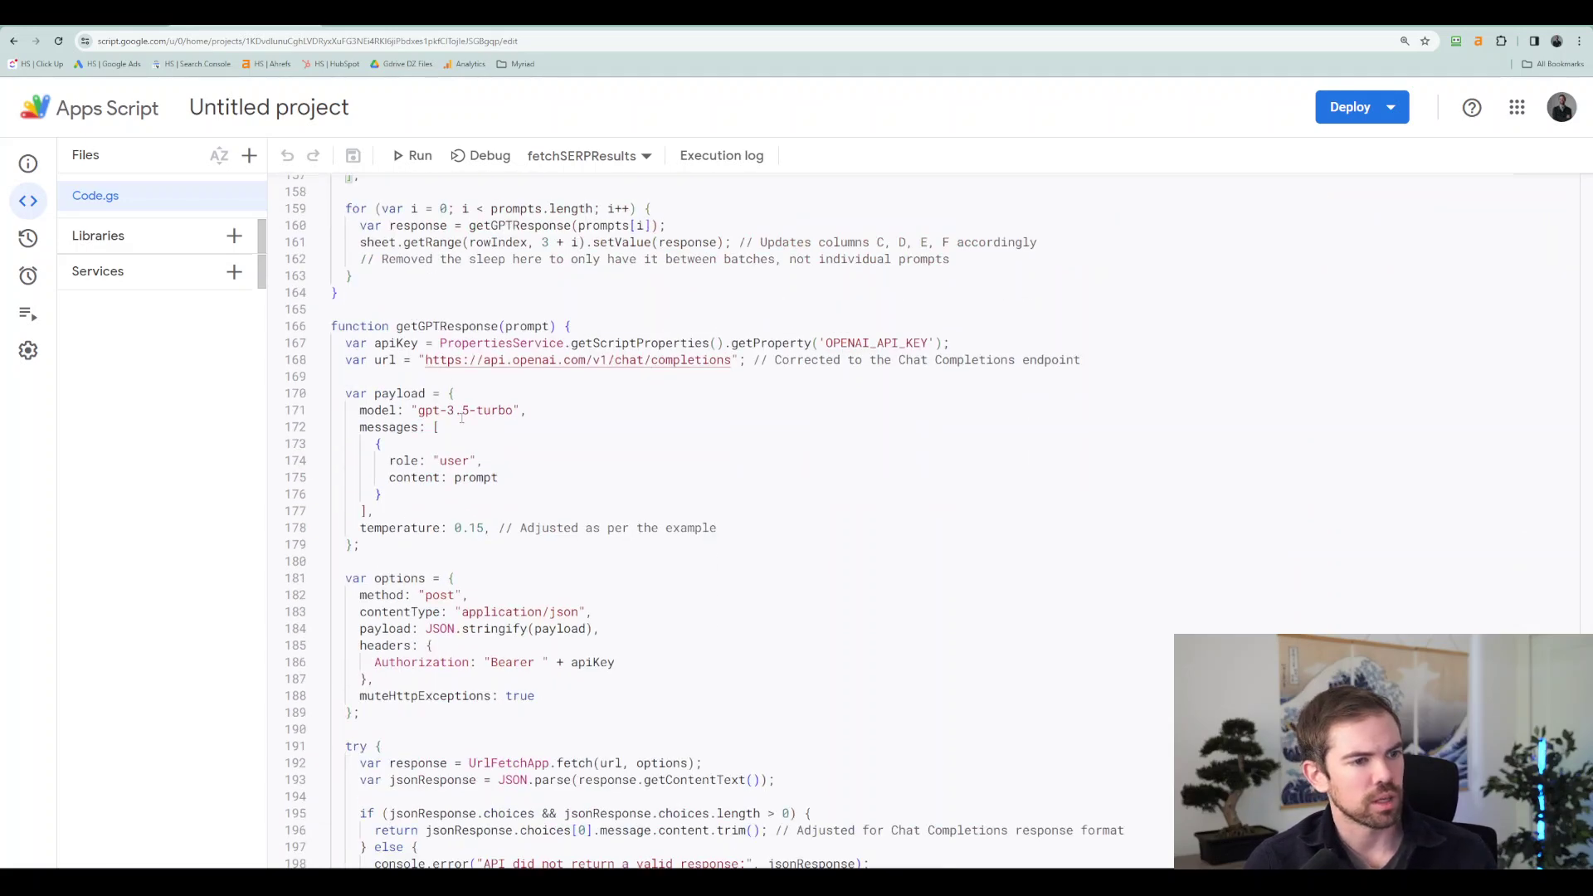
pyautogui.moveTo(513, 411); pyautogui.dragTo(418, 412)
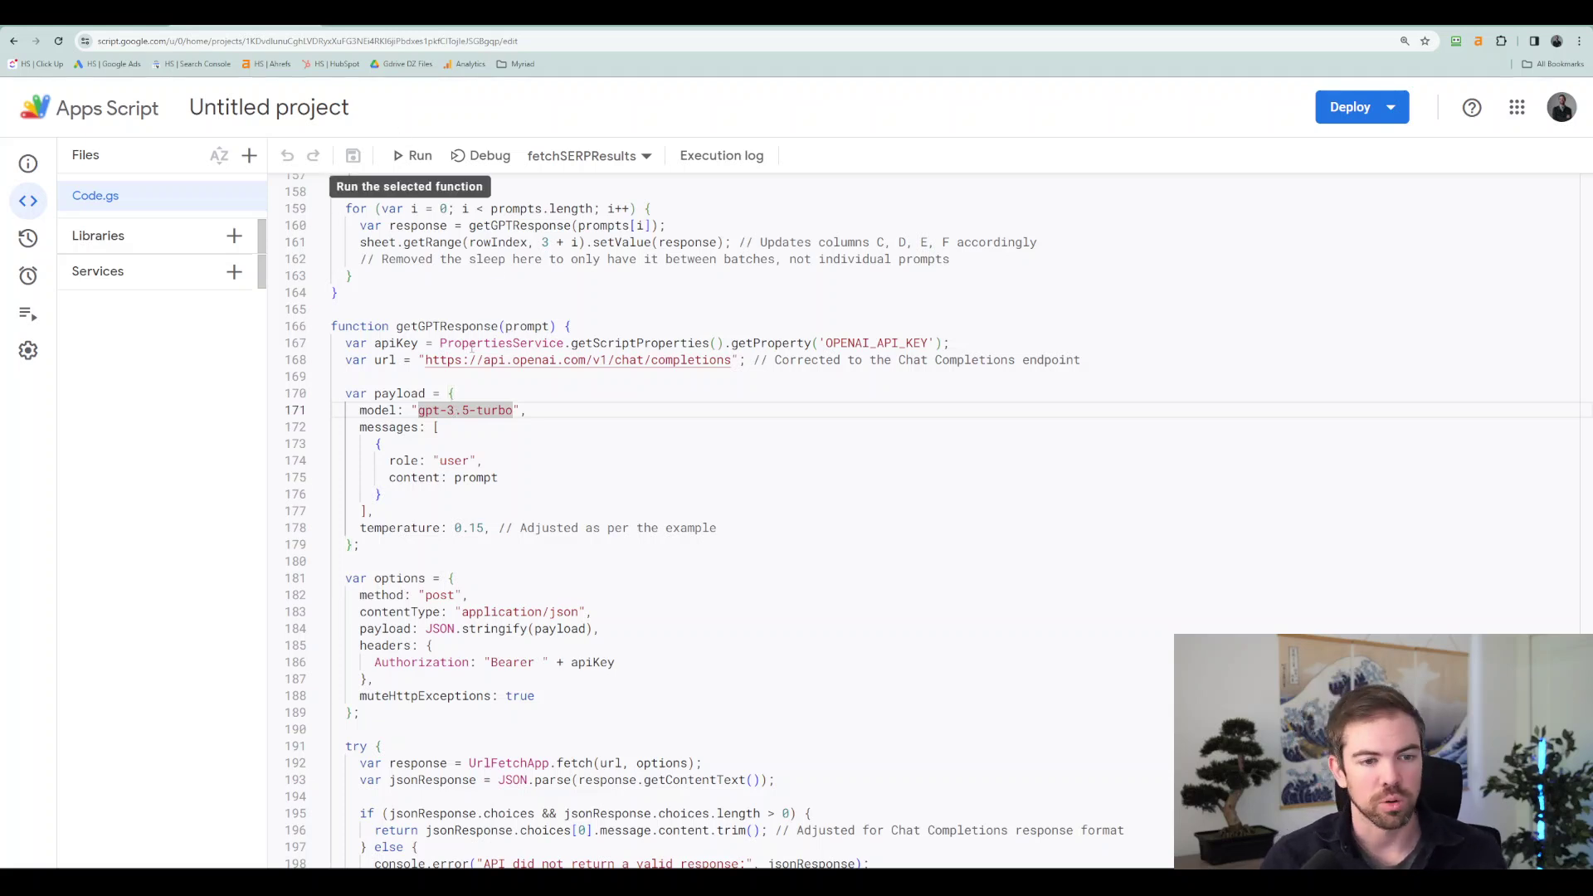
pyautogui.click(542, 410)
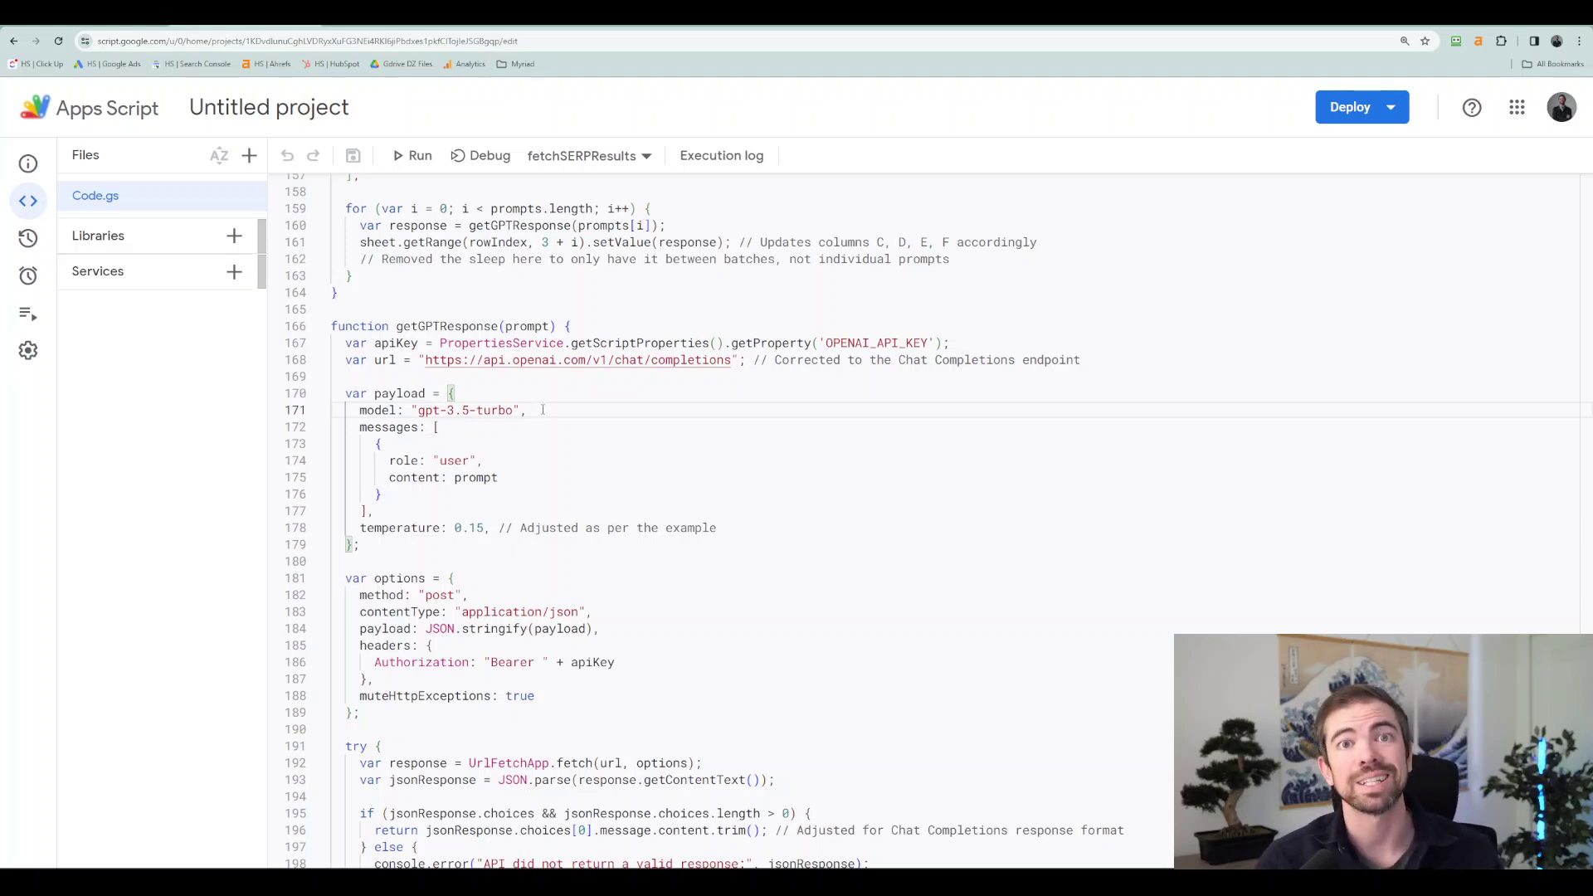
pyautogui.hotkey('ctrl', 'shift', 'Tab')
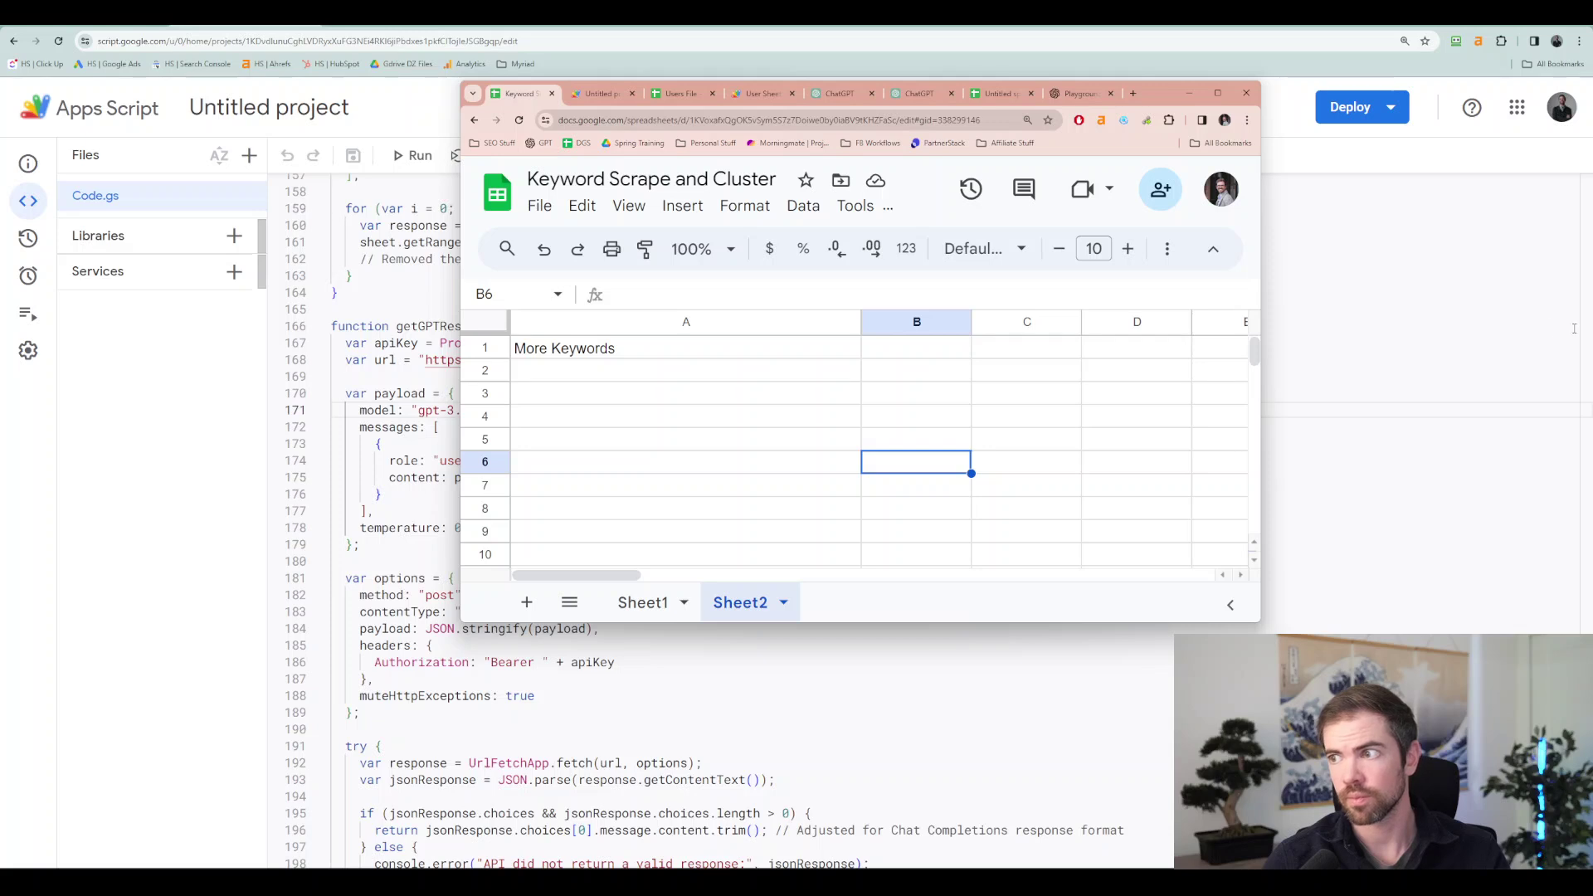
# - In the OpenAI Playground keep gpt-3.5-turbo, set temperature 0.6 and maximum length 1291
pyautogui.click(1096, 92)
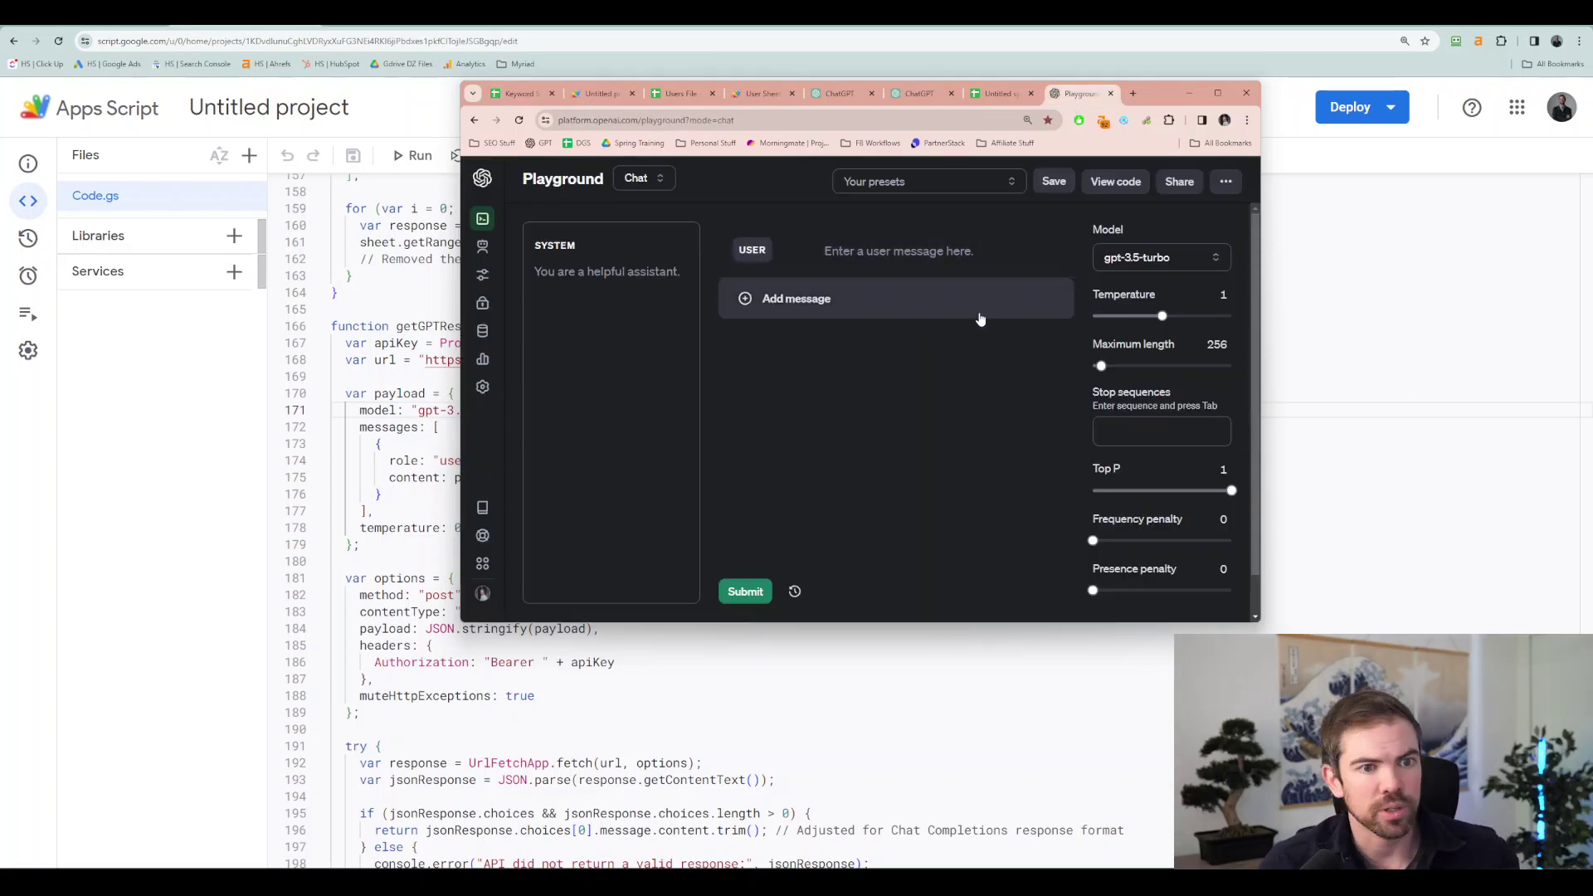
pyautogui.click(1162, 257)
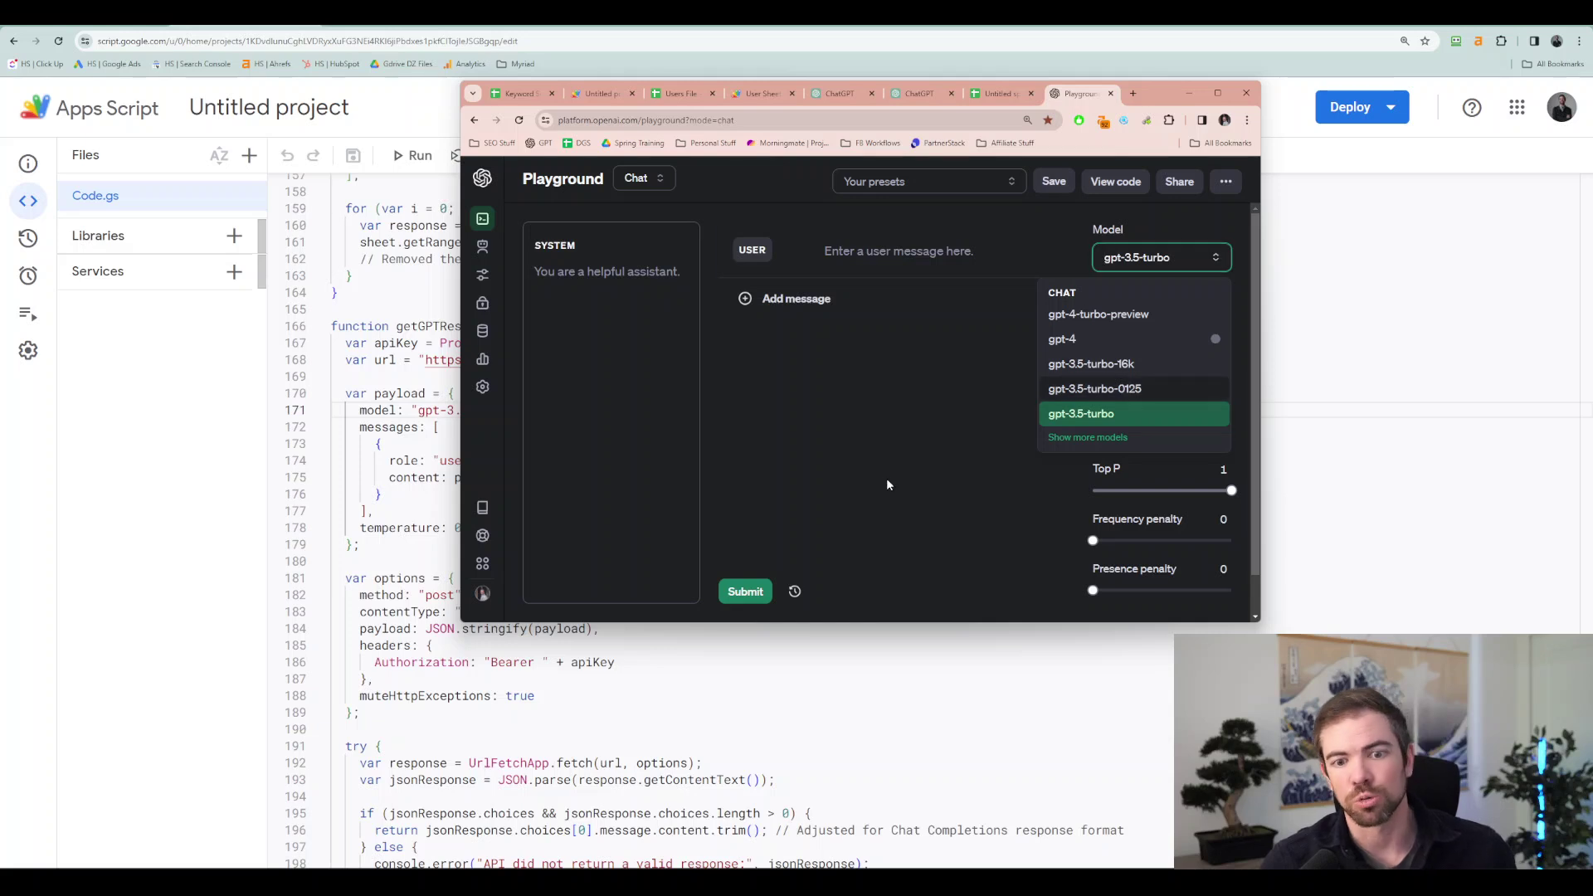
pyautogui.click(951, 340)
pyautogui.moveTo(1160, 316); pyautogui.dragTo(1133, 316)
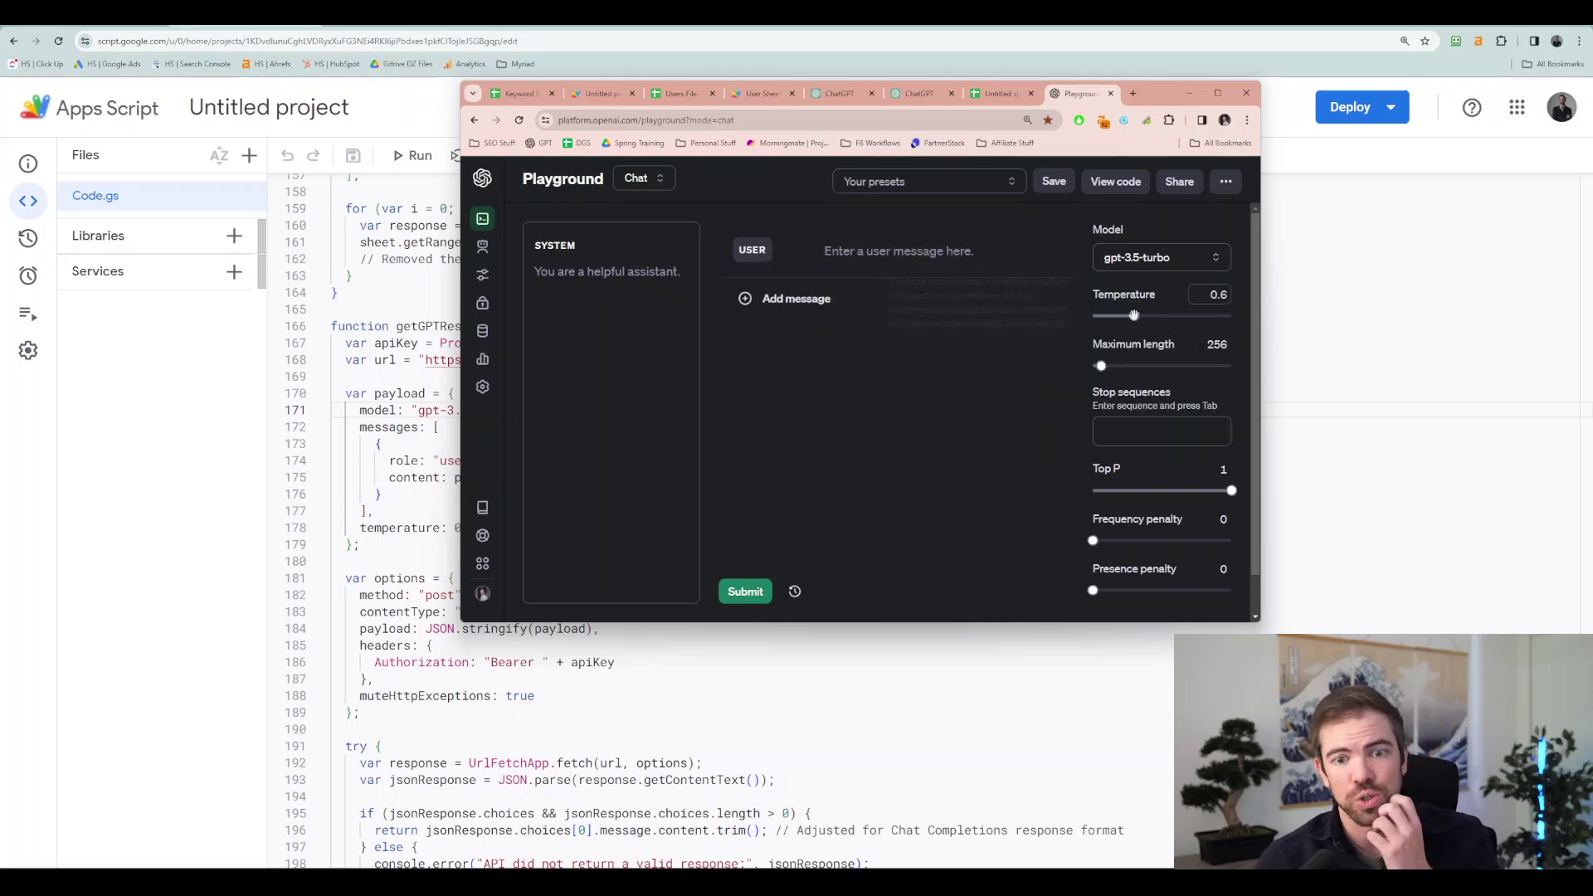
pyautogui.click(1137, 365)
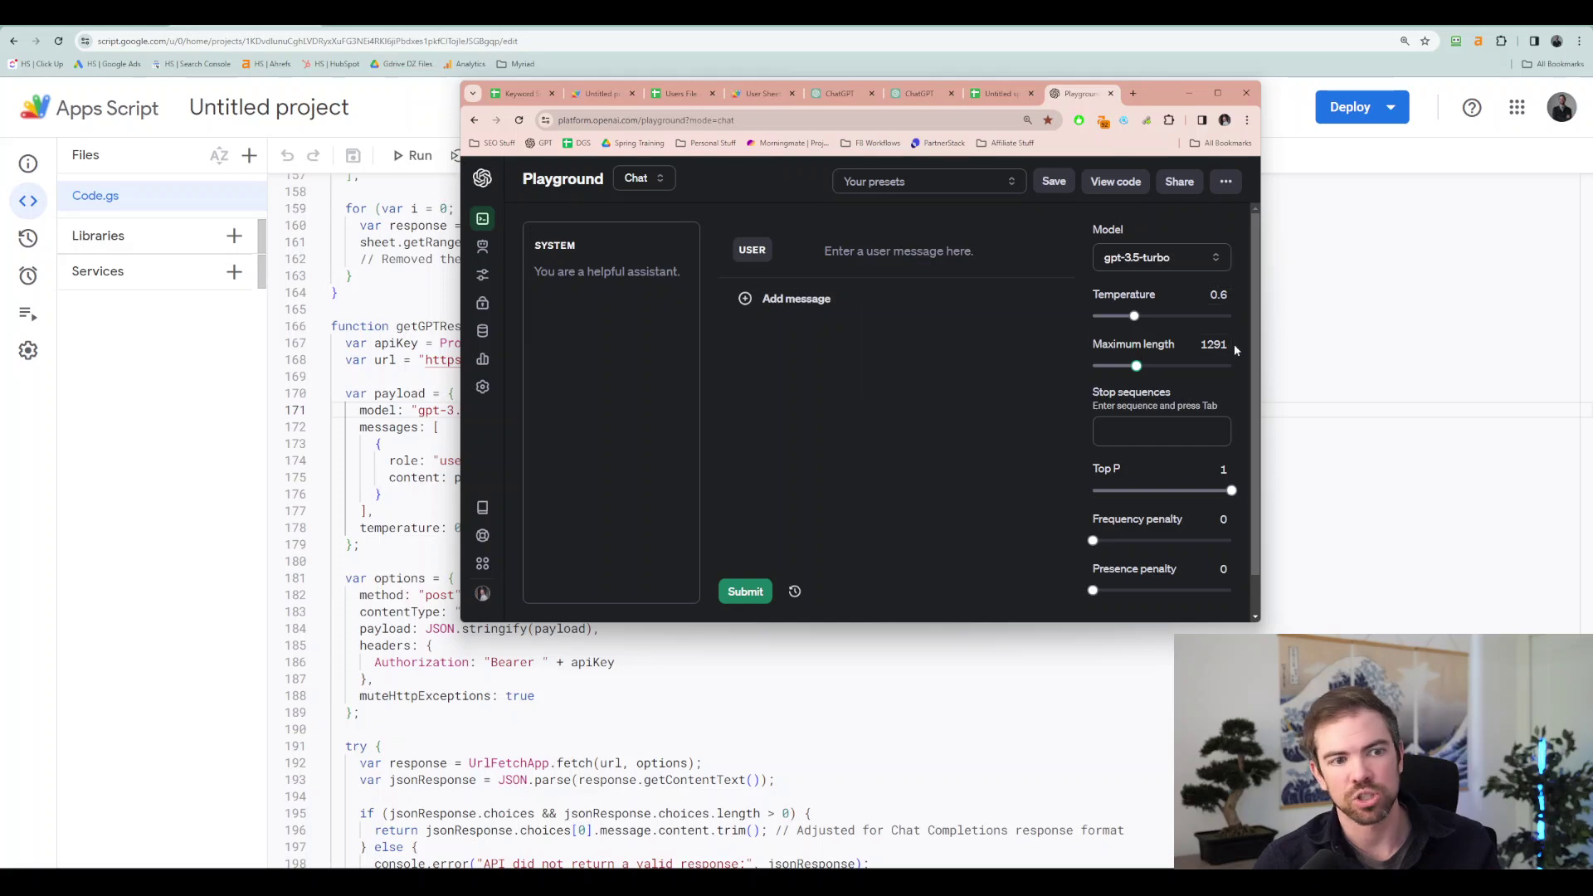
# - Recheck the chat model list, keep gpt-3.5-turbo, and open a new browser tab
pyautogui.click(1177, 259)
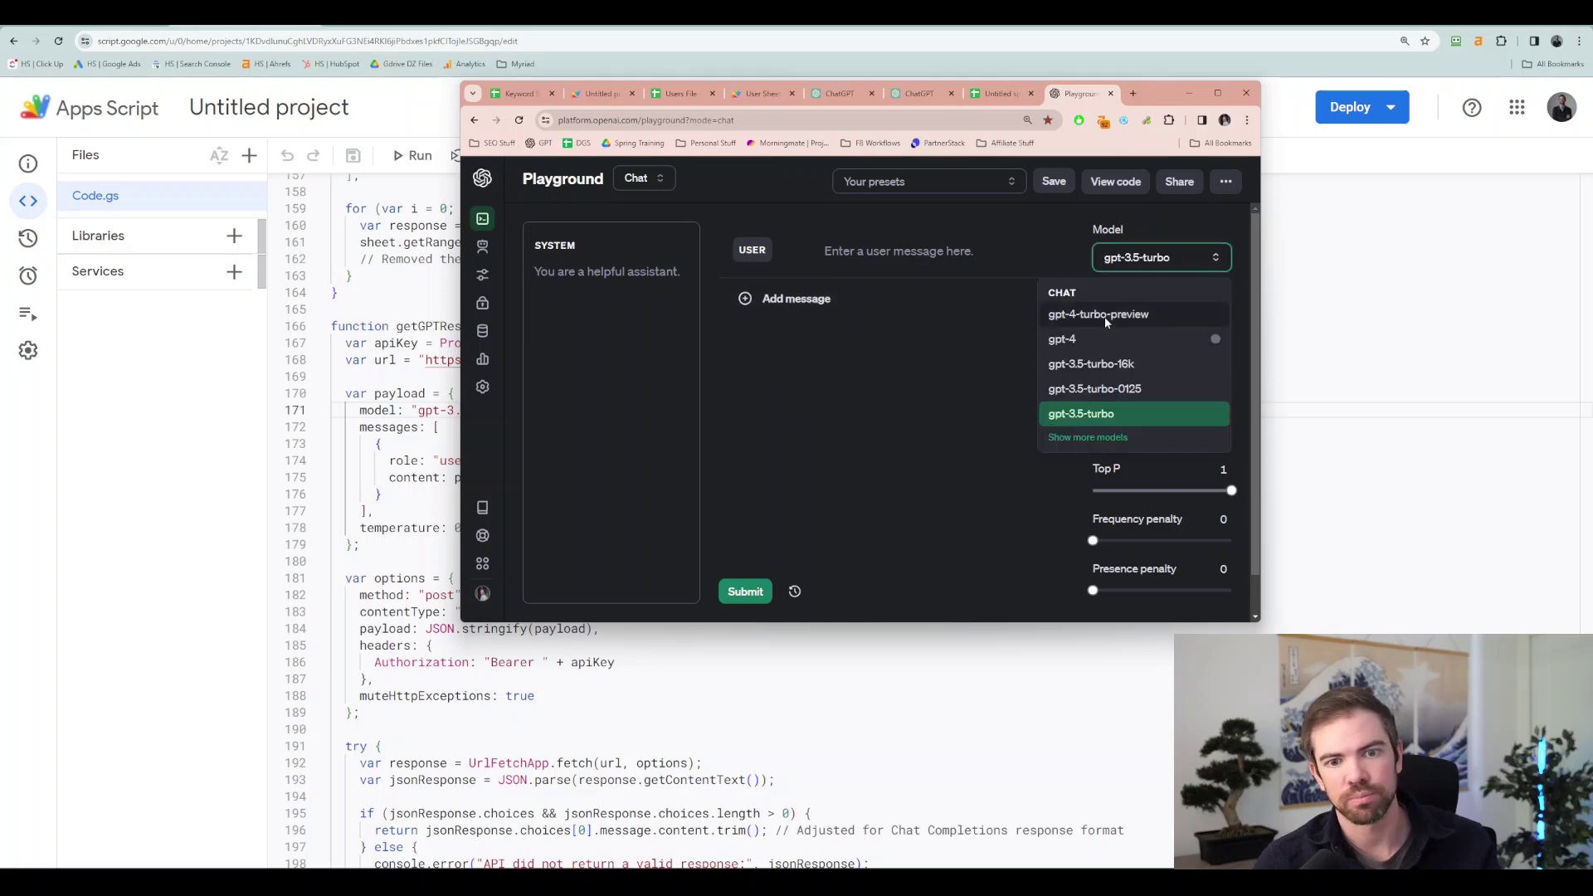
pyautogui.click(598, 345)
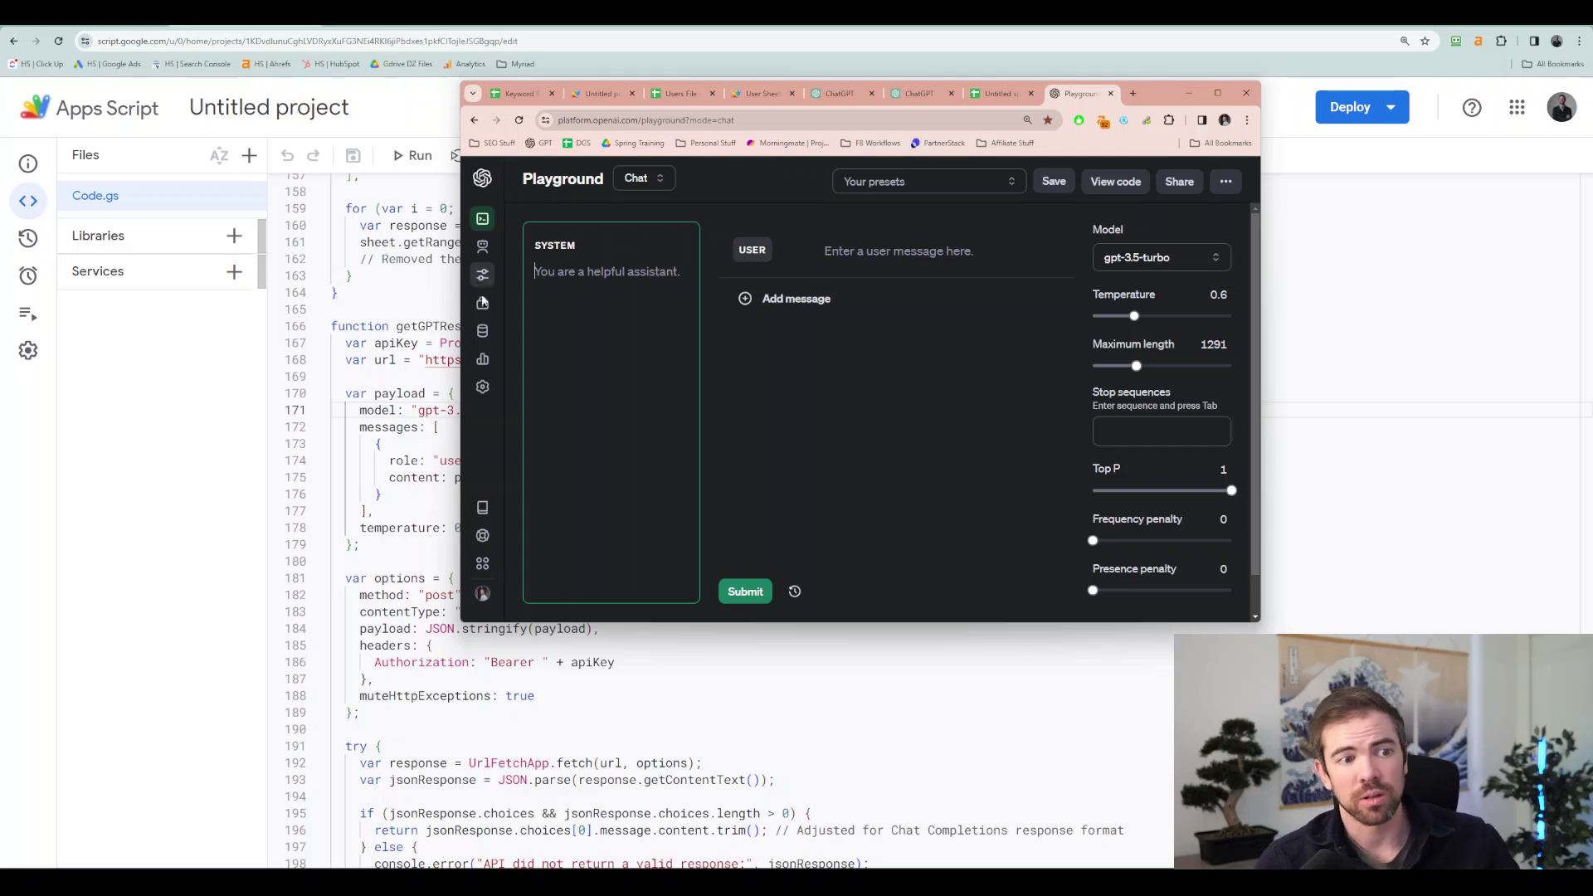
pyautogui.moveTo(479, 311)
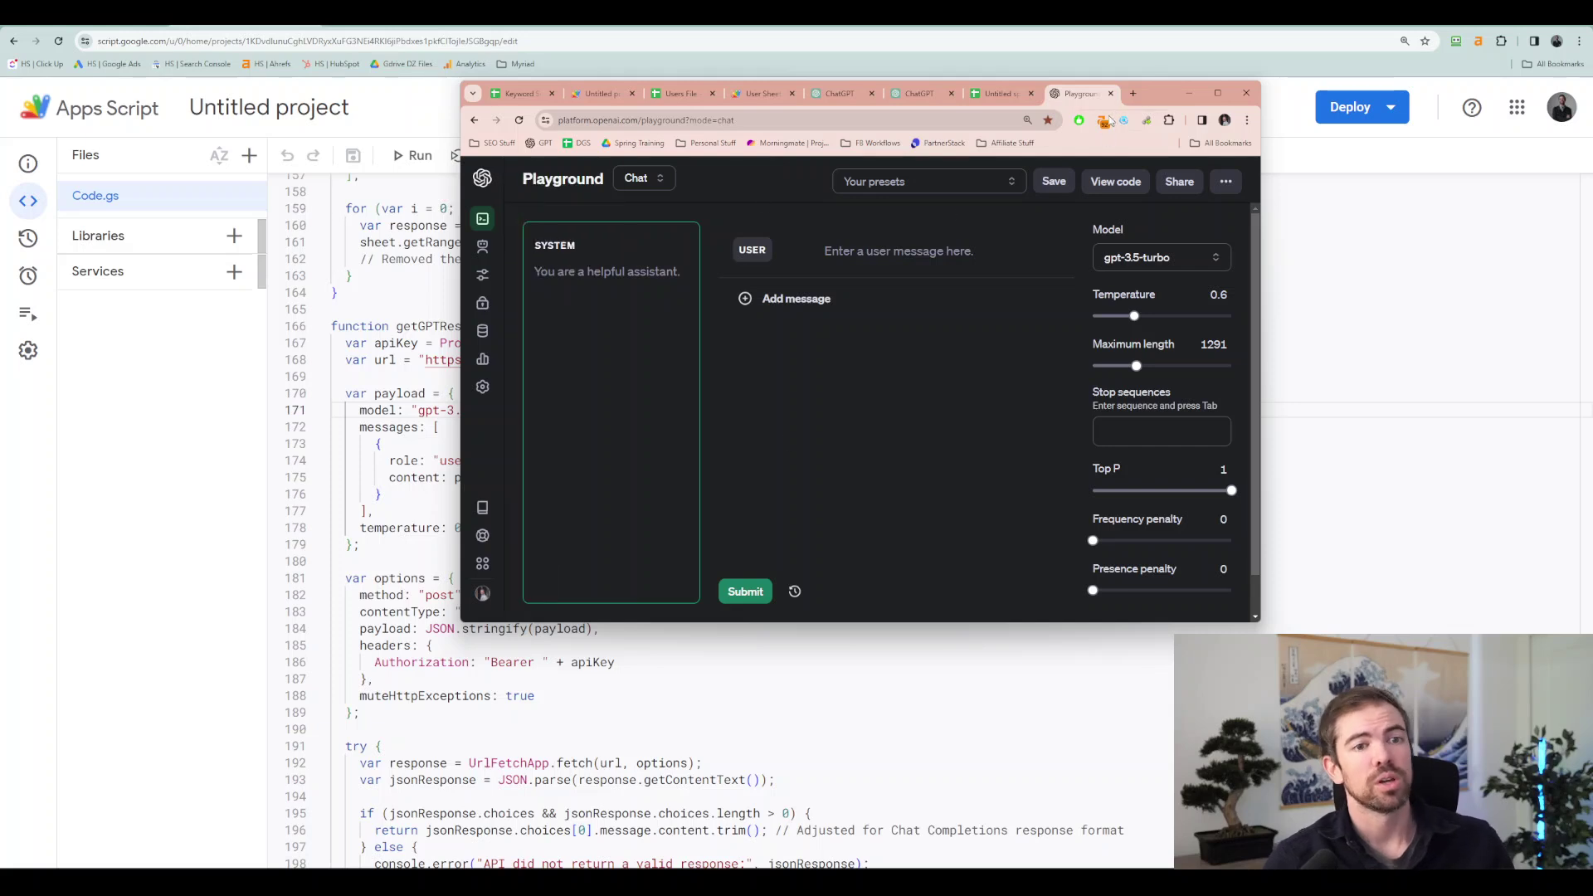
pyautogui.click(1135, 93)
# - Load contentsprout.ai and highlight its hero headline about keyword research and AI content
pyautogui.write('contentsprout.ai')
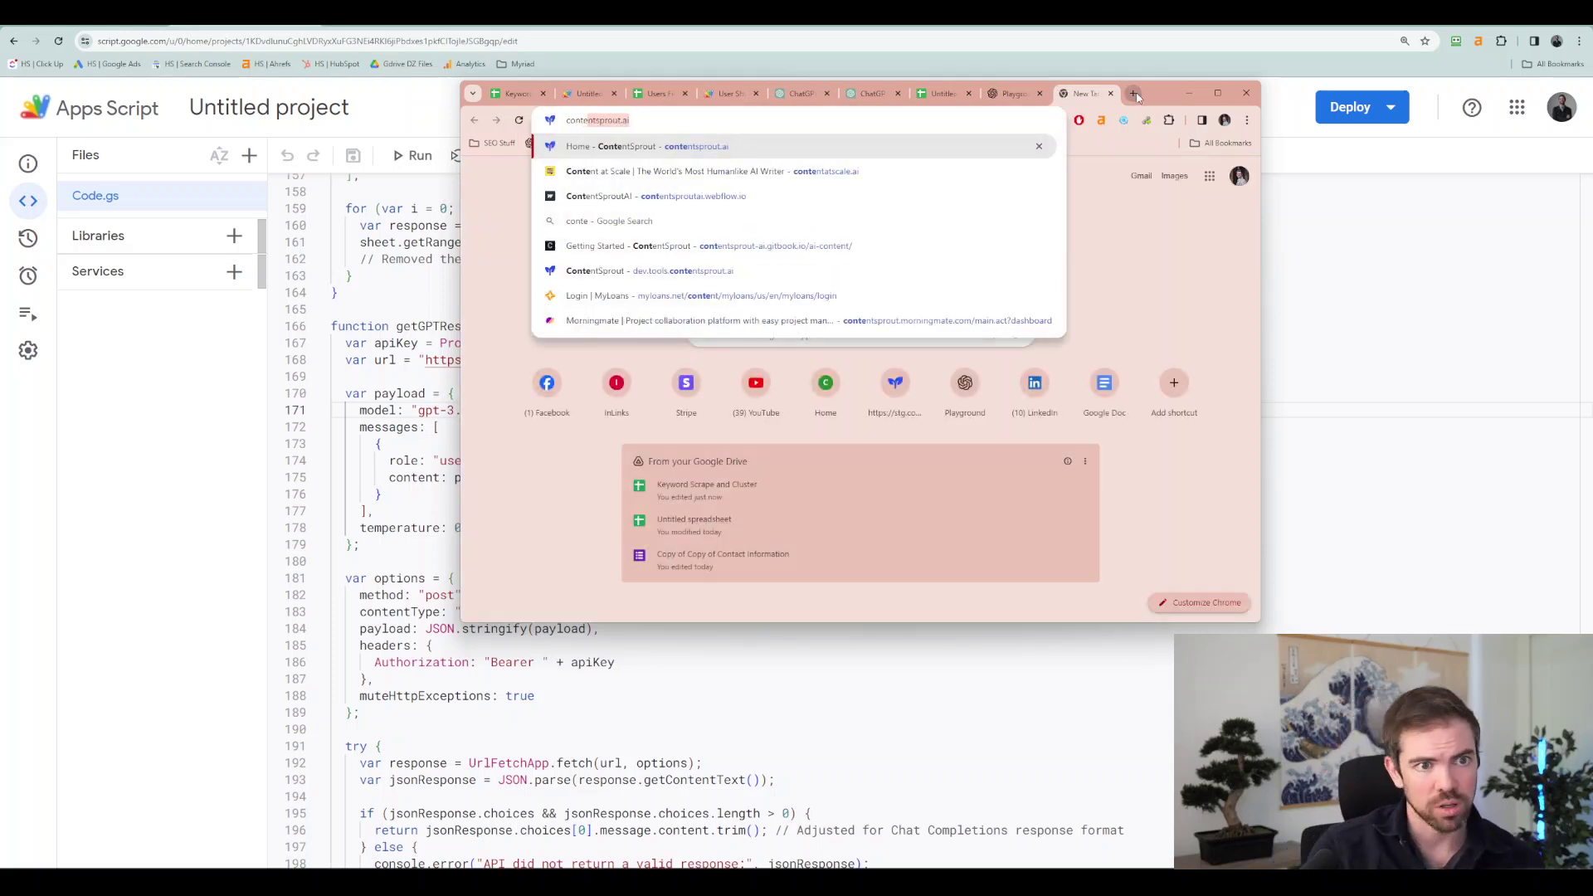
pyautogui.press('Return')
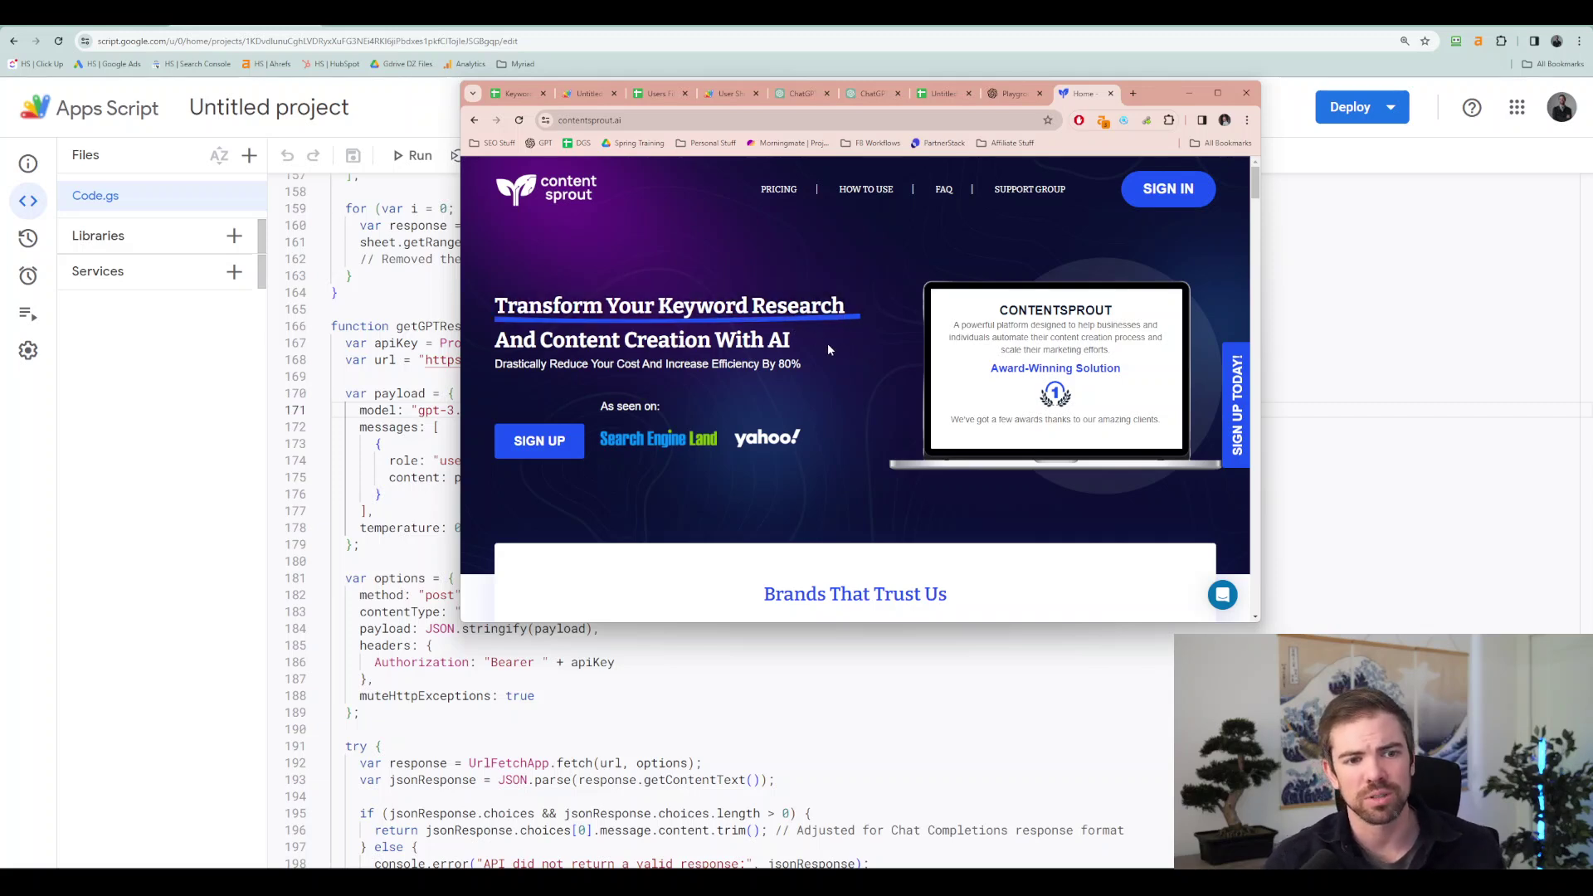
pyautogui.moveTo(828, 350); pyautogui.dragTo(490, 312)
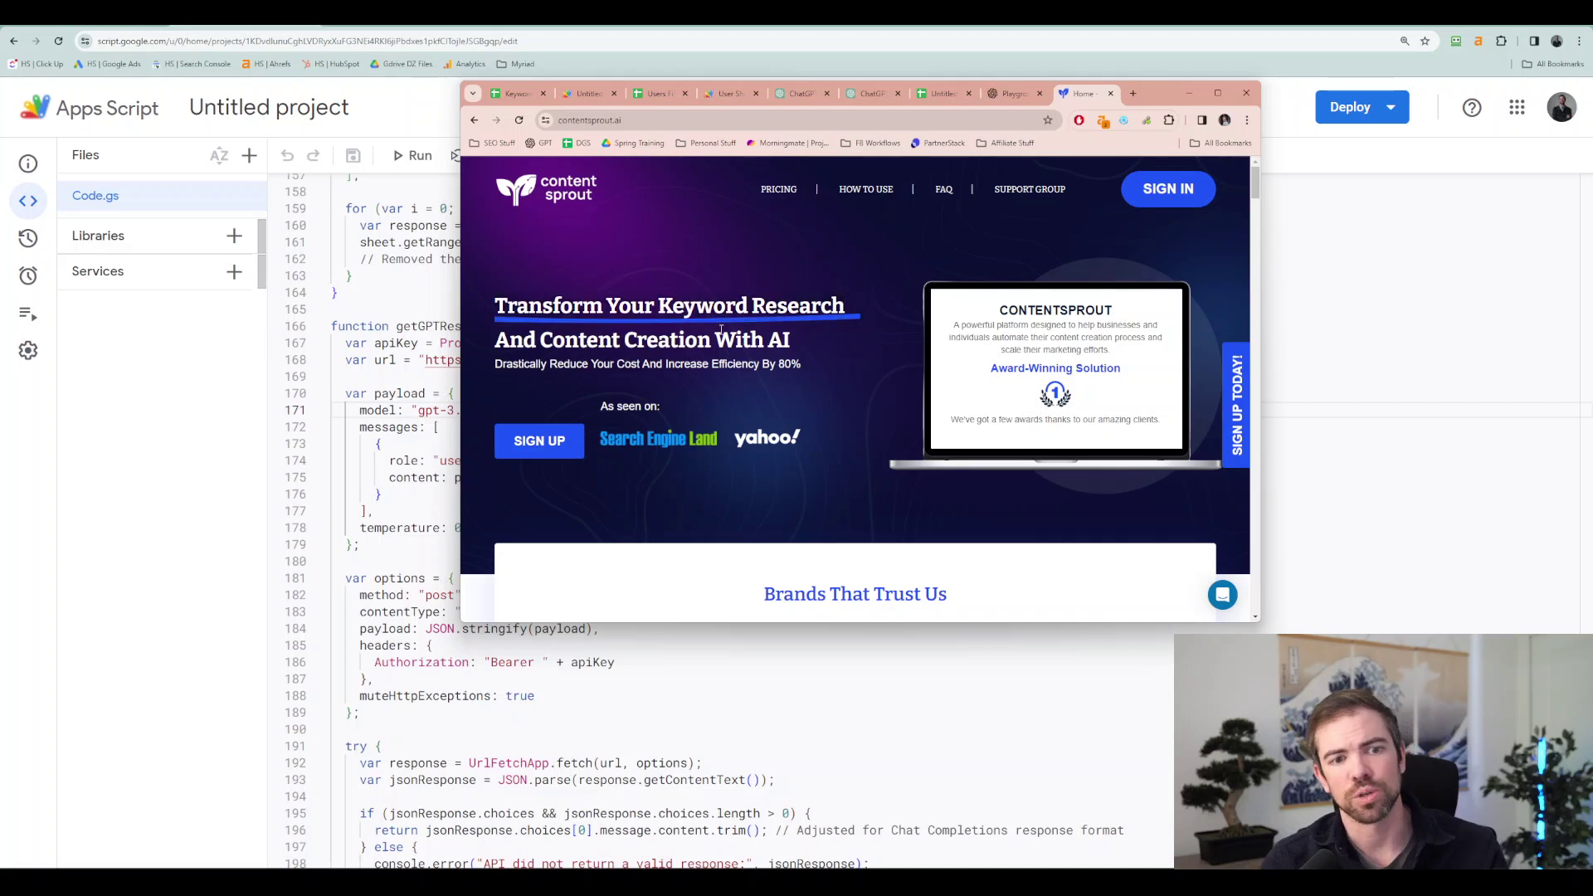
pyautogui.moveTo(486, 310); pyautogui.dragTo(810, 346)
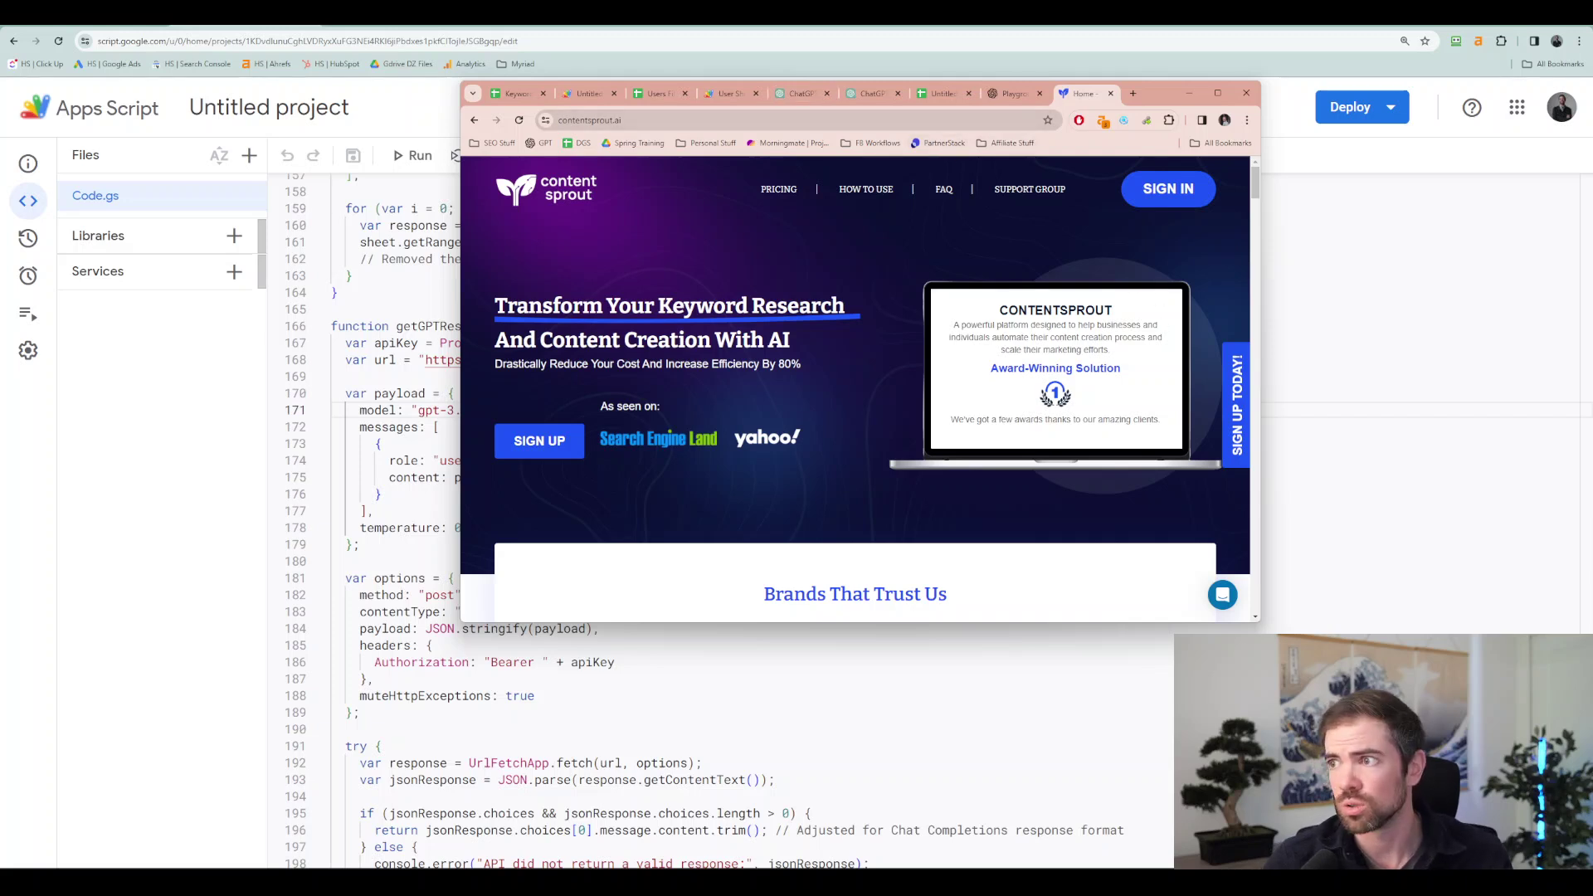
# - Bring up the Keyword Research sign-up form window and scroll through it
pyautogui.moveTo(961, 881)
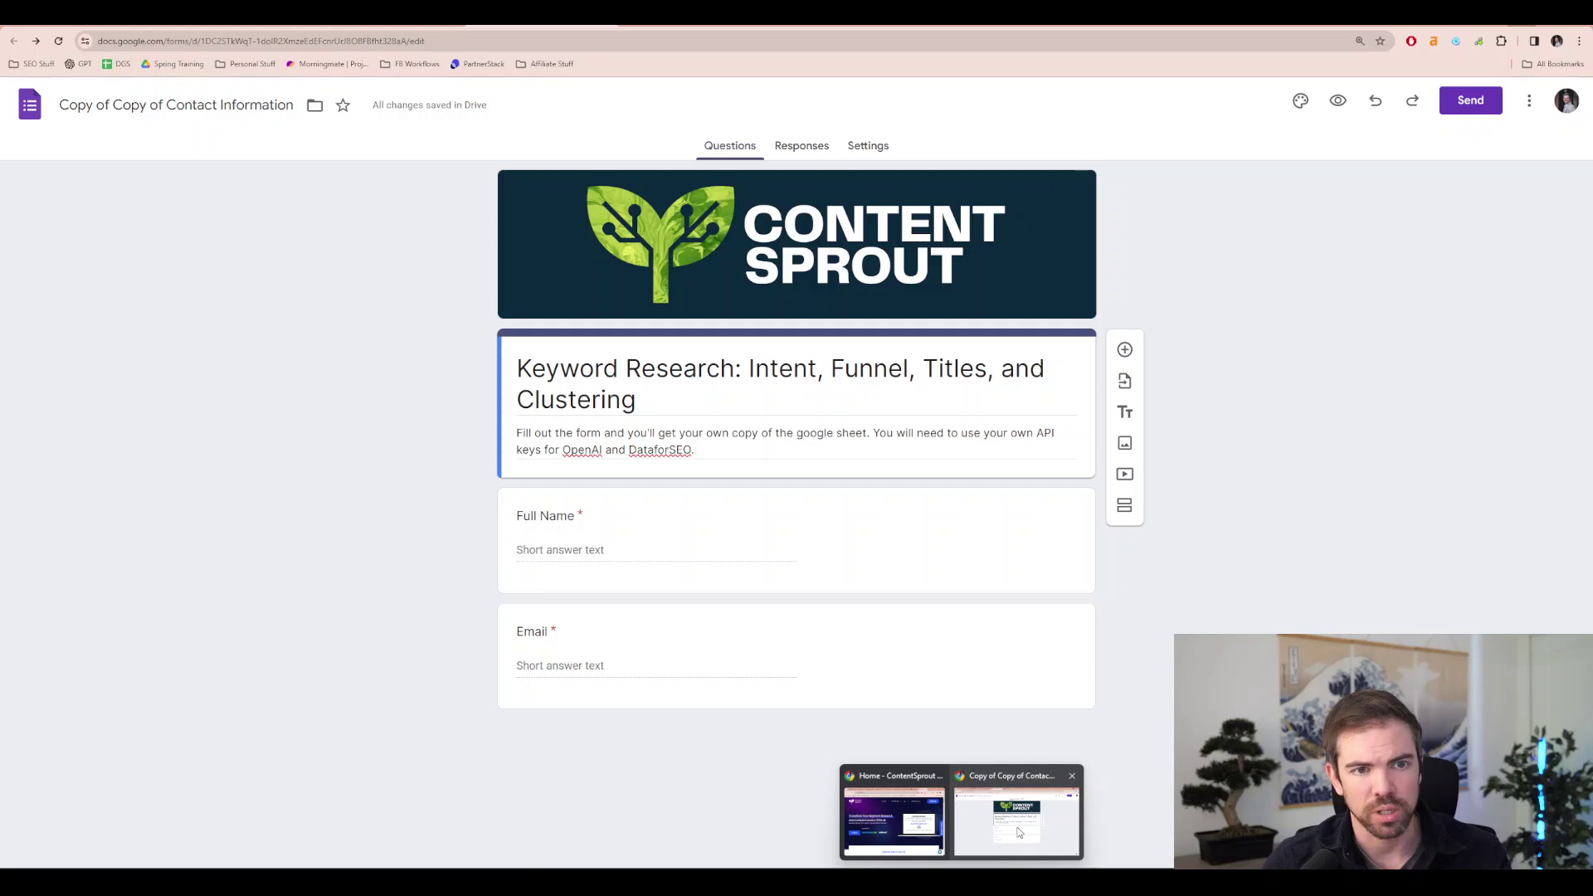
pyautogui.click(1017, 822)
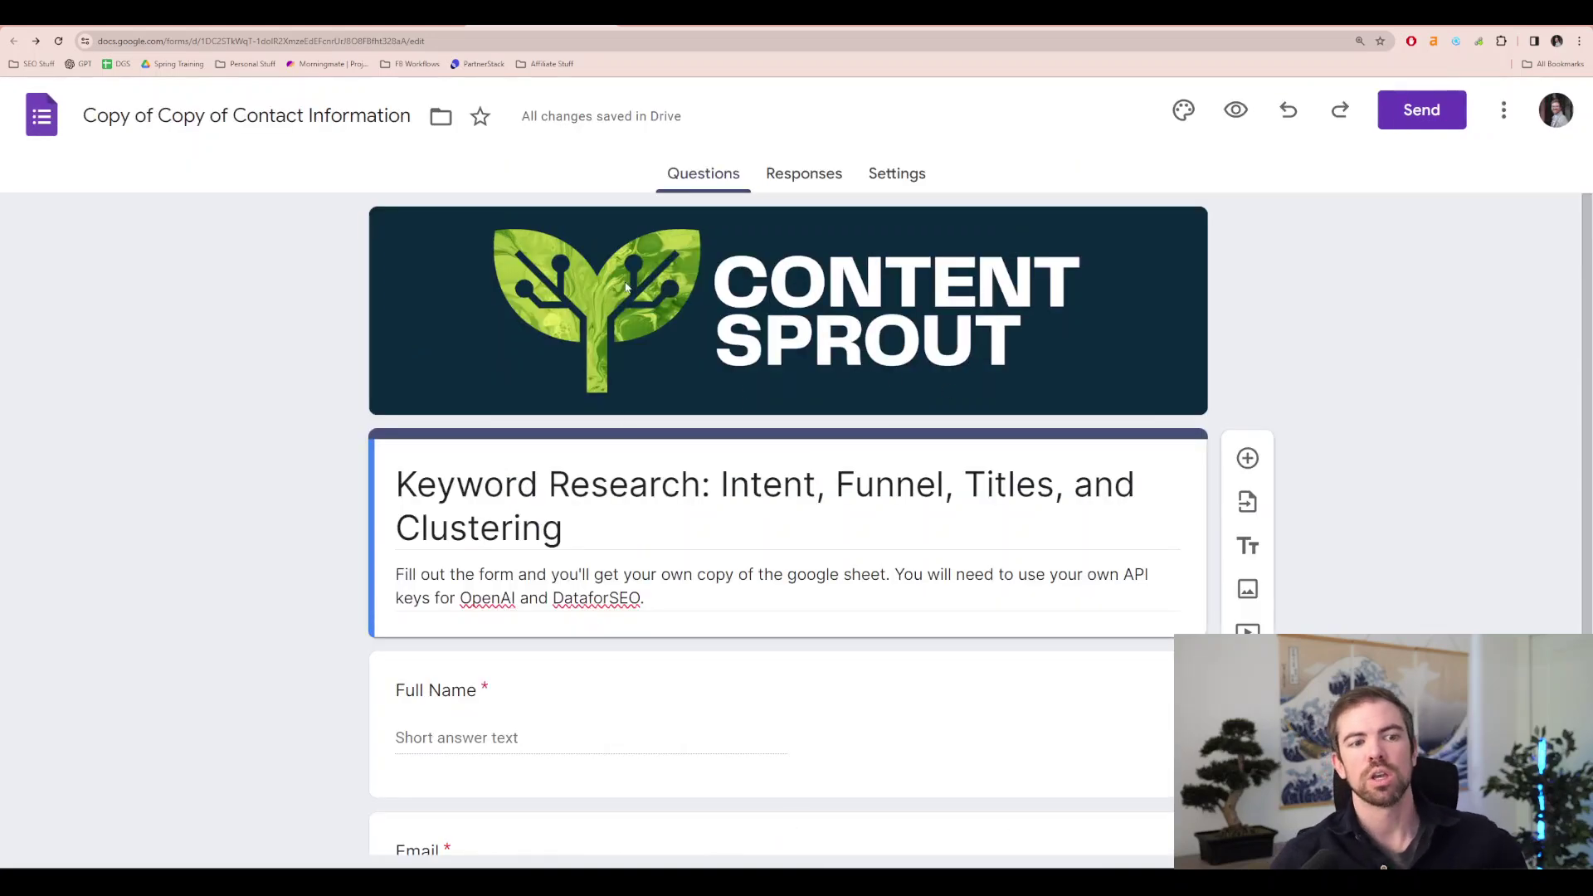
pyautogui.scroll(-1, 830, 332)
pyautogui.scroll(1, 787, 325)
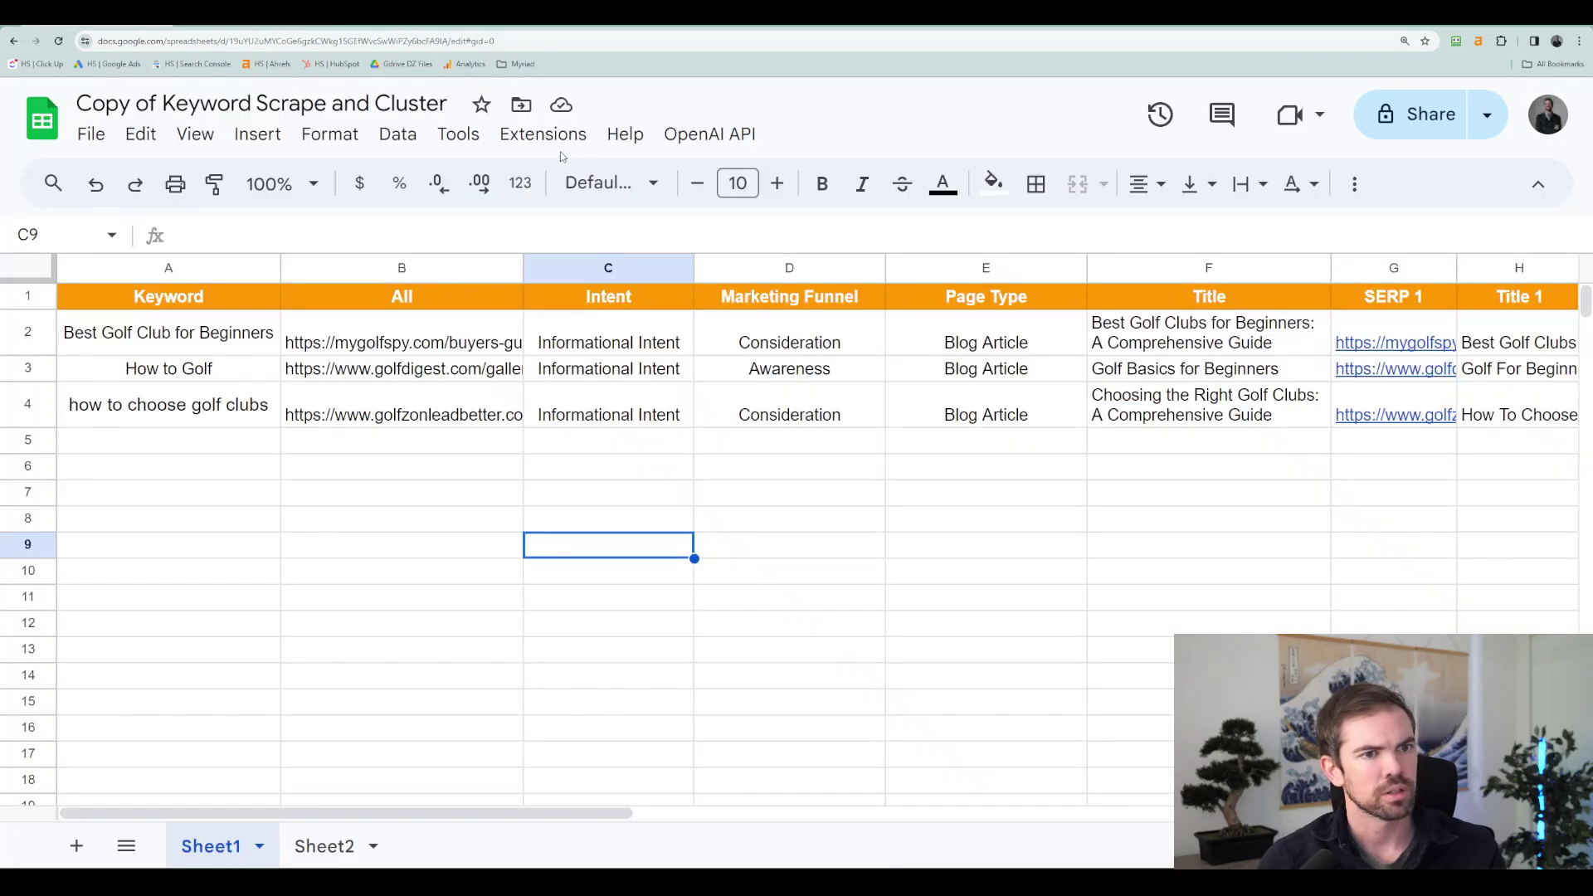
# - Open the Apps Script project settings and scroll to the Script Properties section
pyautogui.click(561, 149)
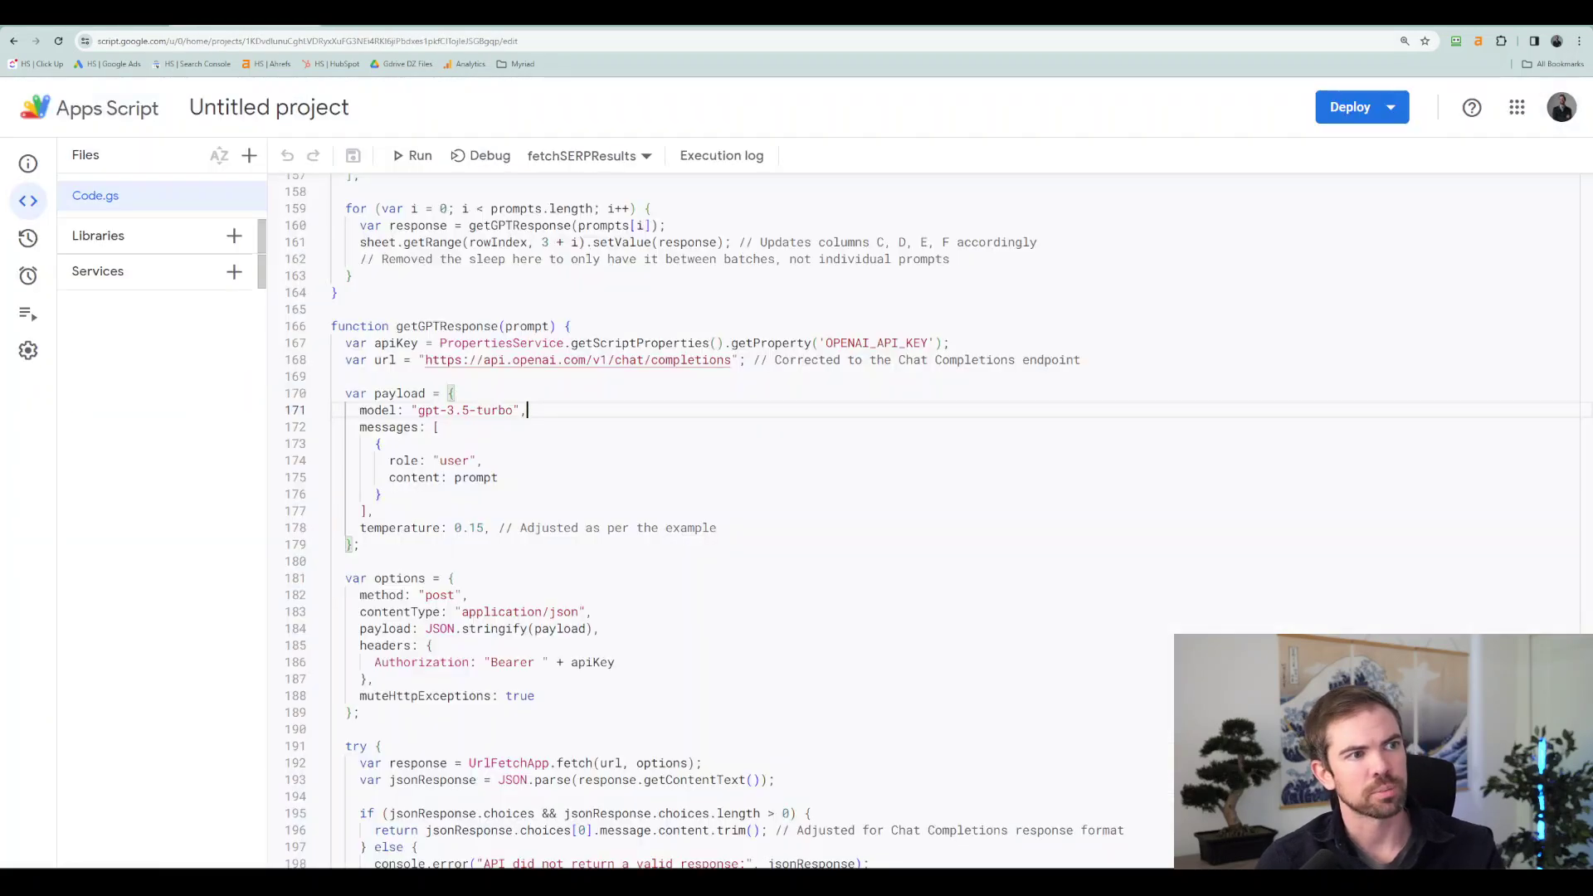
pyautogui.click(34, 350)
pyautogui.scroll(-4, 291, 664)
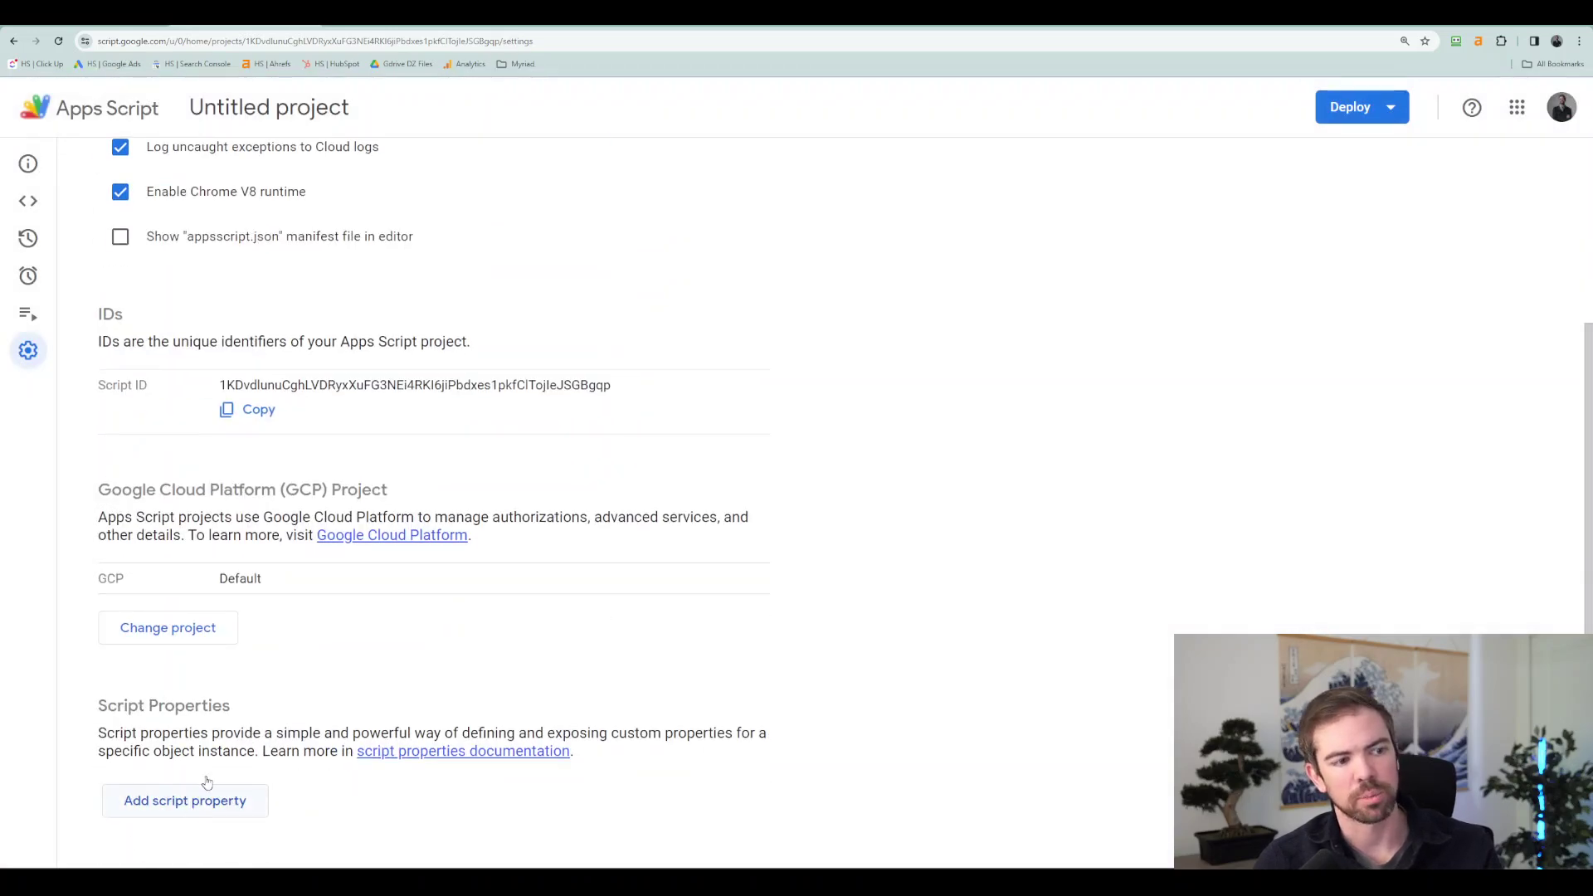
pyautogui.scroll(3, 665, 146)
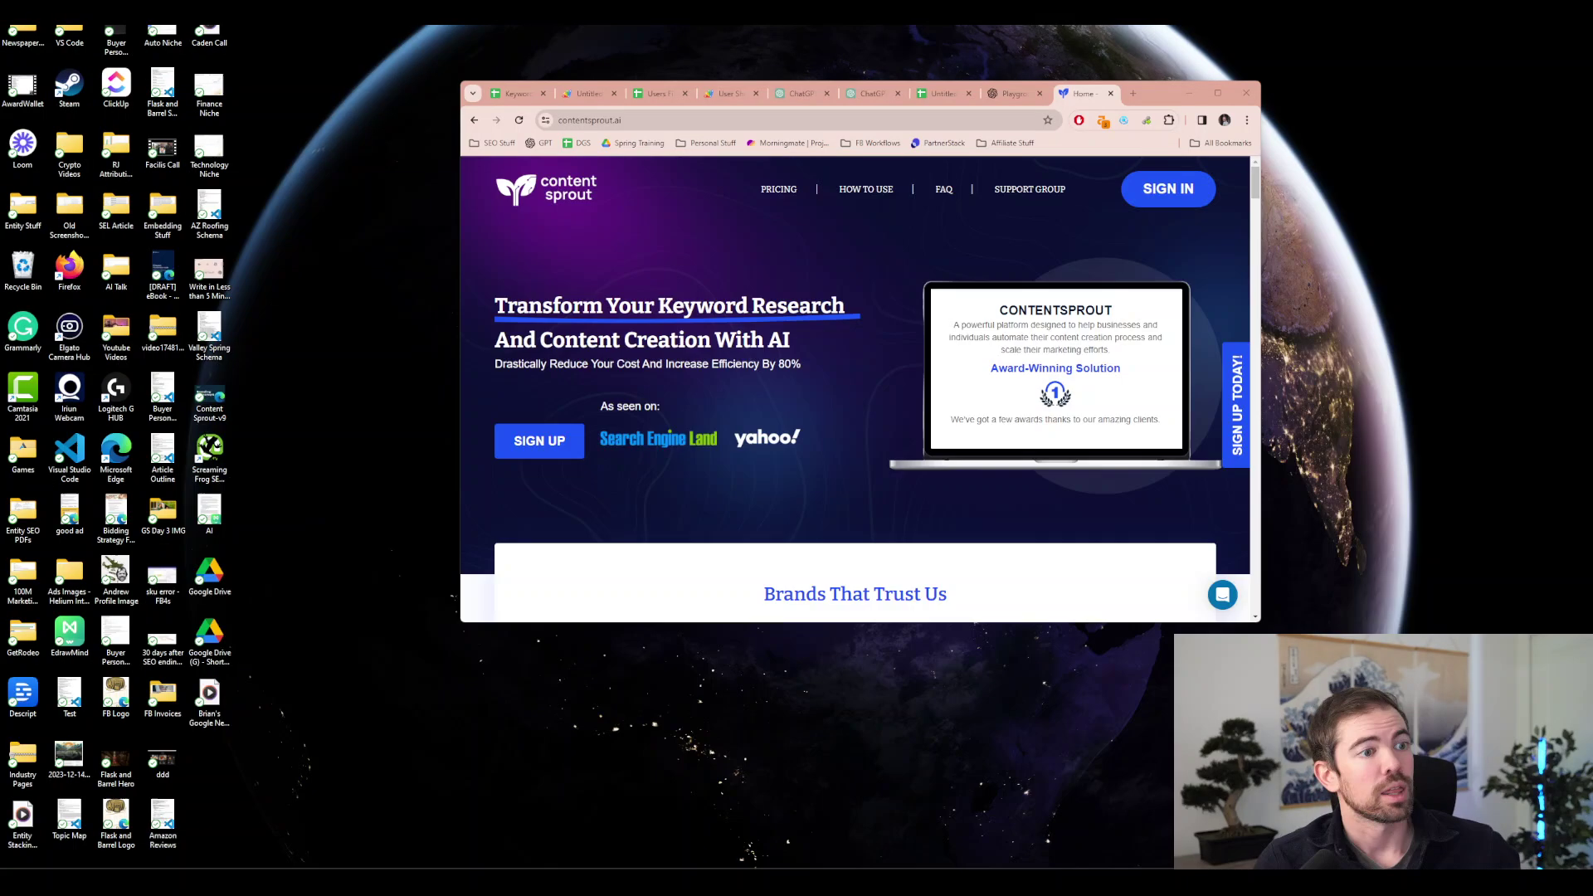
# - Maximize the contentsprout.ai homepage window so it fills the screen
pyautogui.click(1217, 93)
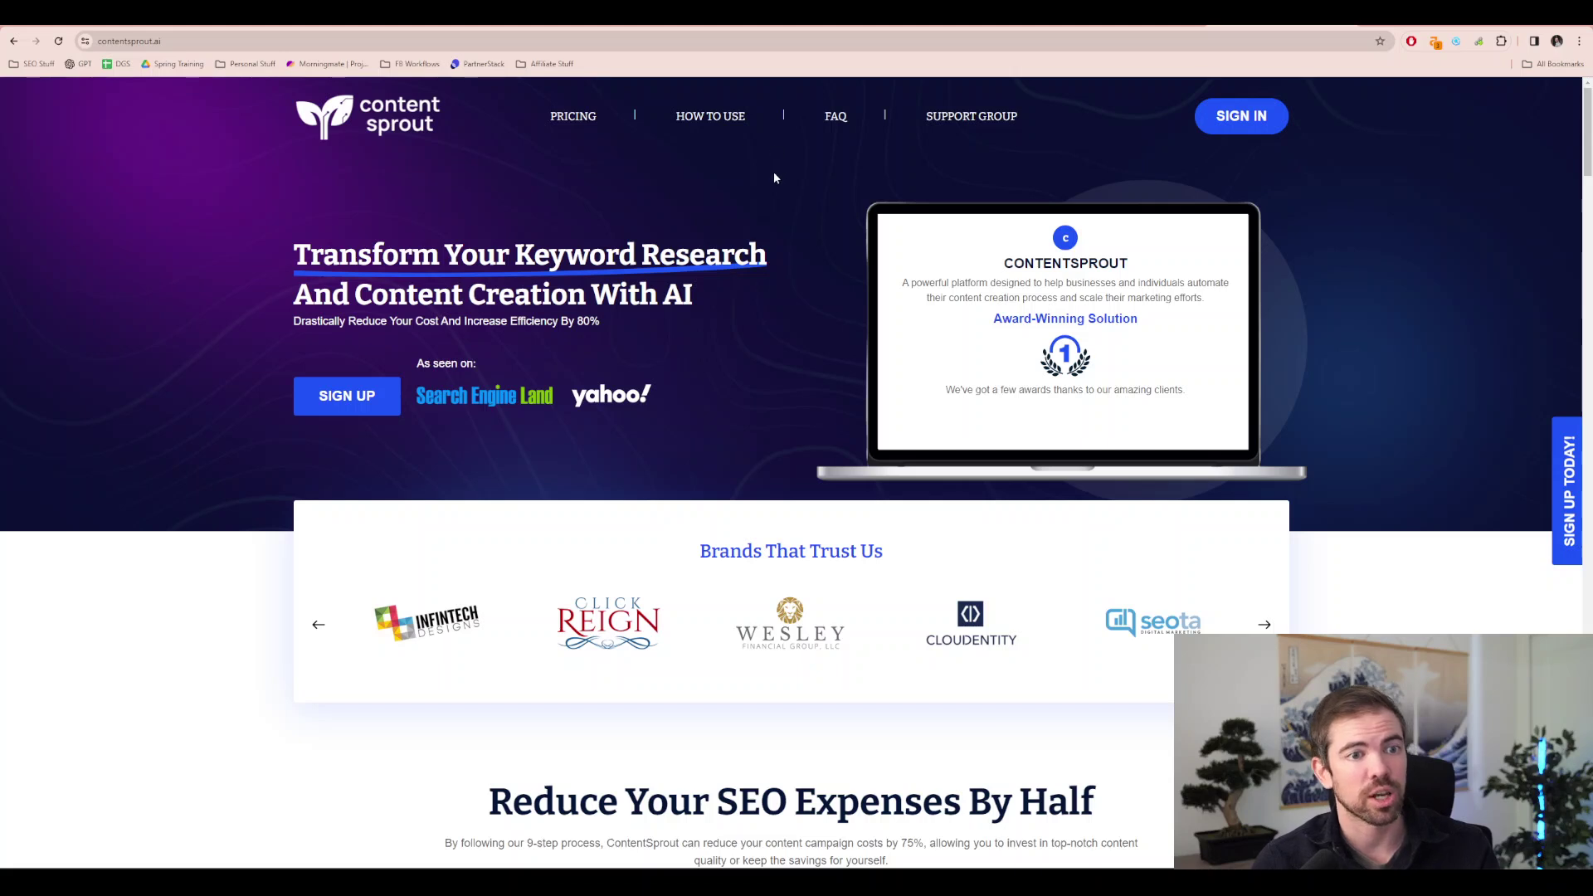
# - Go to the ContentSprout AI support group on Facebook and check its full web address
pyautogui.click(954, 120)
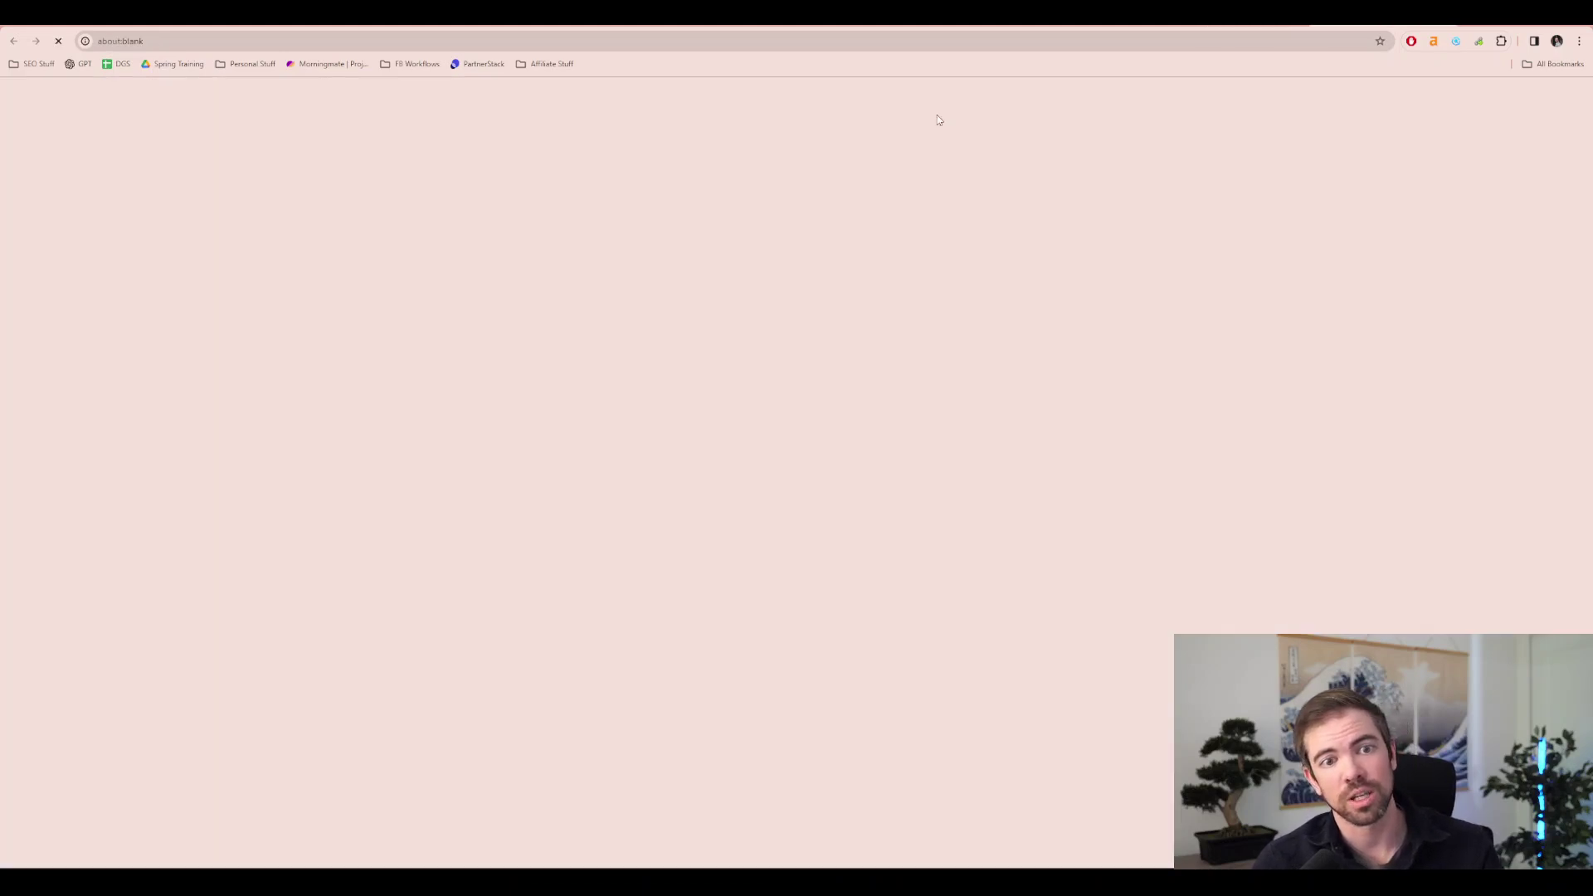
pyautogui.click(208, 43)
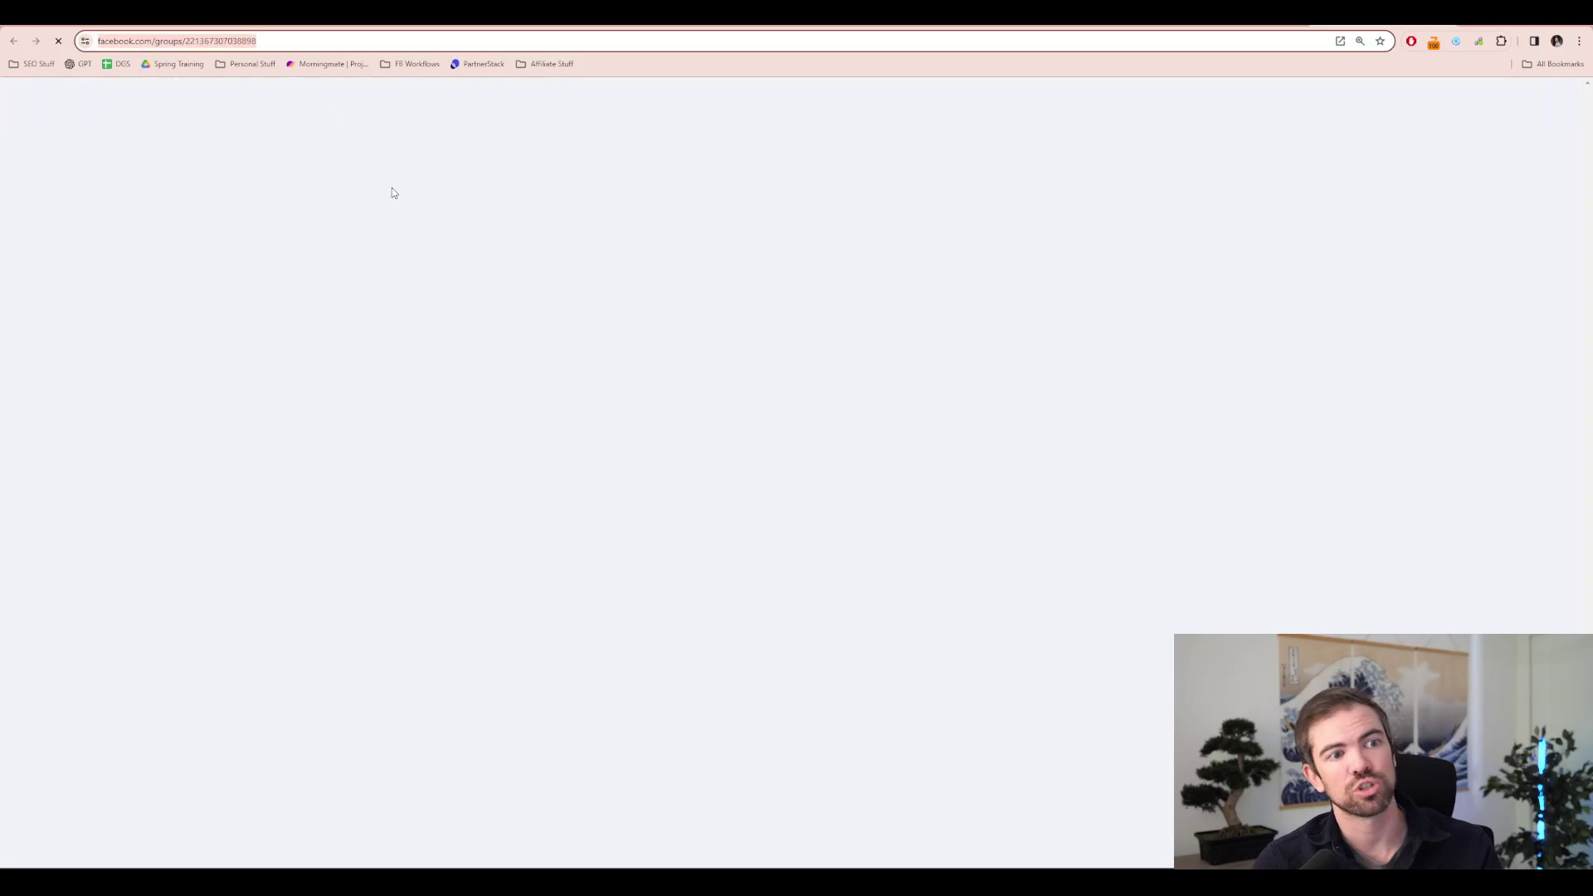
pyautogui.click(308, 40)
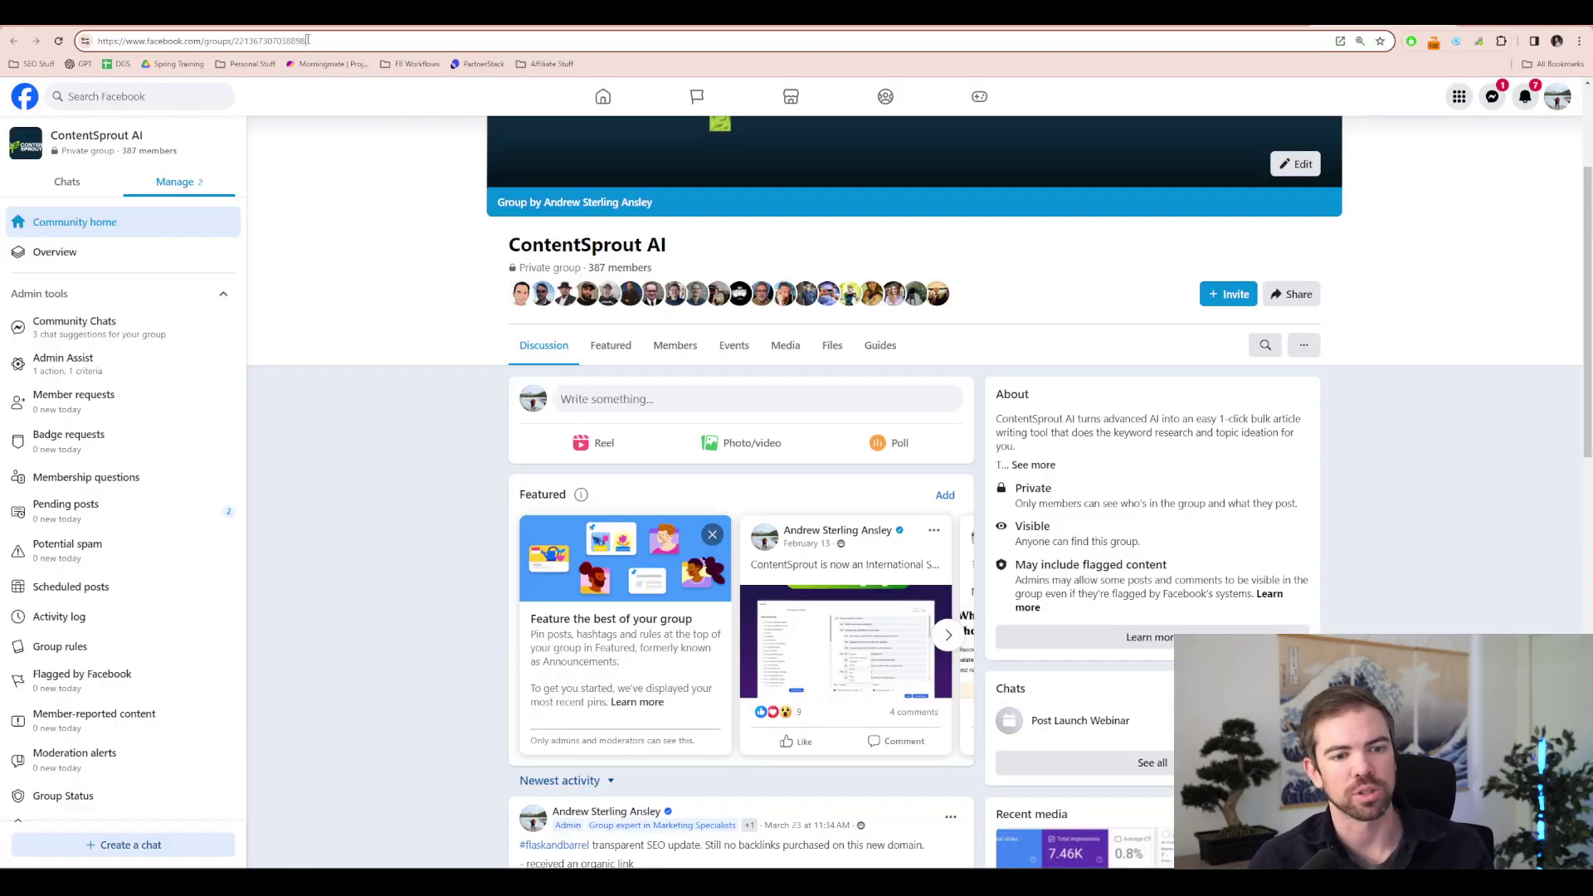
# - Find the admin's Coming Soon post and view its Roofing topic-hub image full-size
pyautogui.scroll(-5, 482, 446)
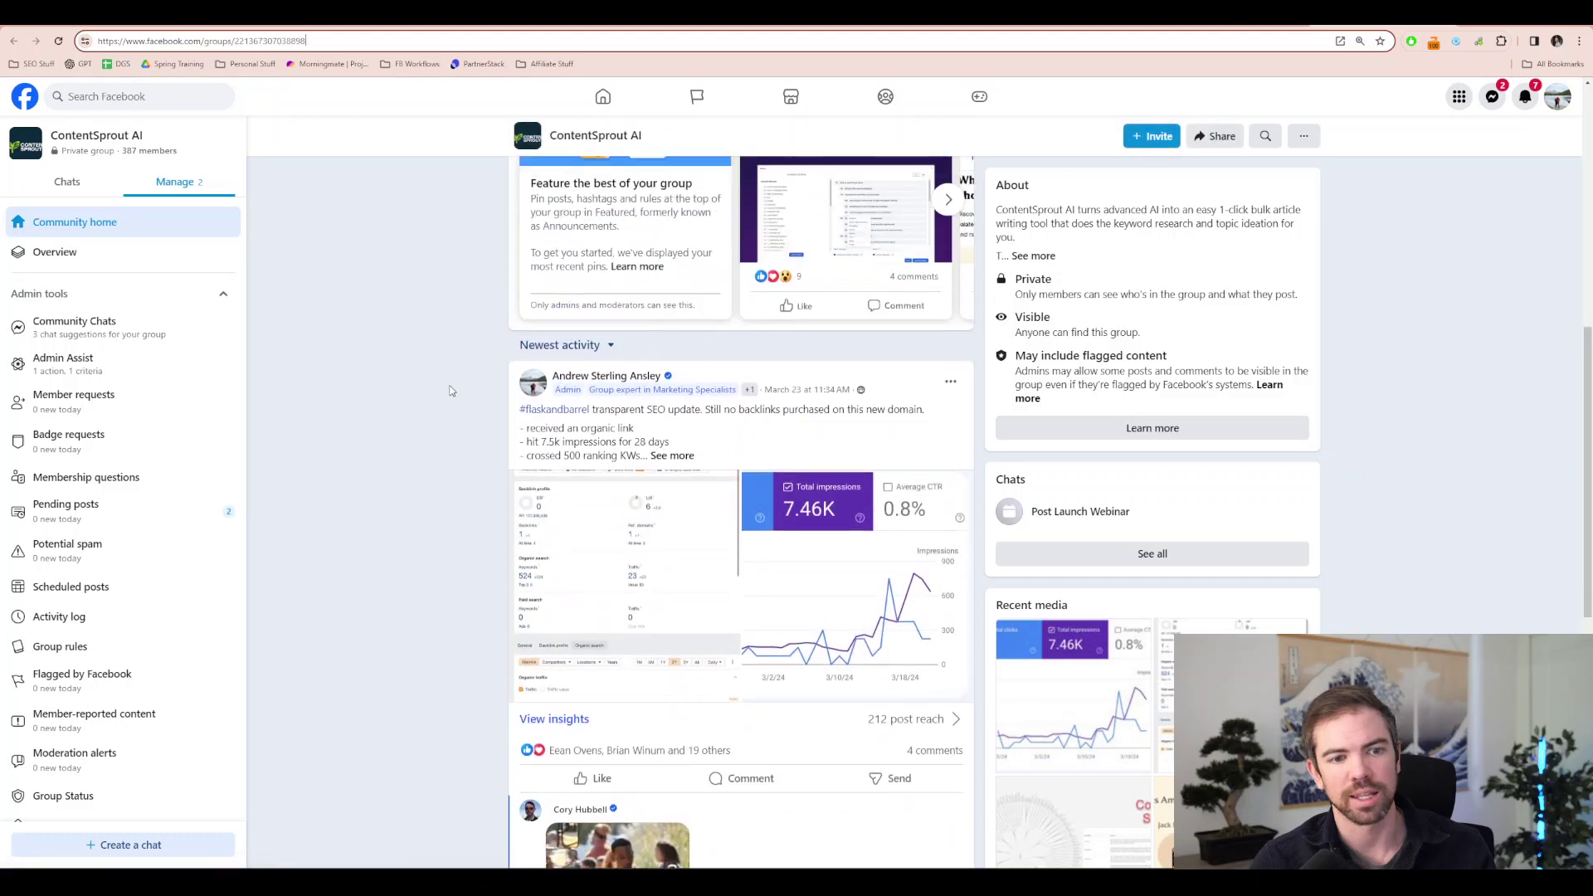
pyautogui.scroll(1, 605, 540)
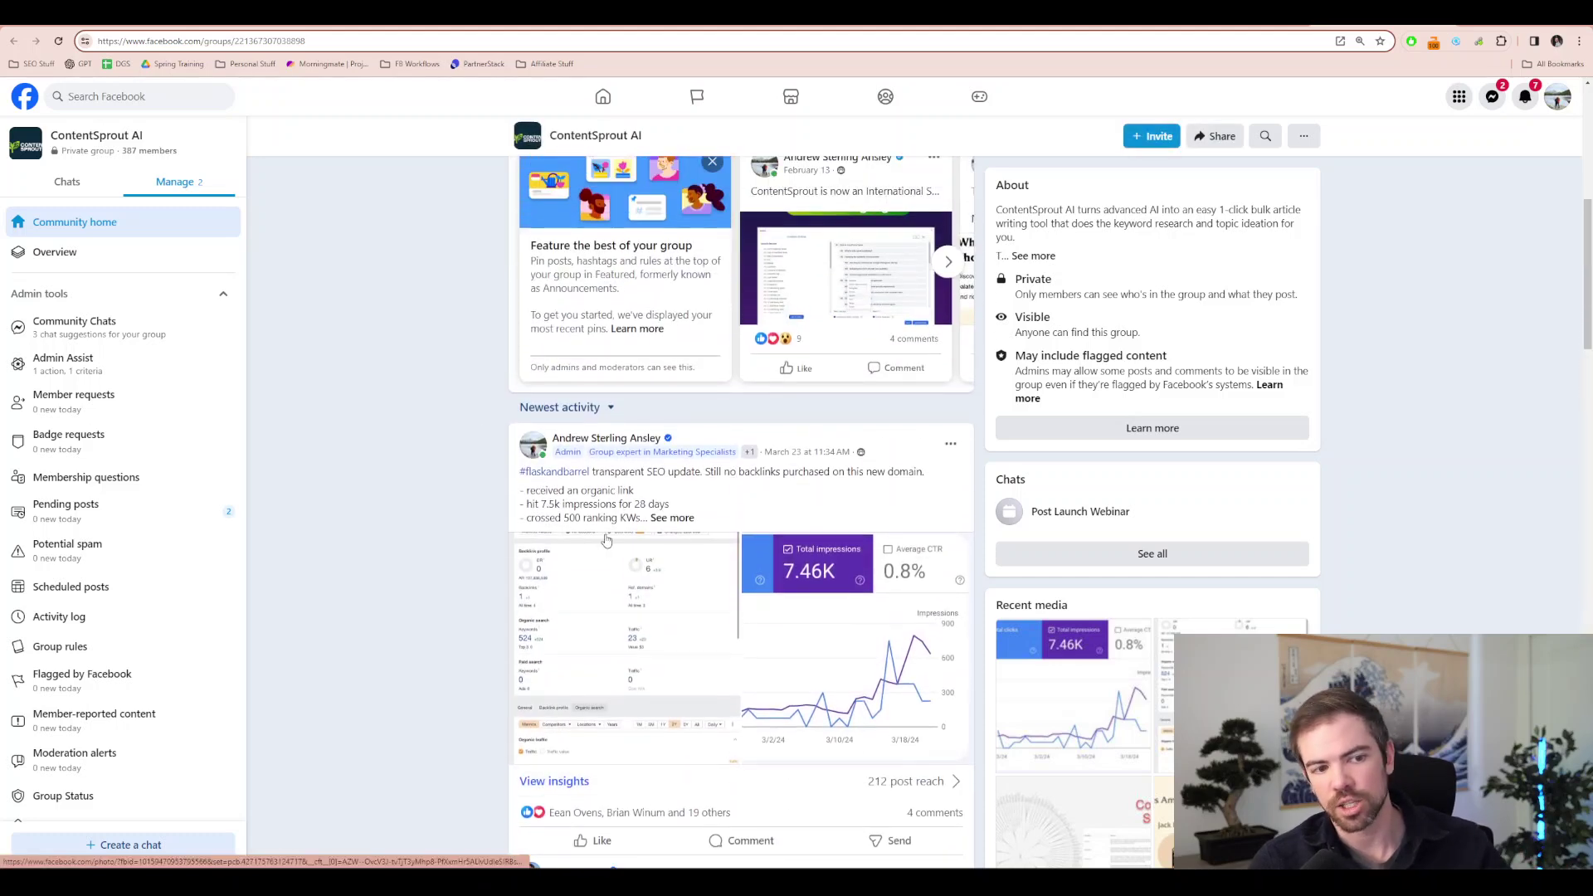
pyautogui.scroll(-2, 607, 536)
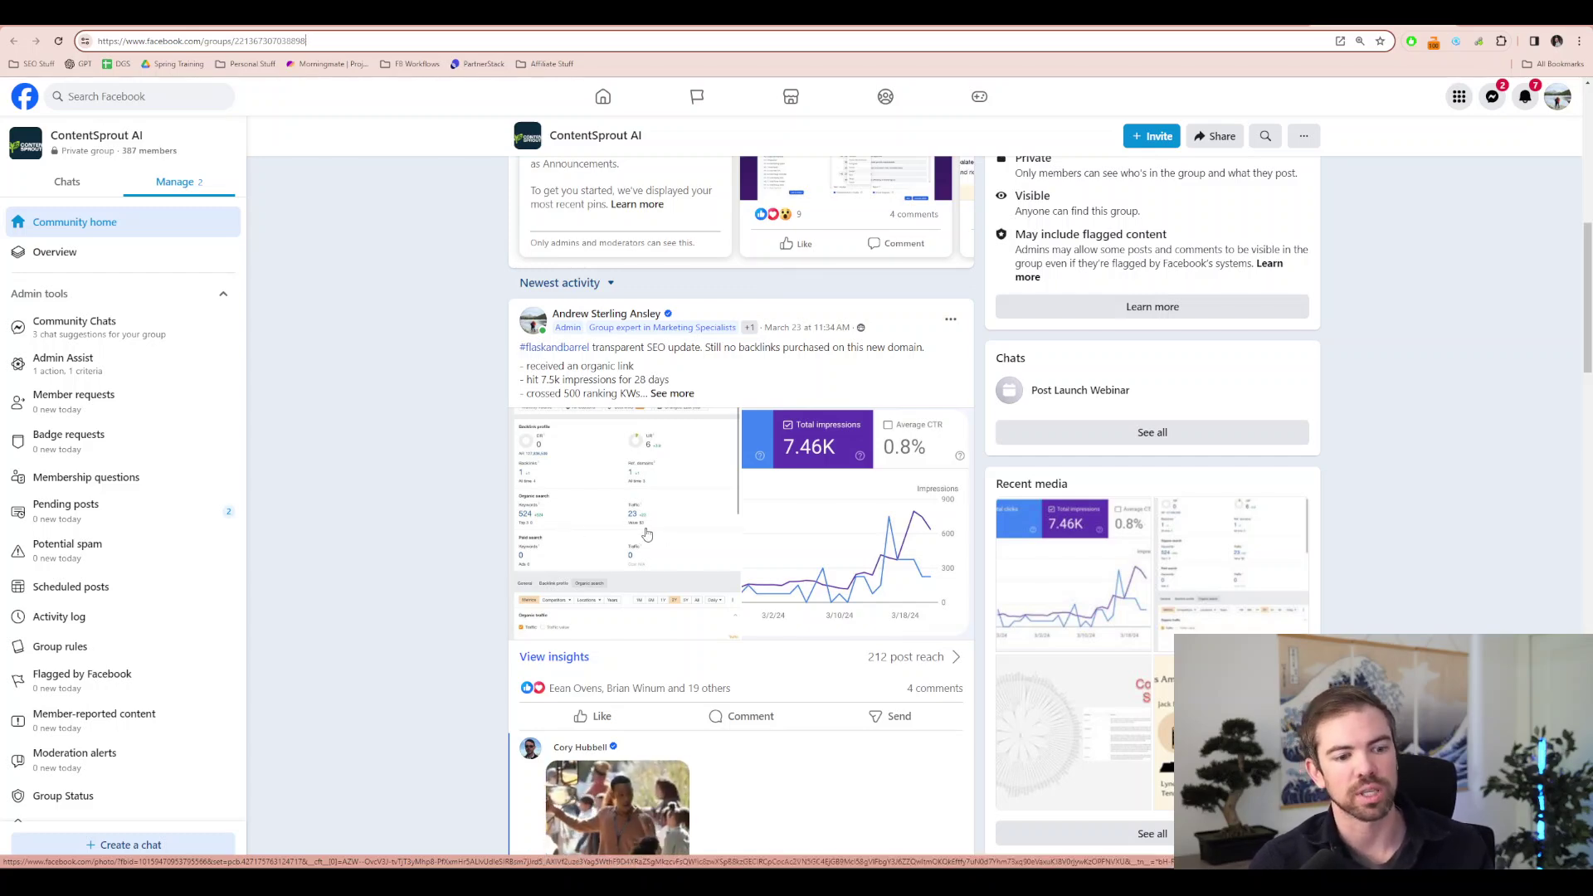
pyautogui.scroll(-10, 648, 534)
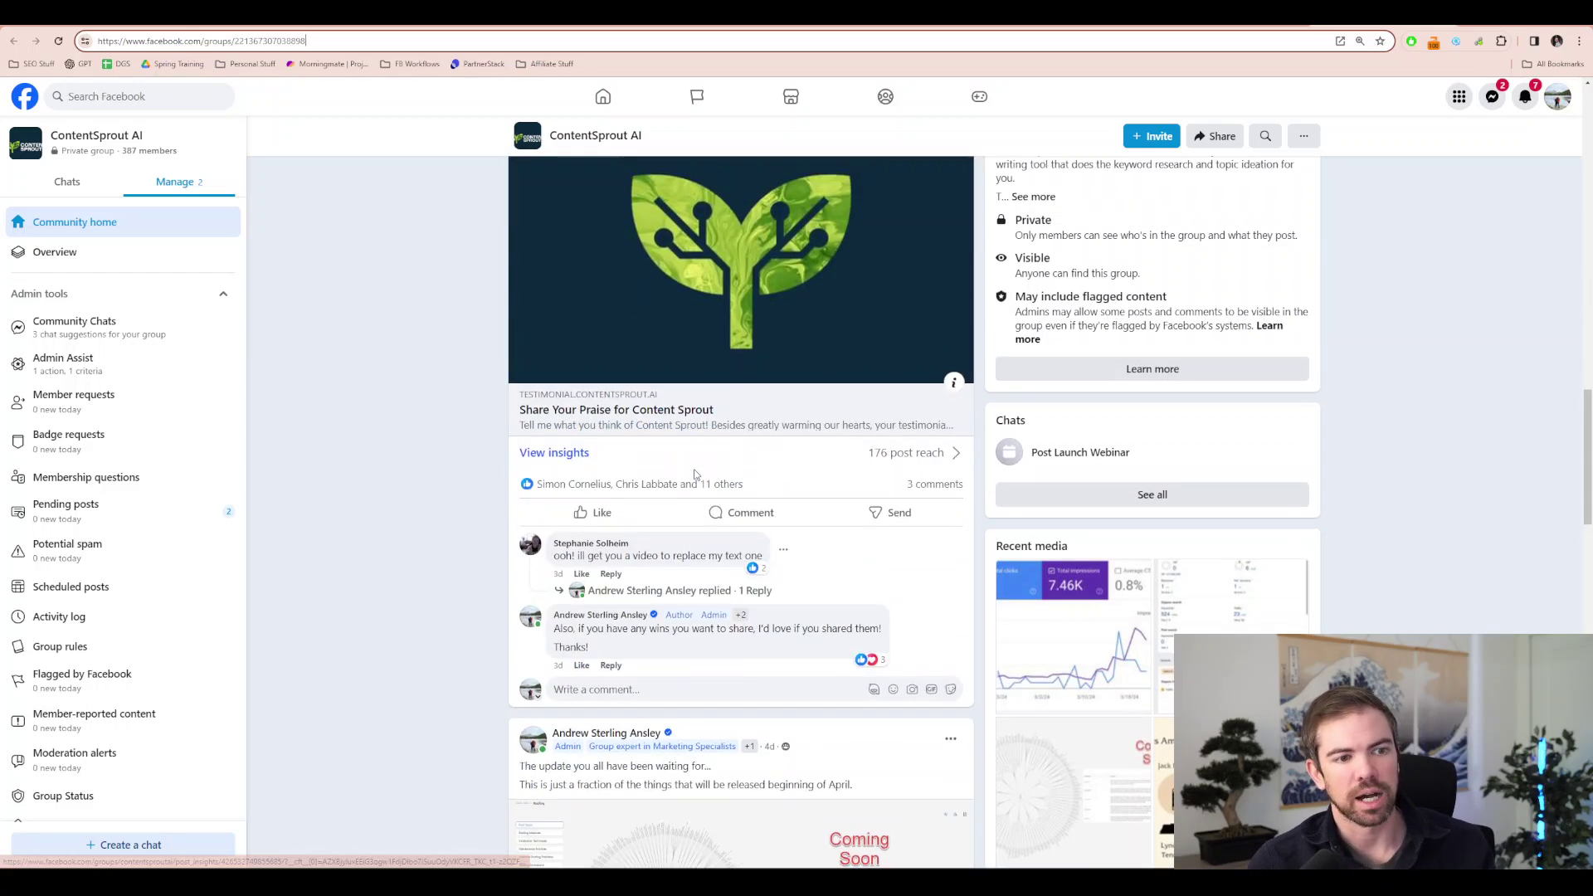
pyautogui.scroll(-7, 705, 473)
pyautogui.scroll(2, 728, 472)
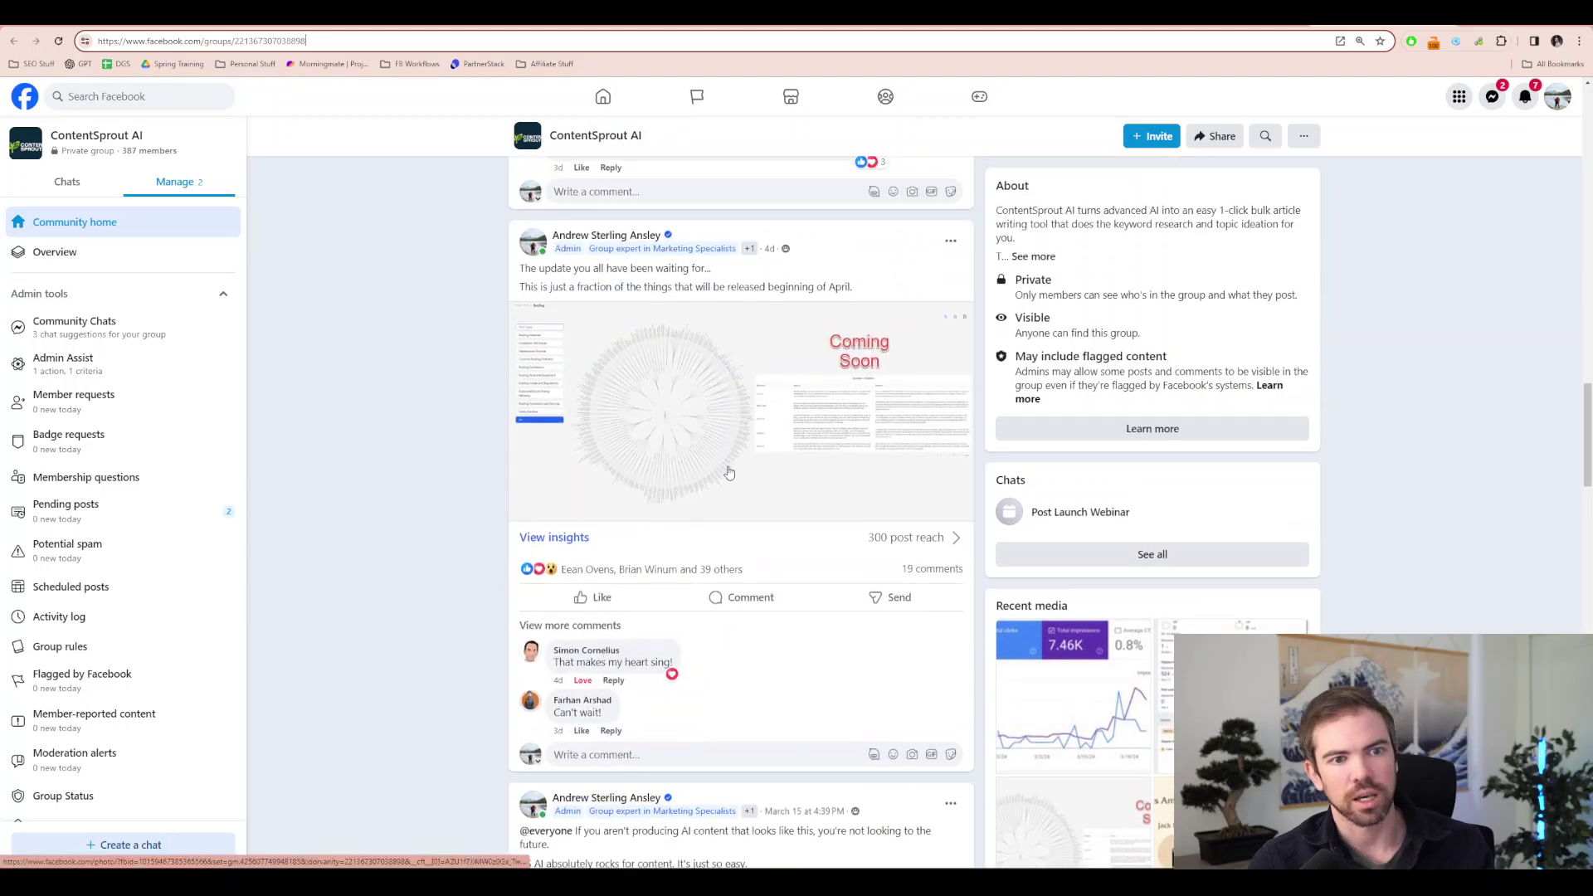
pyautogui.click(729, 472)
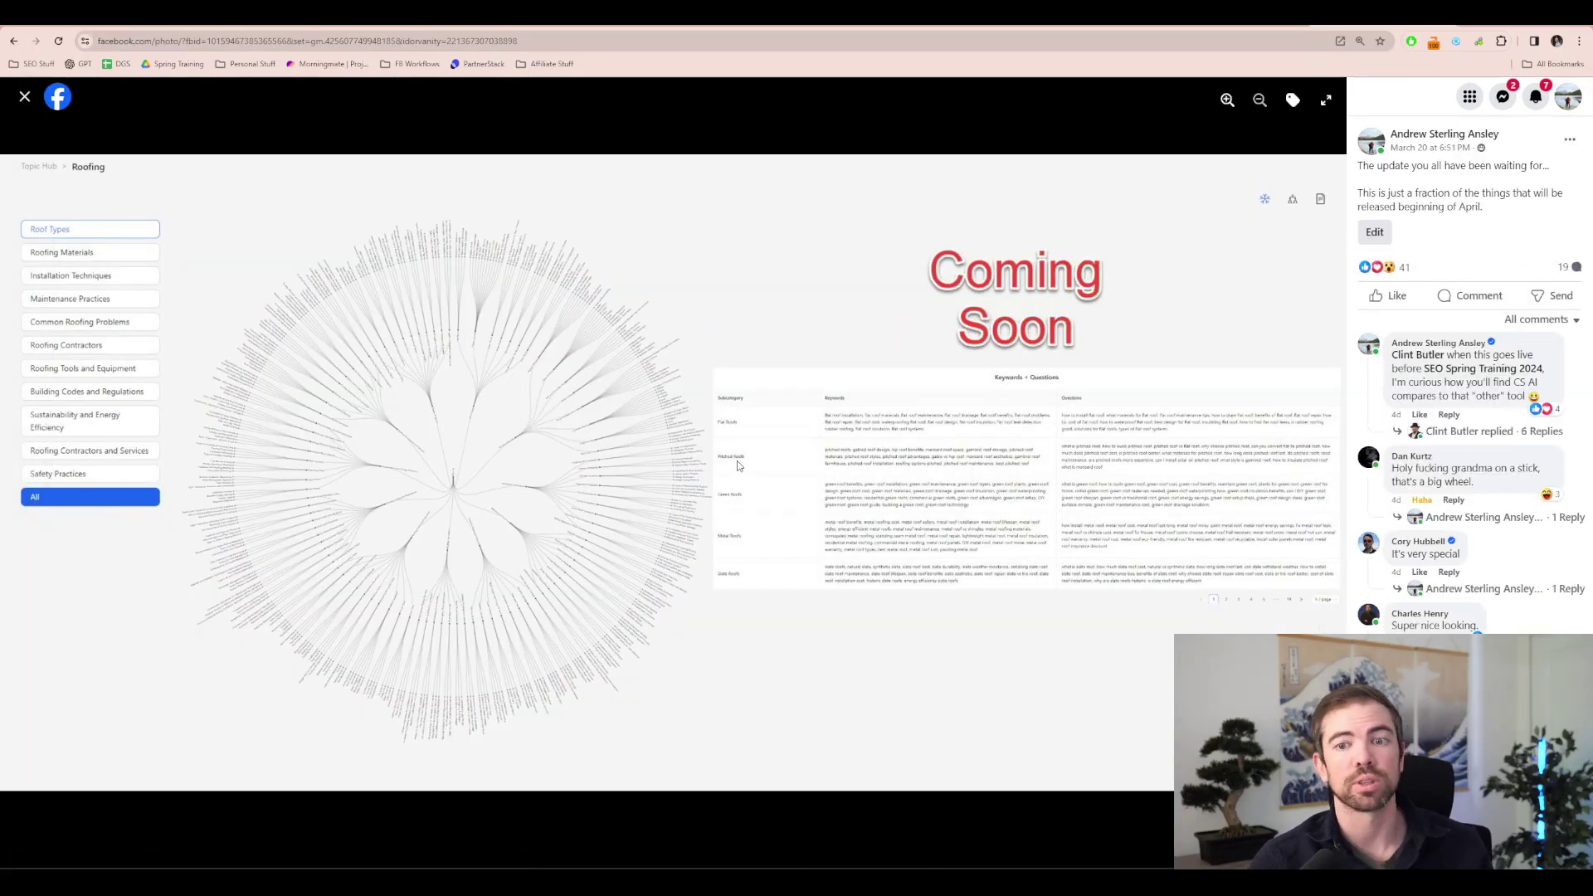